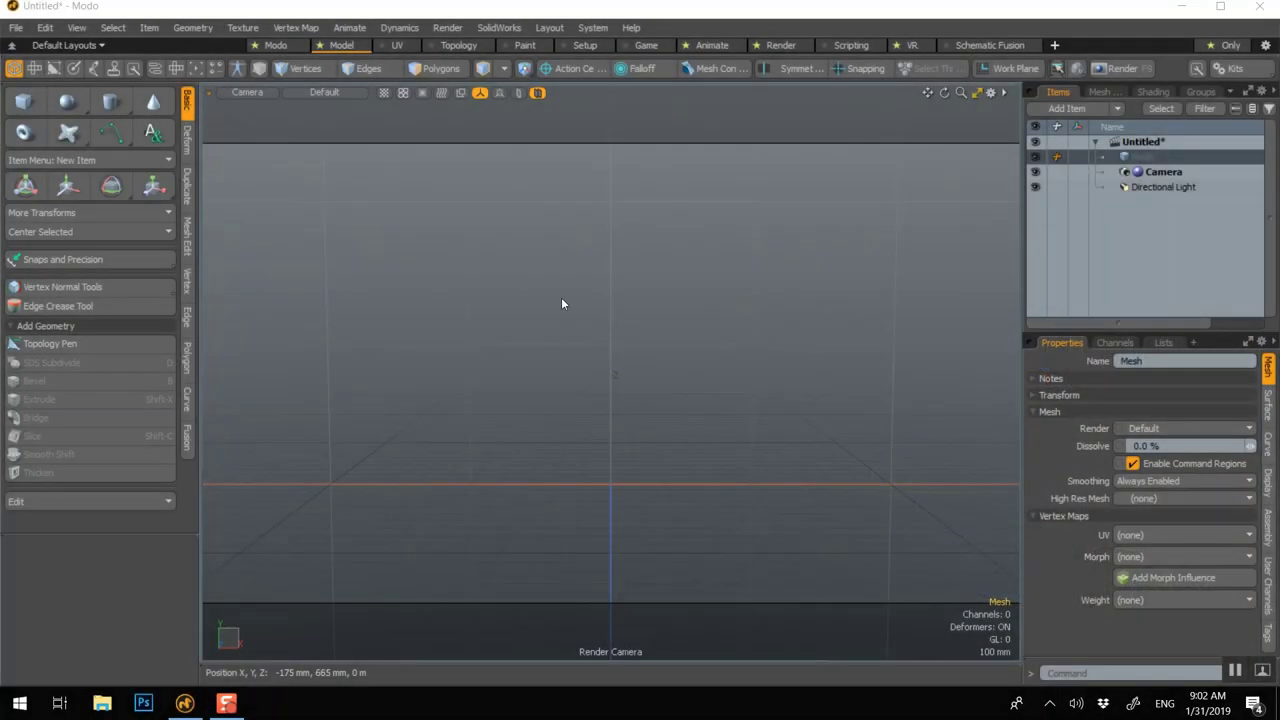
- Create a plane primitive at the origin as a new mesh item
left_click_drag(589, 303, 574, 334, "alt")
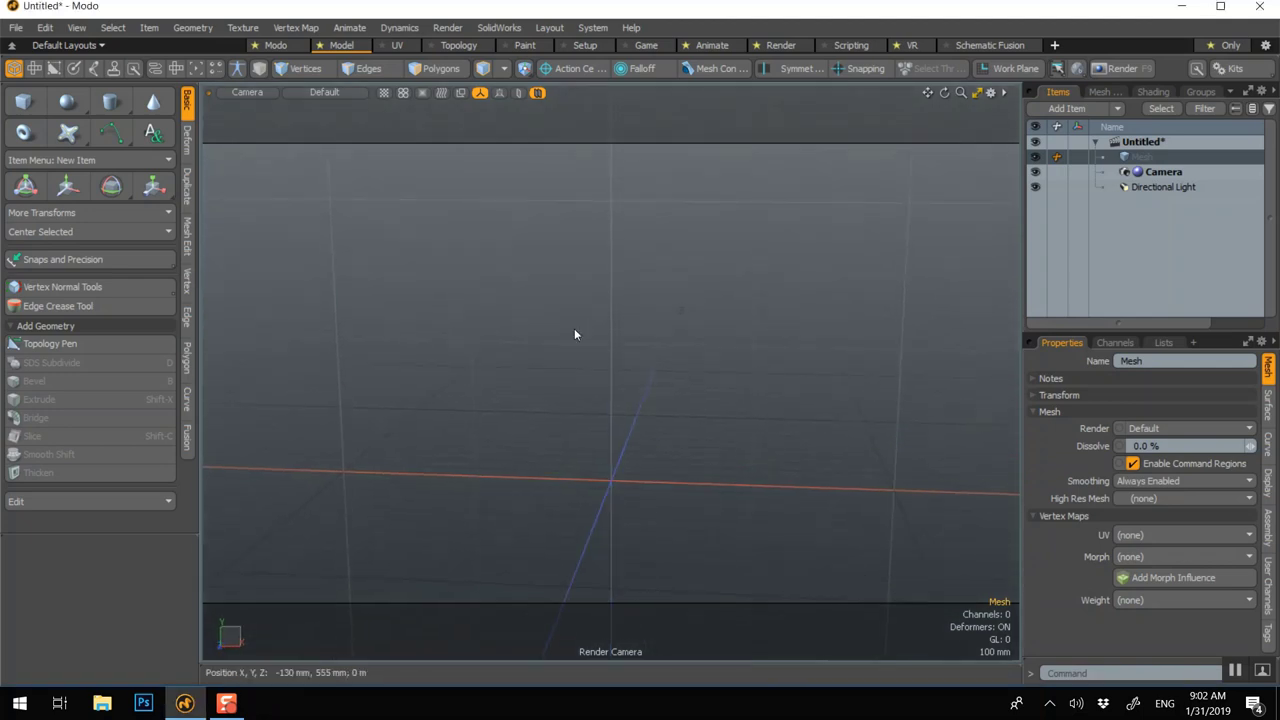
right_click(574, 334)
mouse_move(587, 462)
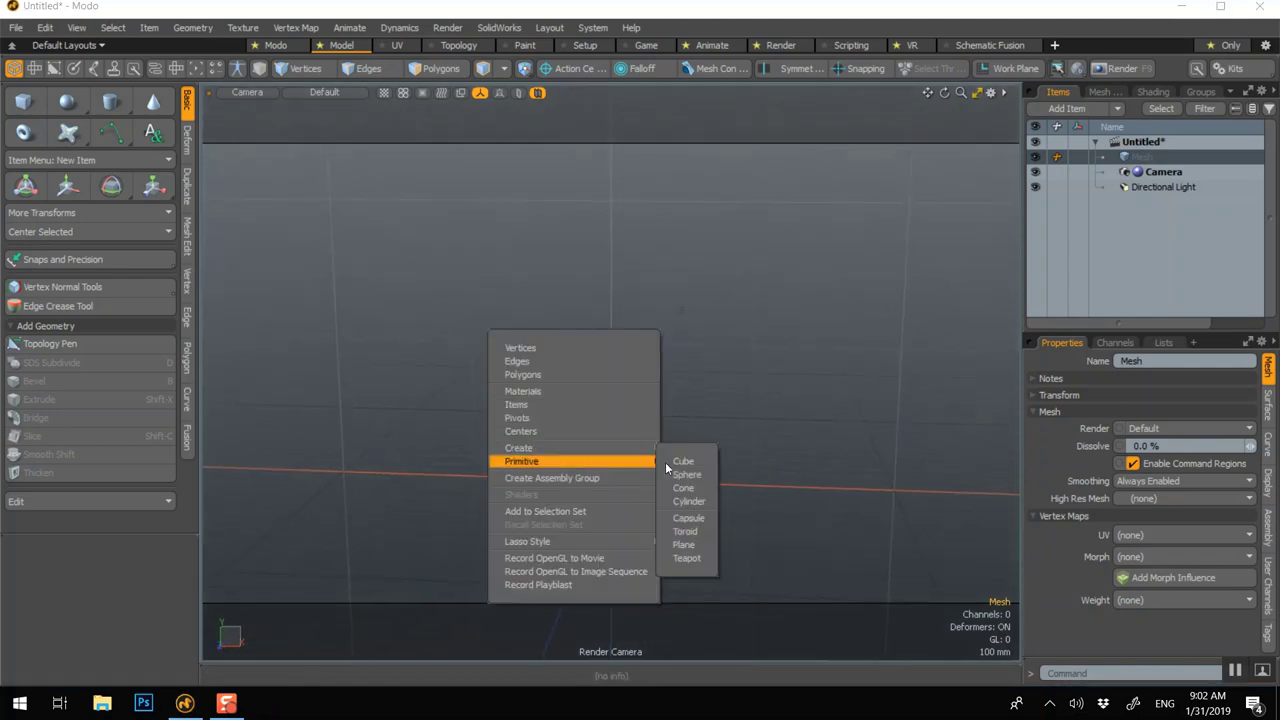
left_click(697, 544)
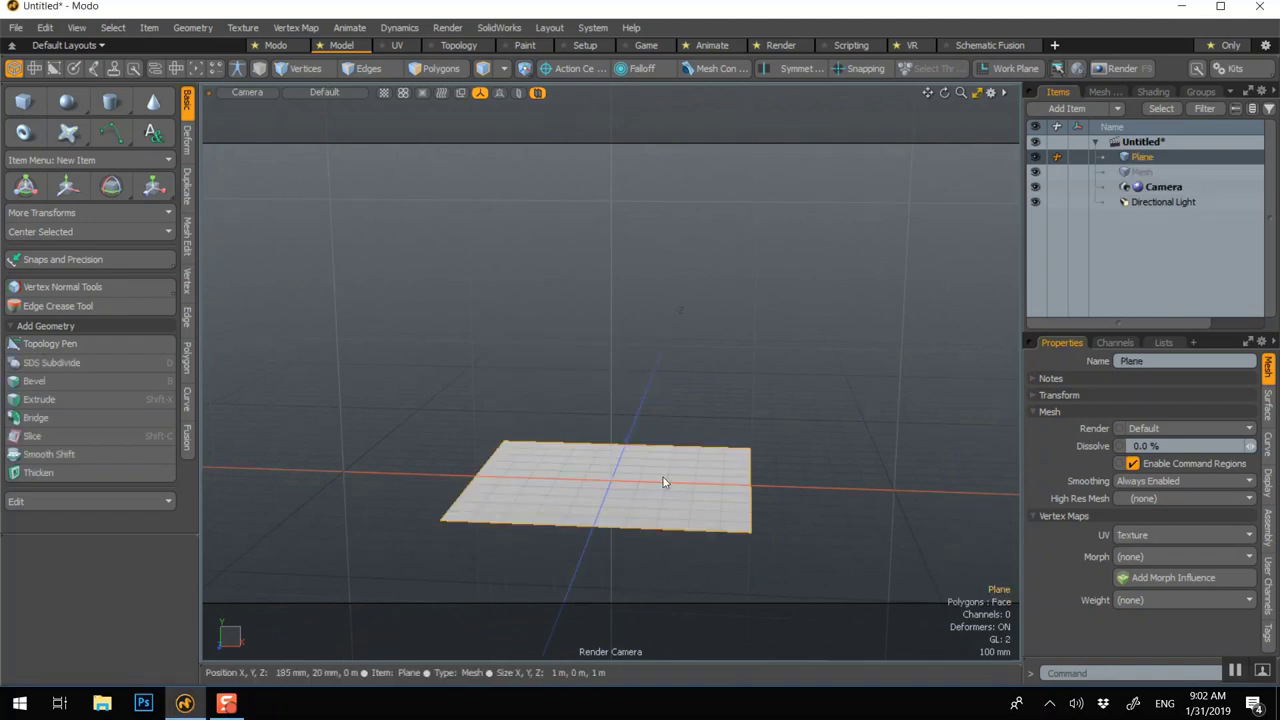
- Subdivide the plane's polygons three times with the Faceted method and 0% fractal
left_click_drag(663, 480, 622, 341, "alt")
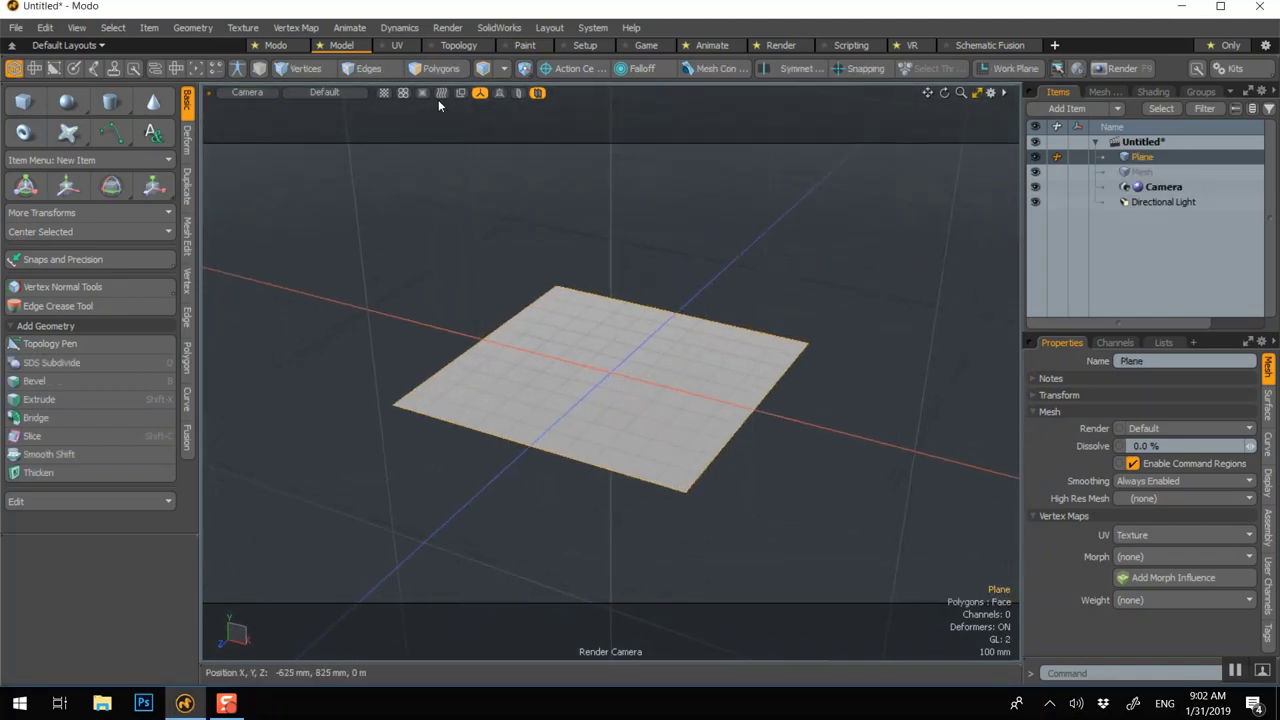
key("3")
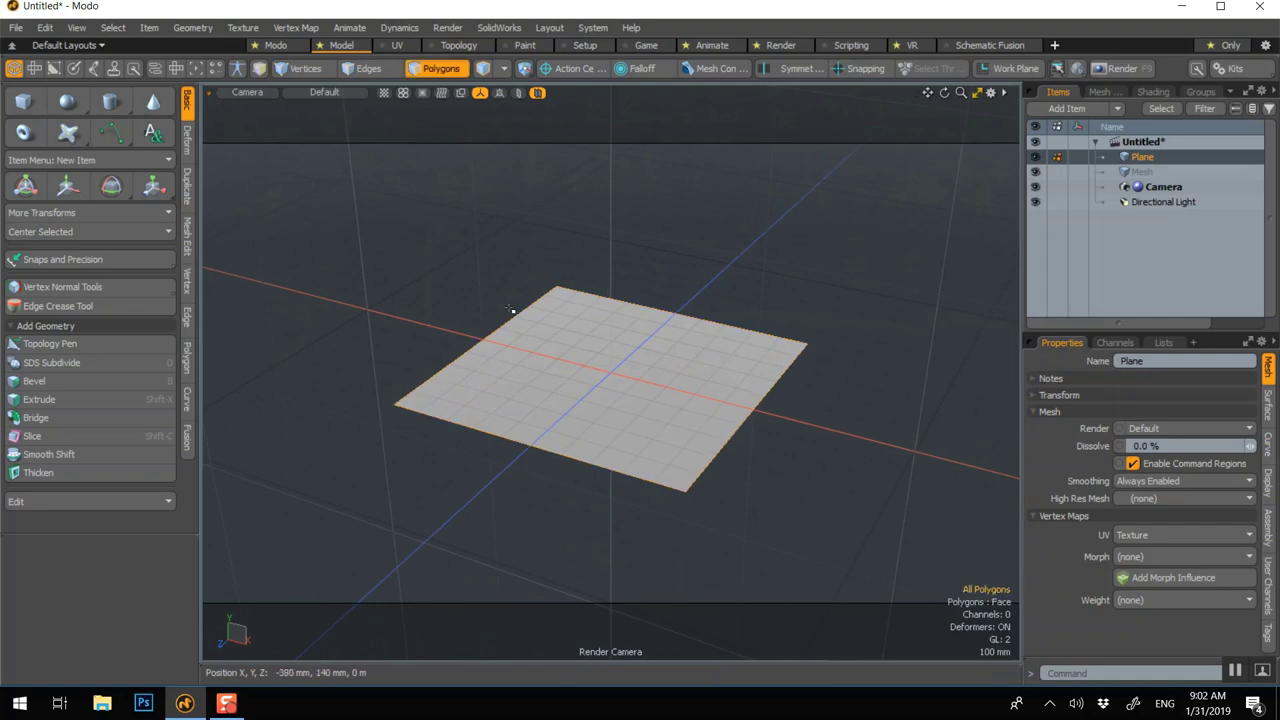
key("shift+d")
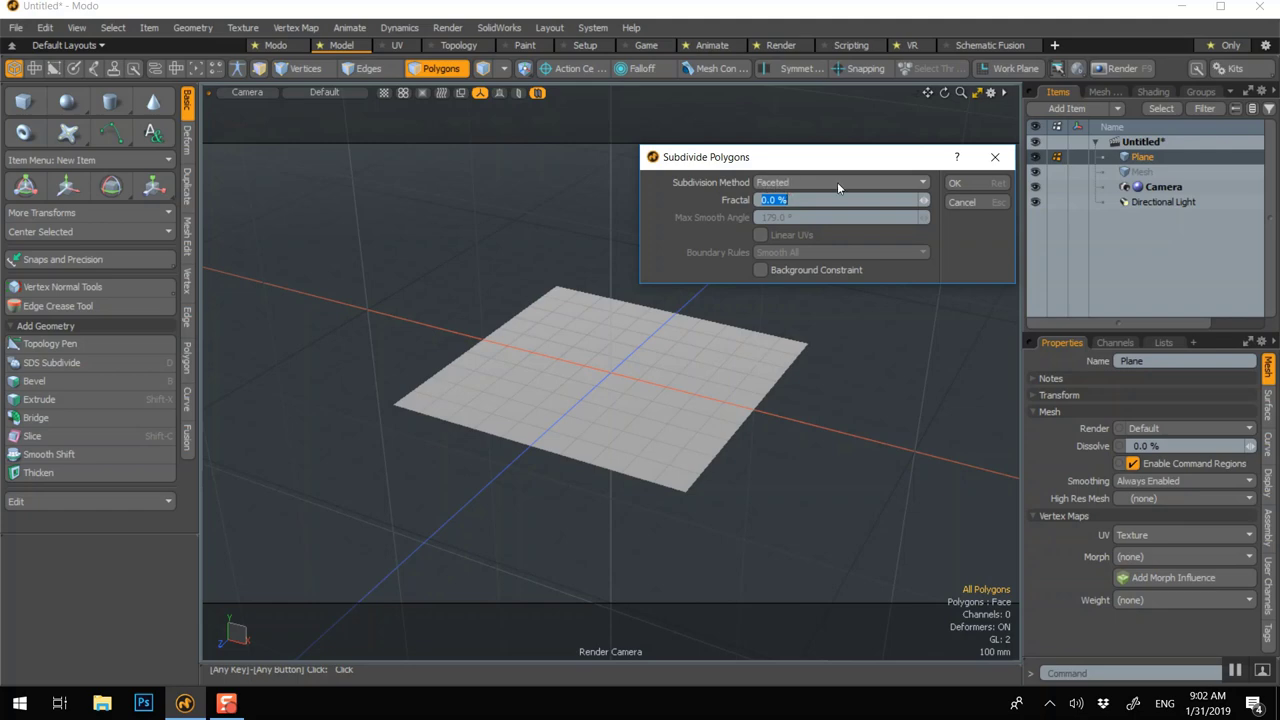
left_click(958, 183)
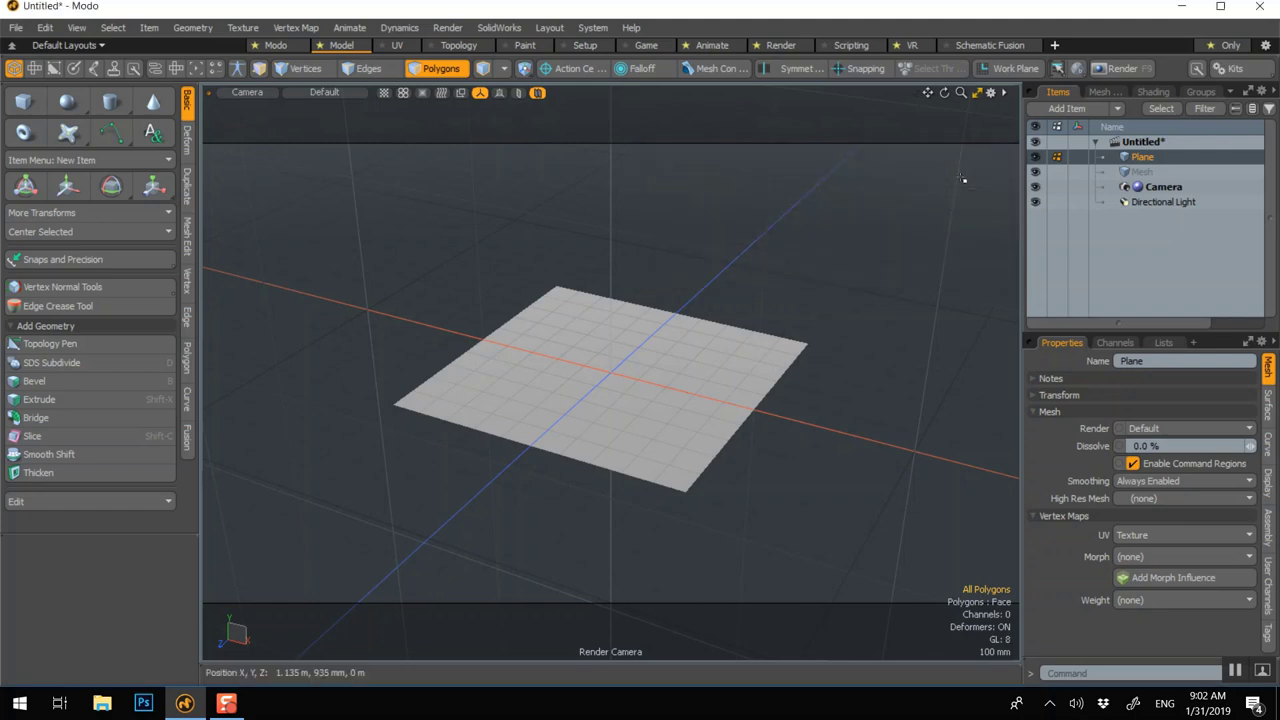
key("shift+d")
left_click(974, 174)
key("shift+d")
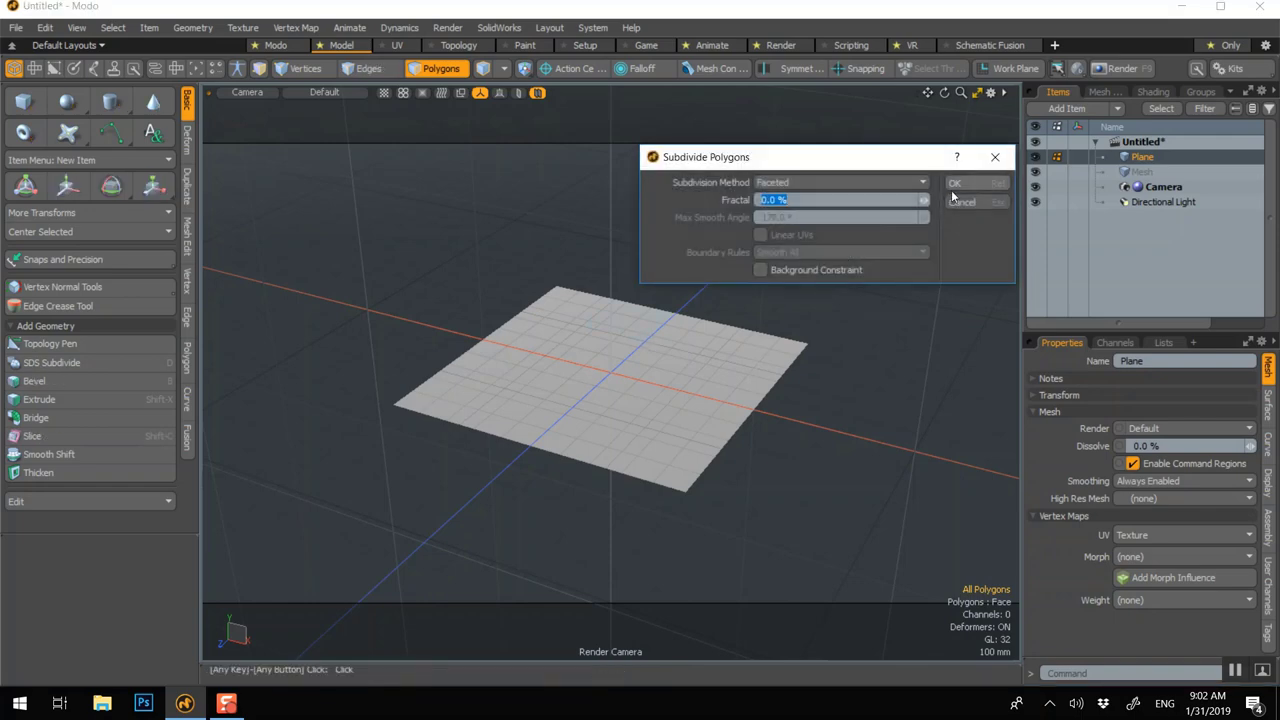
left_click(988, 186)
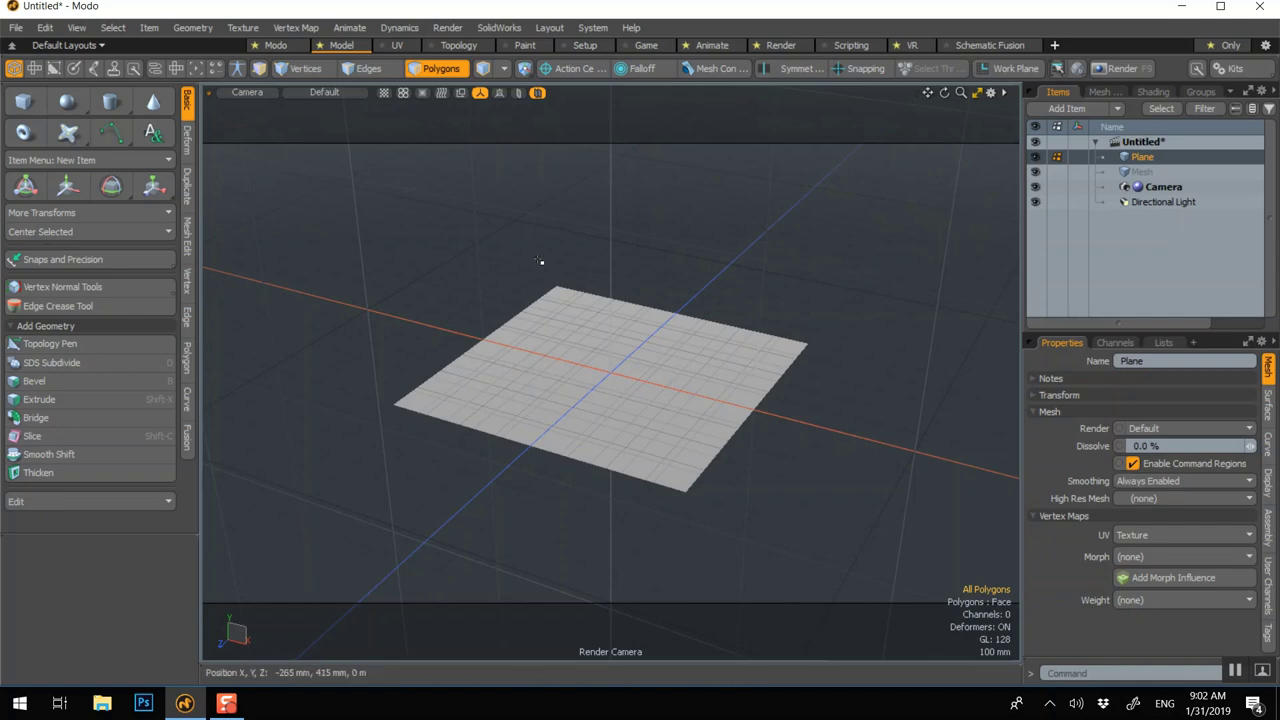
- Select the four polygons around the plane's centre and grow the selection by one ring to 16 polygons
mouse_move(586, 351)
left_mouse_down()
mouse_move(585, 384)
mouse_move(629, 369)
mouse_move(603, 360)
mouse_move(593, 379)
left_mouse_up()
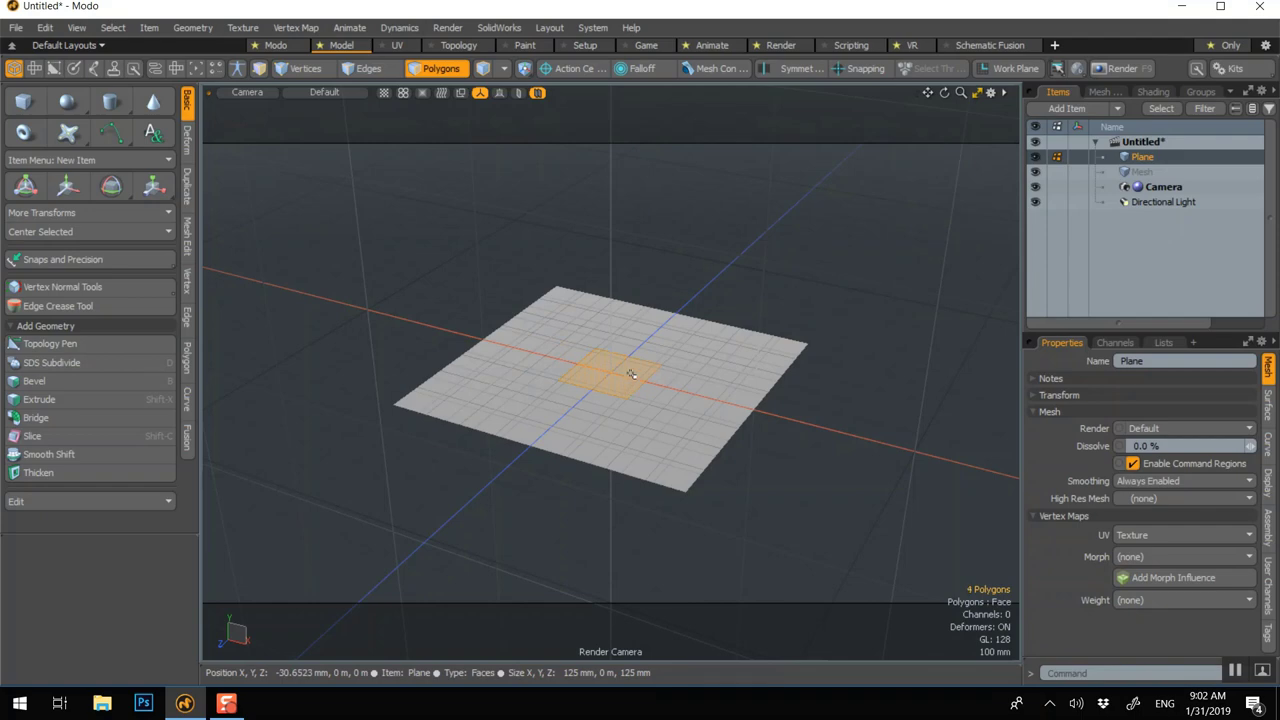
scroll(637, 366, "up", 1)
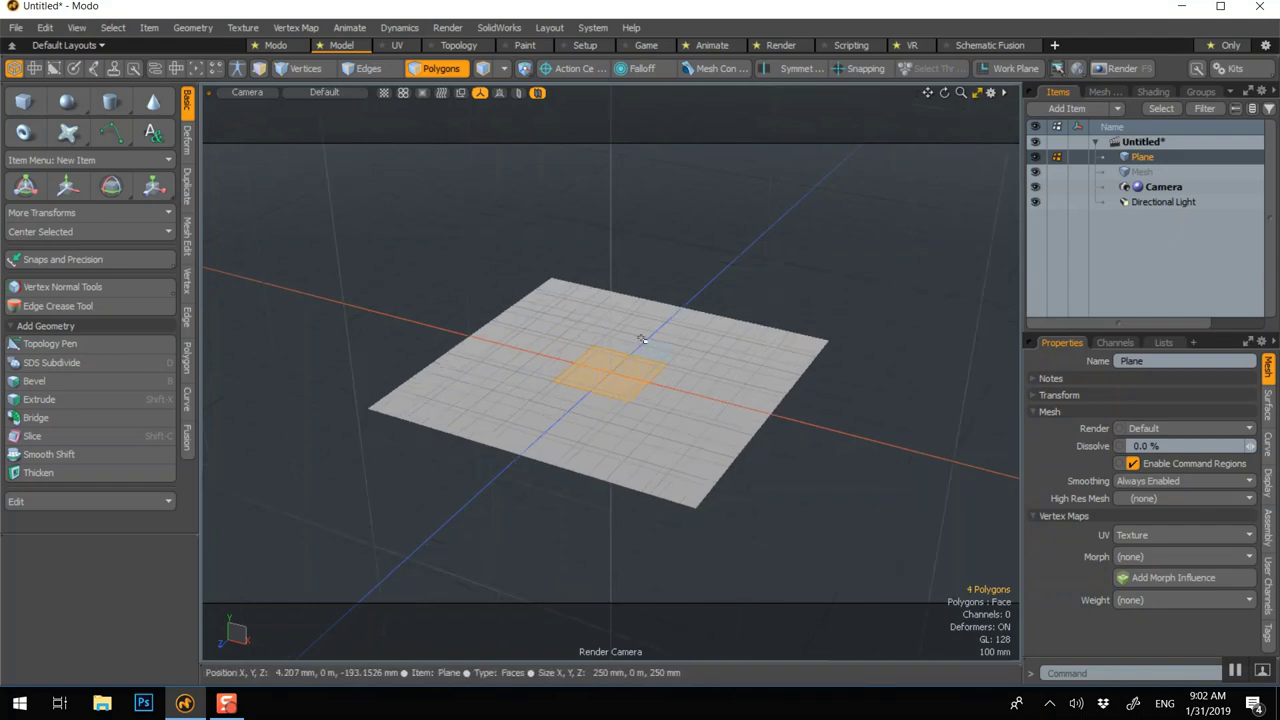
key("shift+Up")
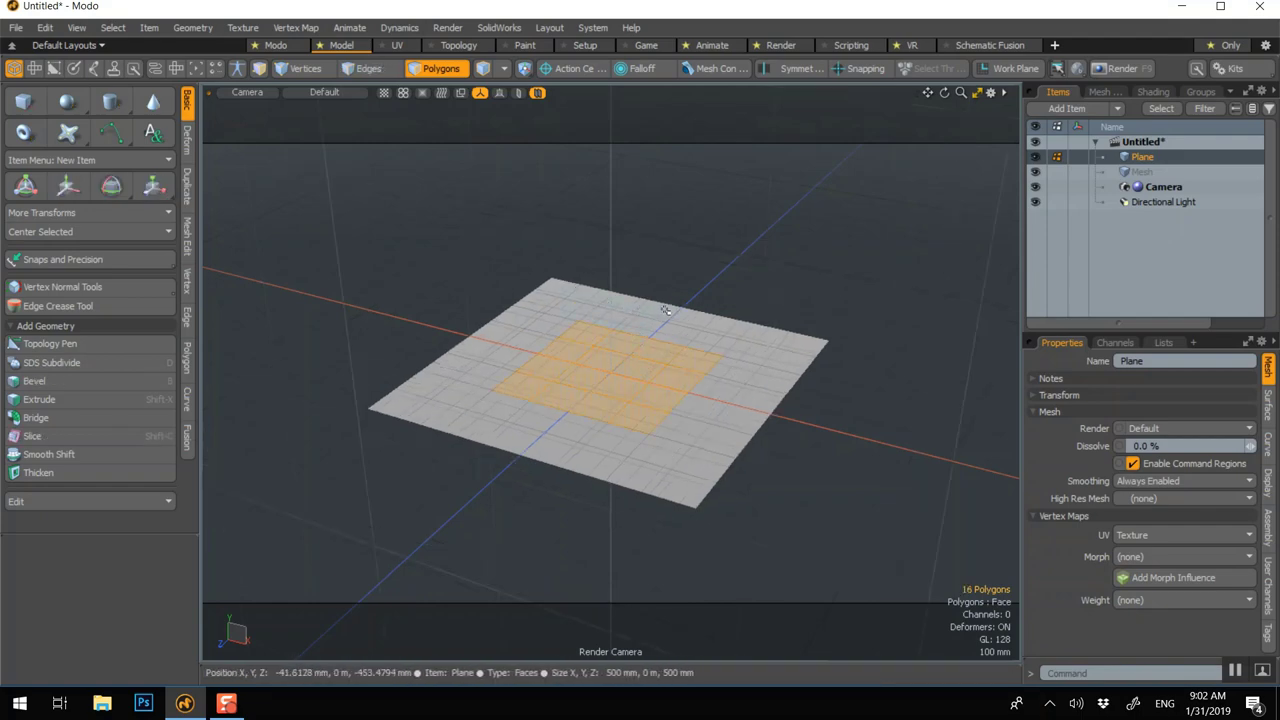
scroll(665, 311, "up", 1)
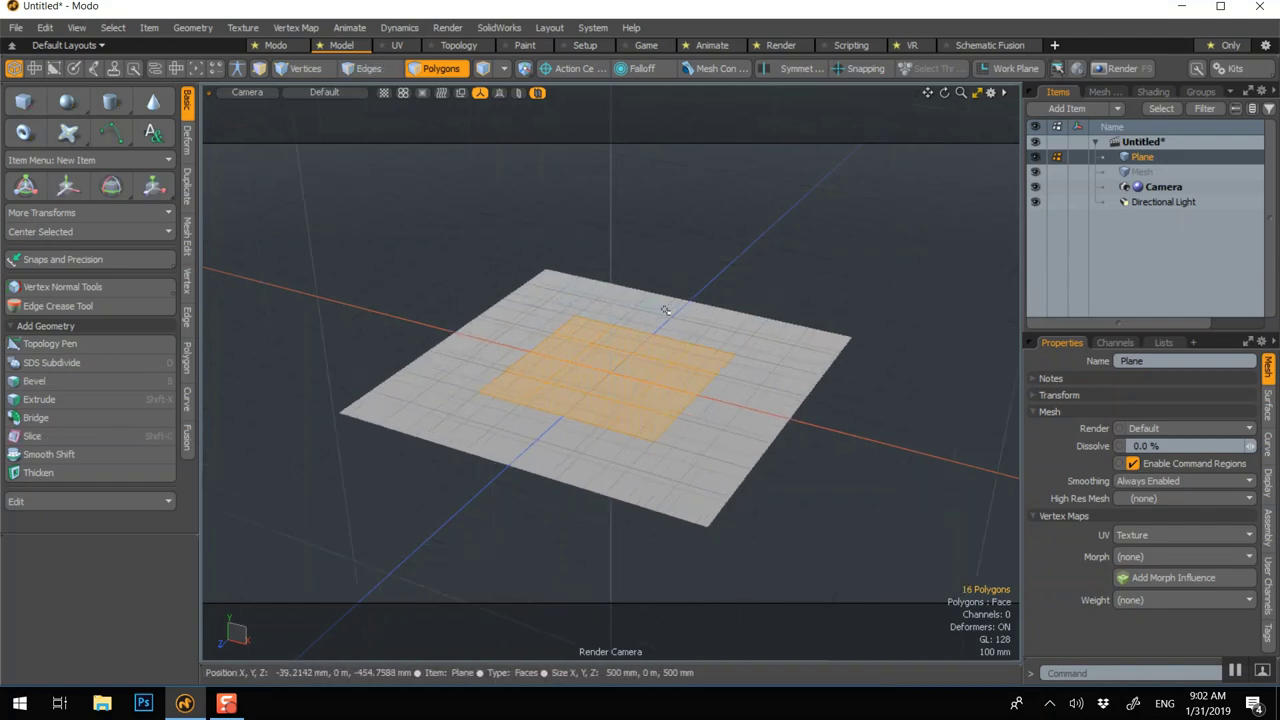
- Reshape the selected centre polygons into a circle with Radial Align in Circle mode
left_click(186, 197)
left_click(187, 250)
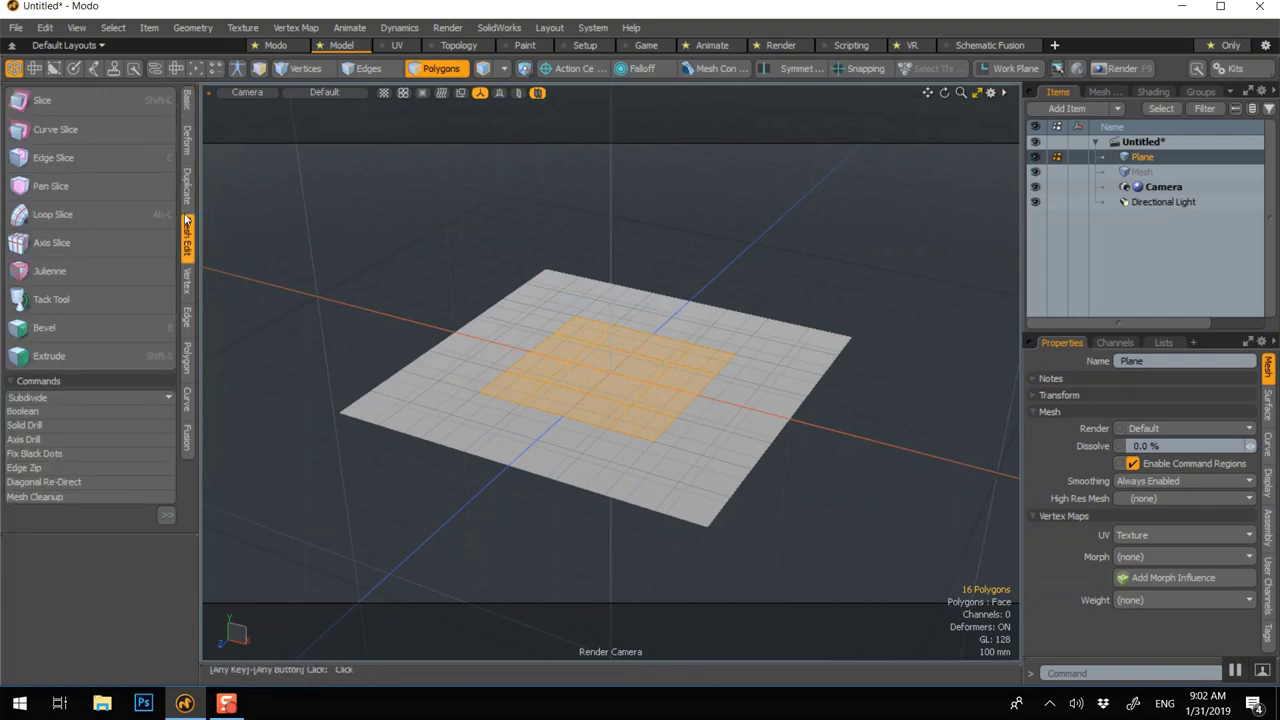
left_click(188, 165)
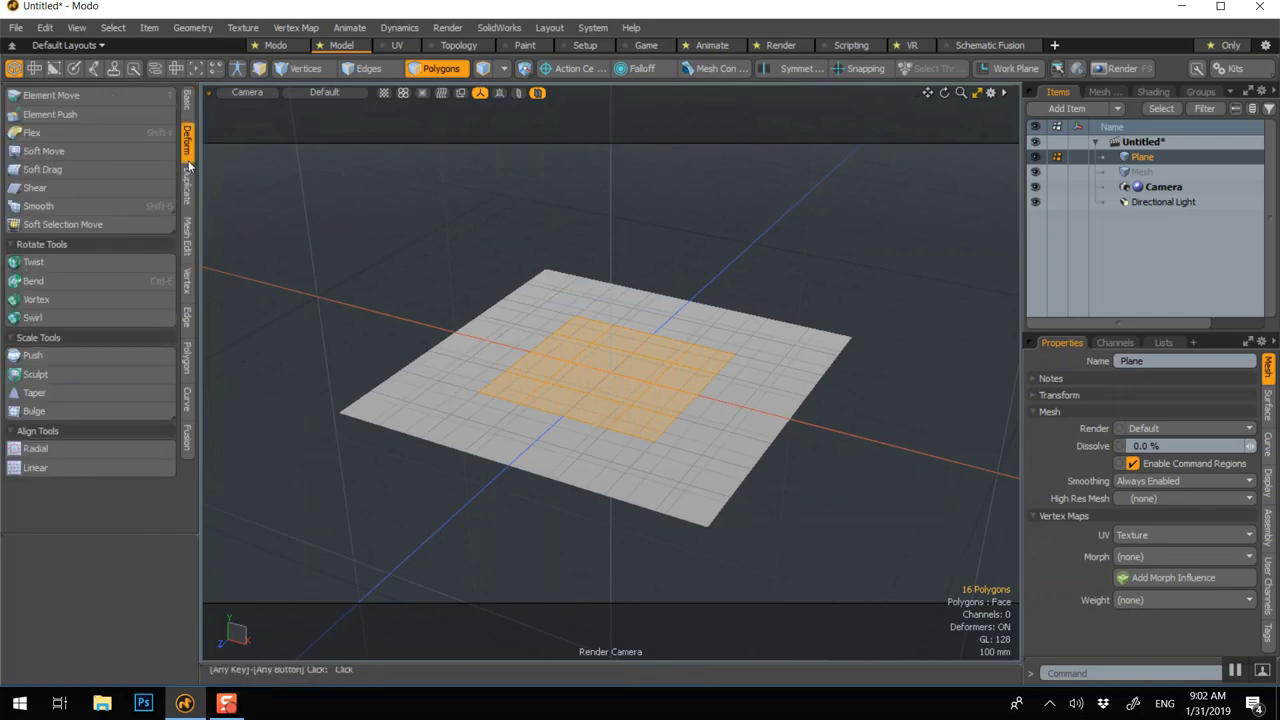
left_click(40, 449)
left_click(354, 216)
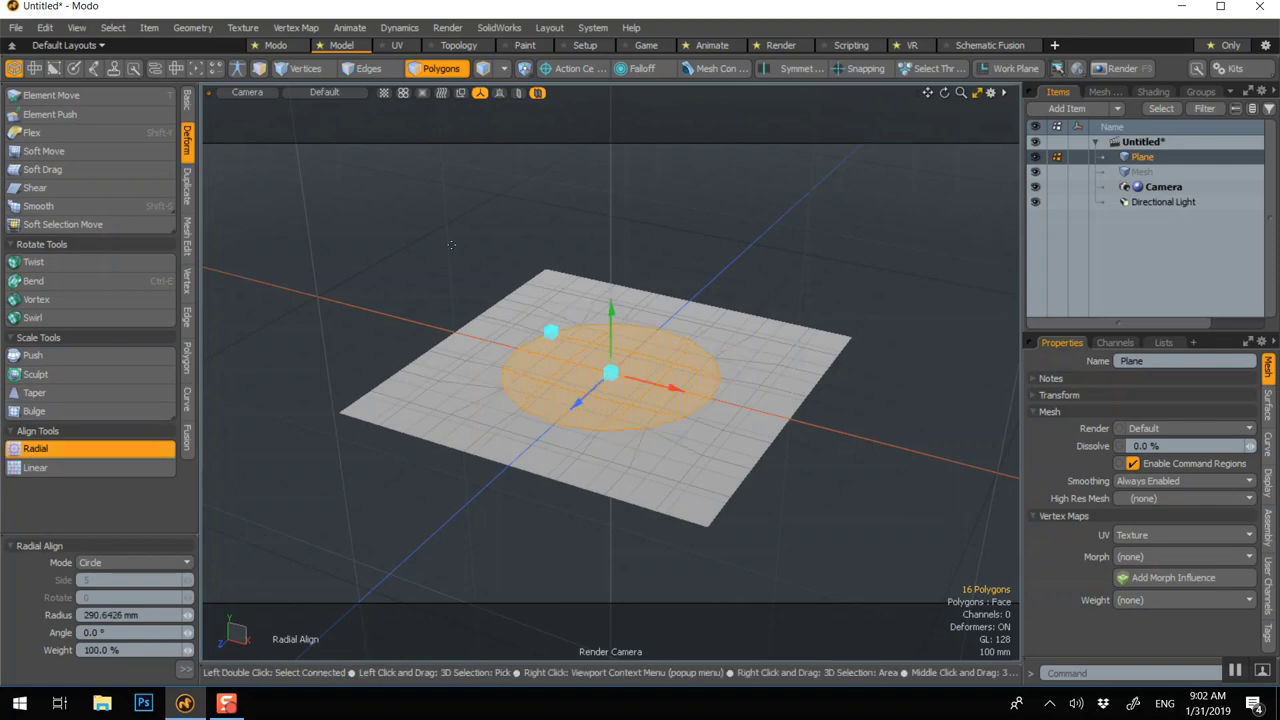
key("space")
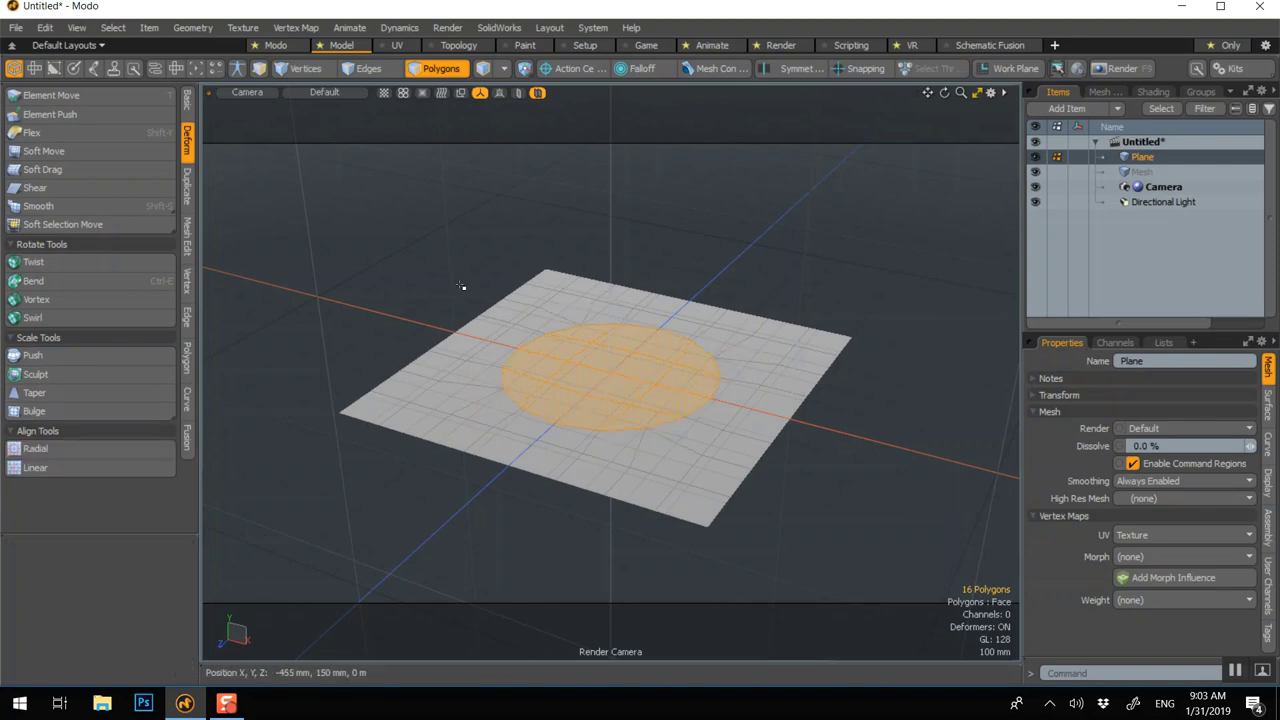
- Bevel the circular polygons upward into a low raised disc and inset its top face to form a narrow rim
key("b")
left_click_drag(611, 268, 612, 248)
left_click(735, 337)
left_click_drag(740, 388, 726, 386)
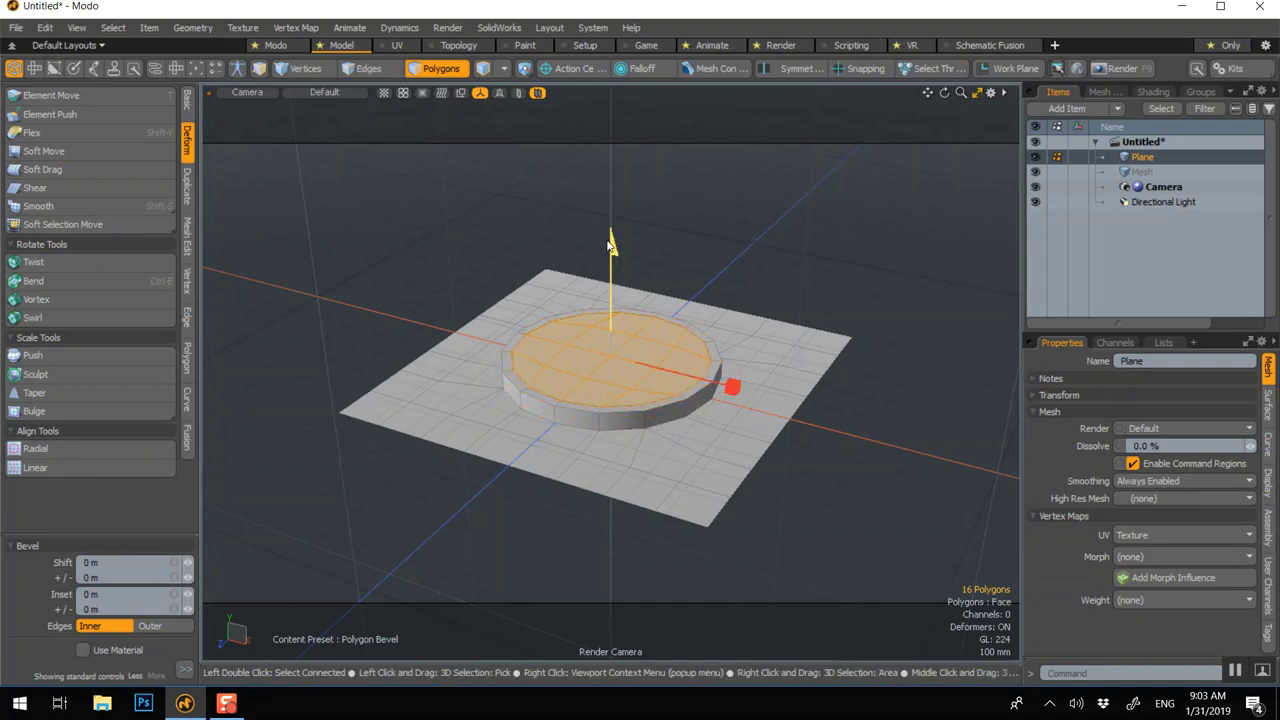
- Push the inset disc face down into a round recess, bevel a small inset on its floor, and deselect the polygons
left_click_drag(612, 240, 622, 290)
left_click(656, 253, "shift")
left_click_drag(730, 444, 727, 447)
left_click(726, 270, "shift")
key("q")
left_click(735, 208)
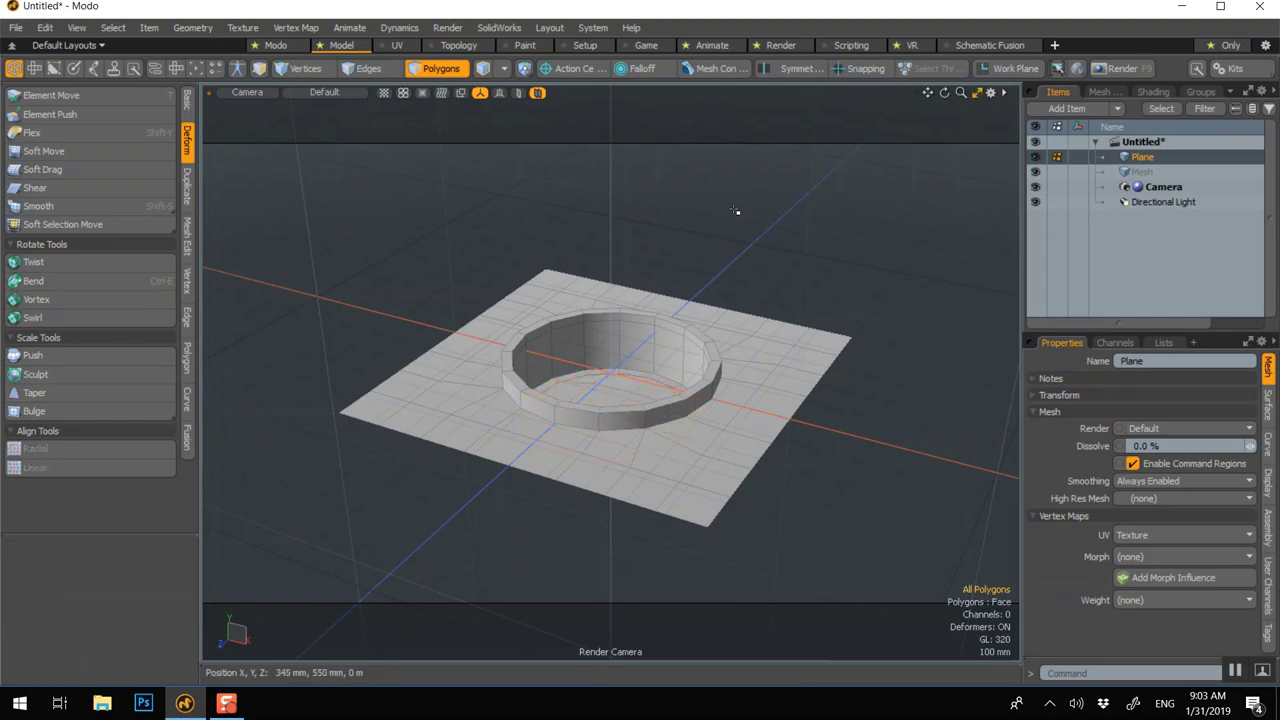
- Convert the plane to subdivision surfaces and sharpen the recess rim with a zero-offset bevel on its top polygon loop
key("Tab")
scroll(524, 400, "up", 2)
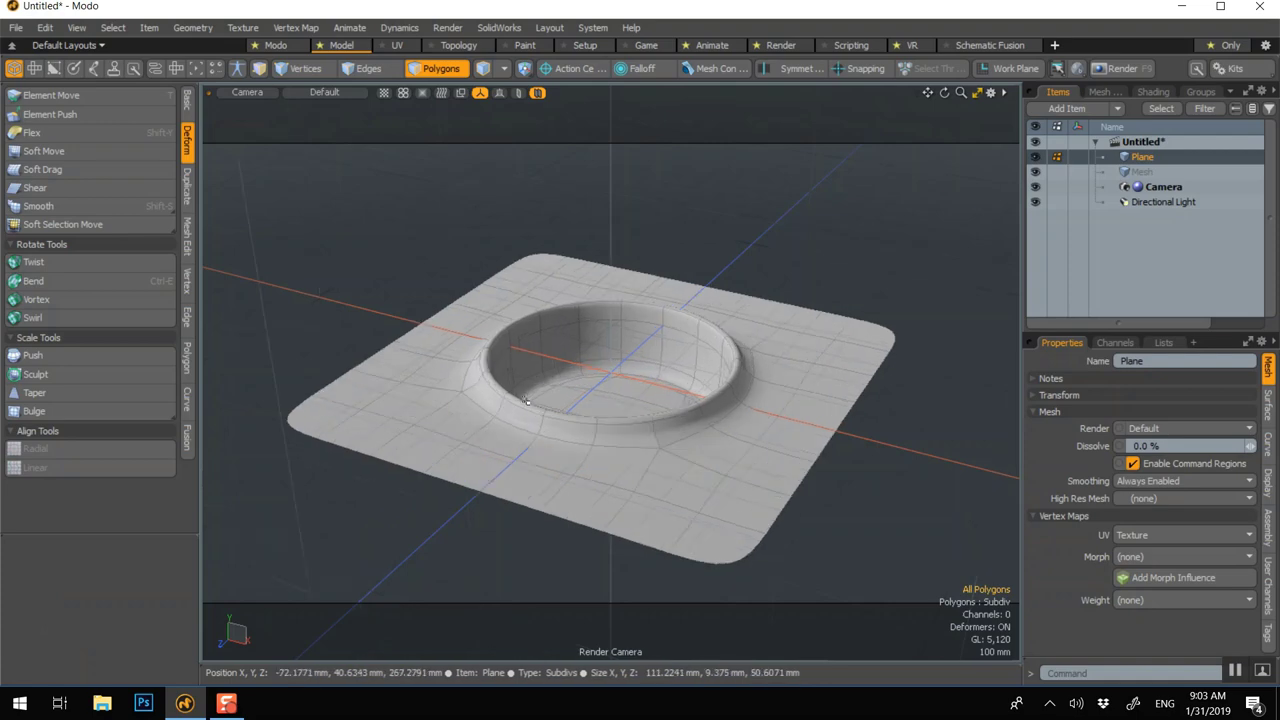
left_click(489, 367)
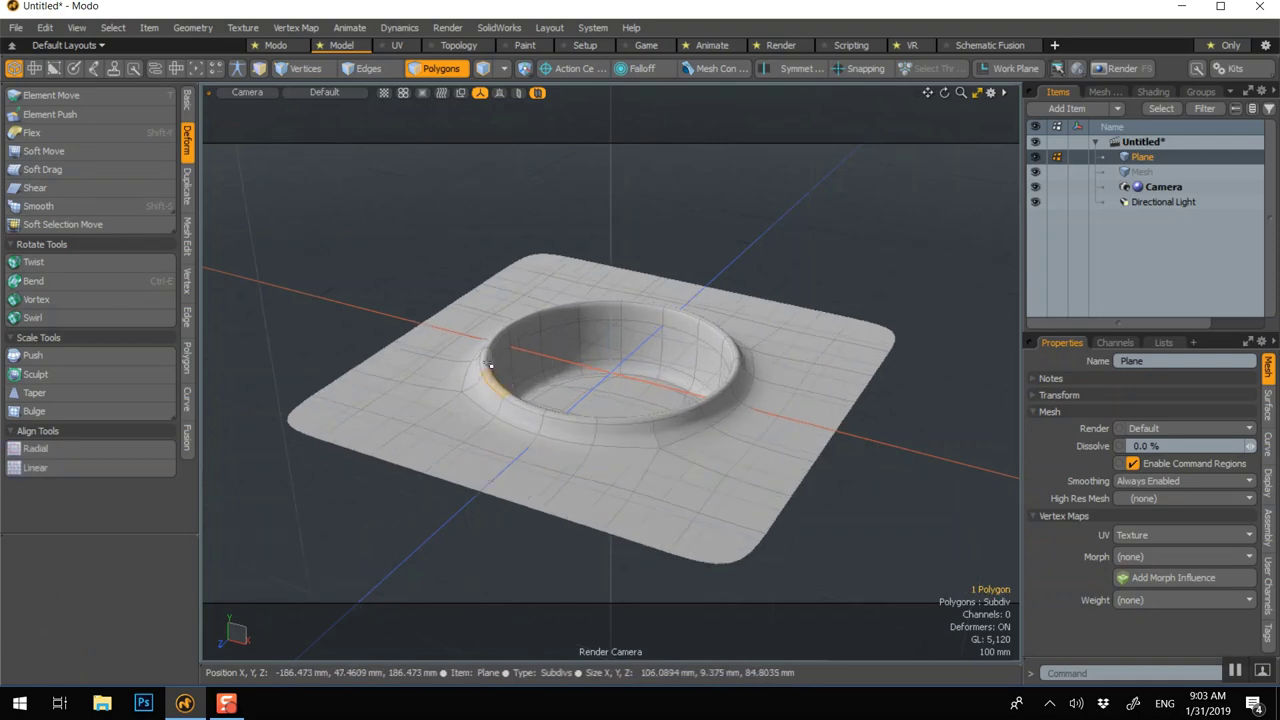
key("l")
key("b")
left_click(434, 328)
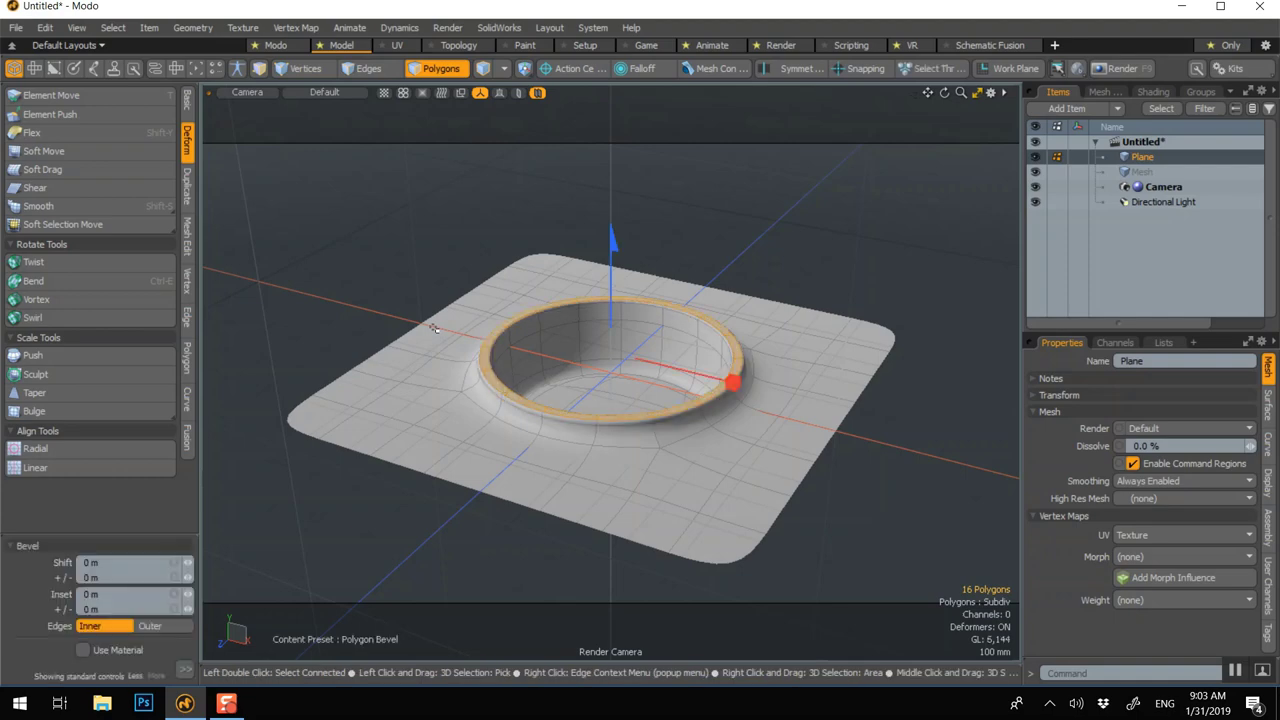
key("q")
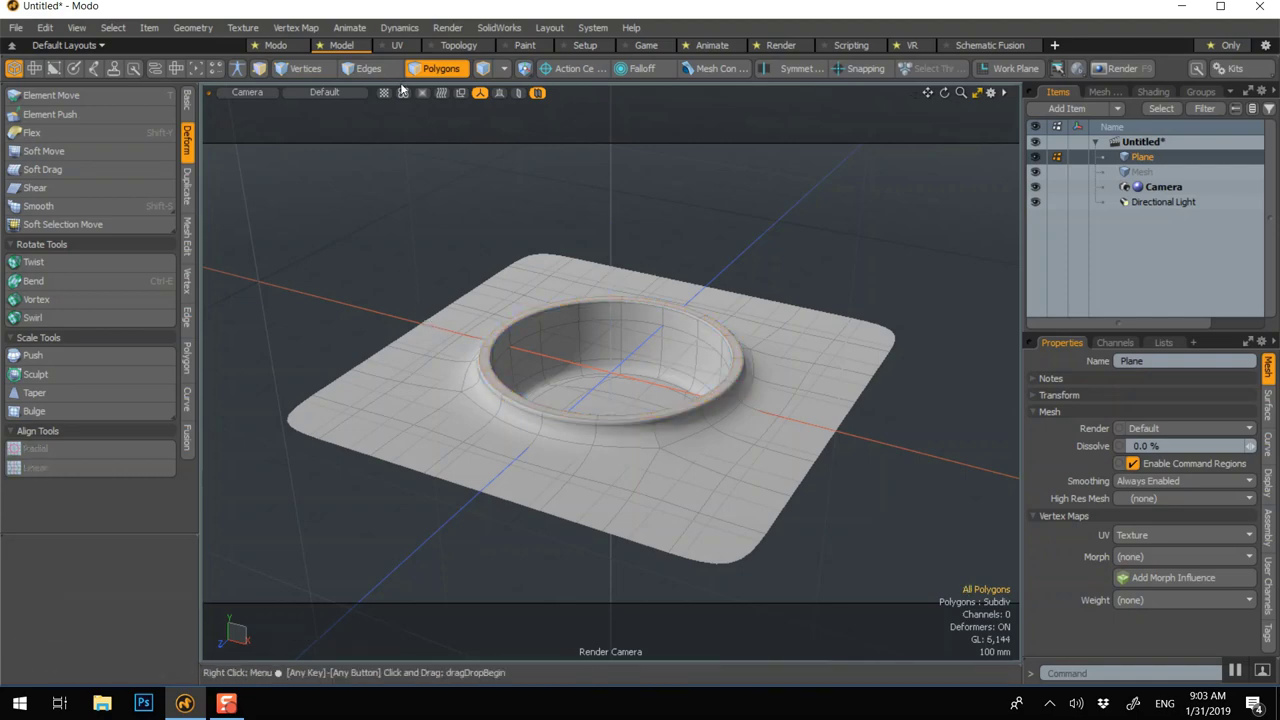
- Select the plane's outer border edges and move them down 175 mm in Y
left_click(369, 69)
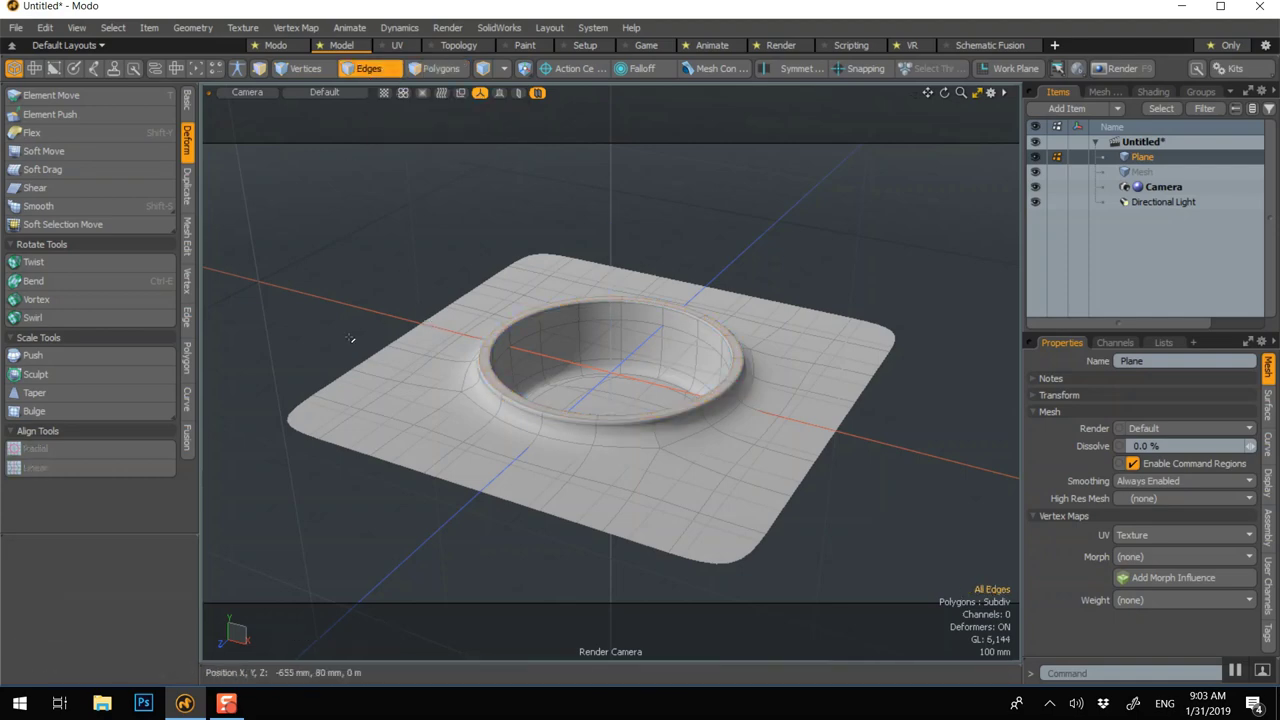
double_click(353, 446)
key("w")
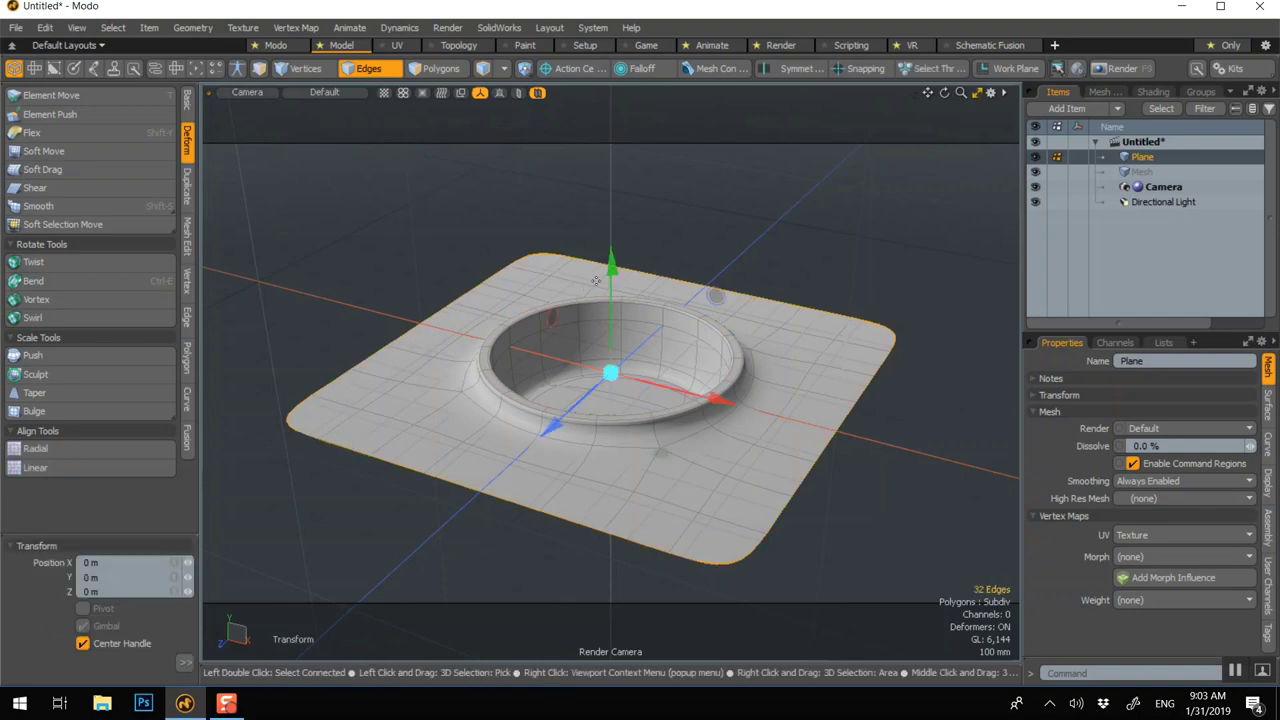
left_click_drag(610, 280, 610, 348)
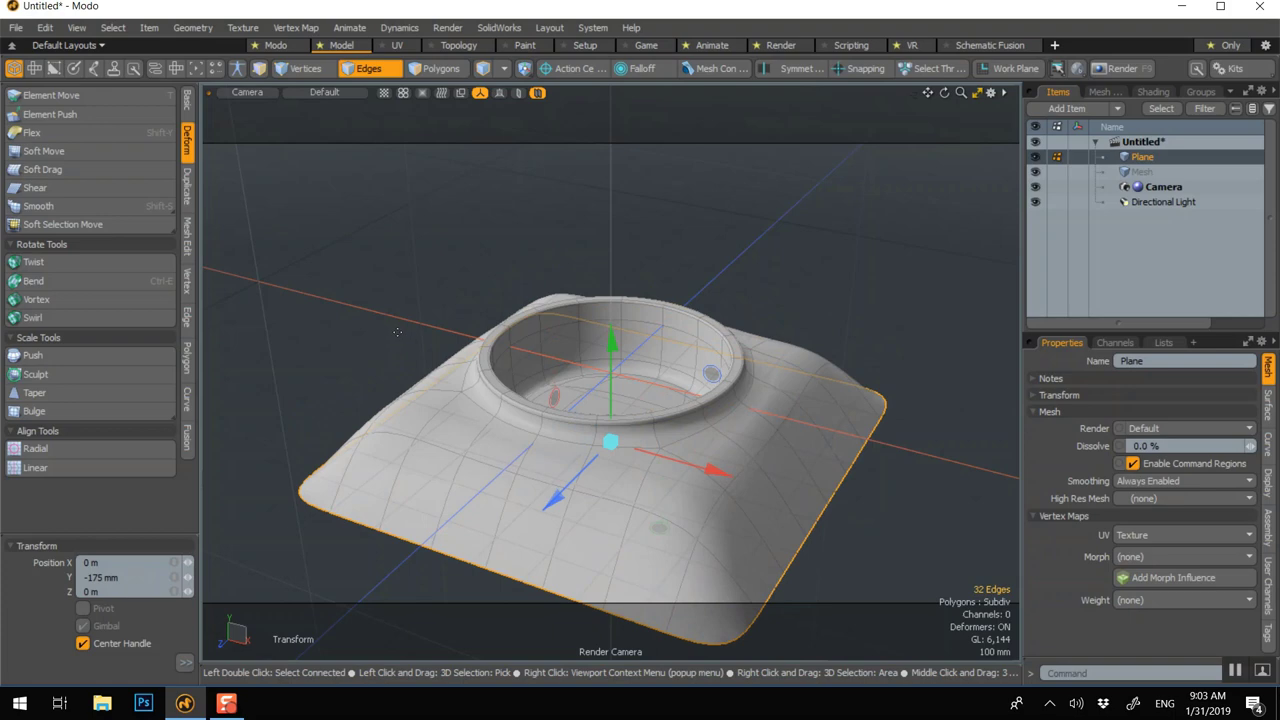
- Extend the outer border edges downward by 45 mm with Edge Extend, add a second short downward extension, and deselect the edges
key("x")
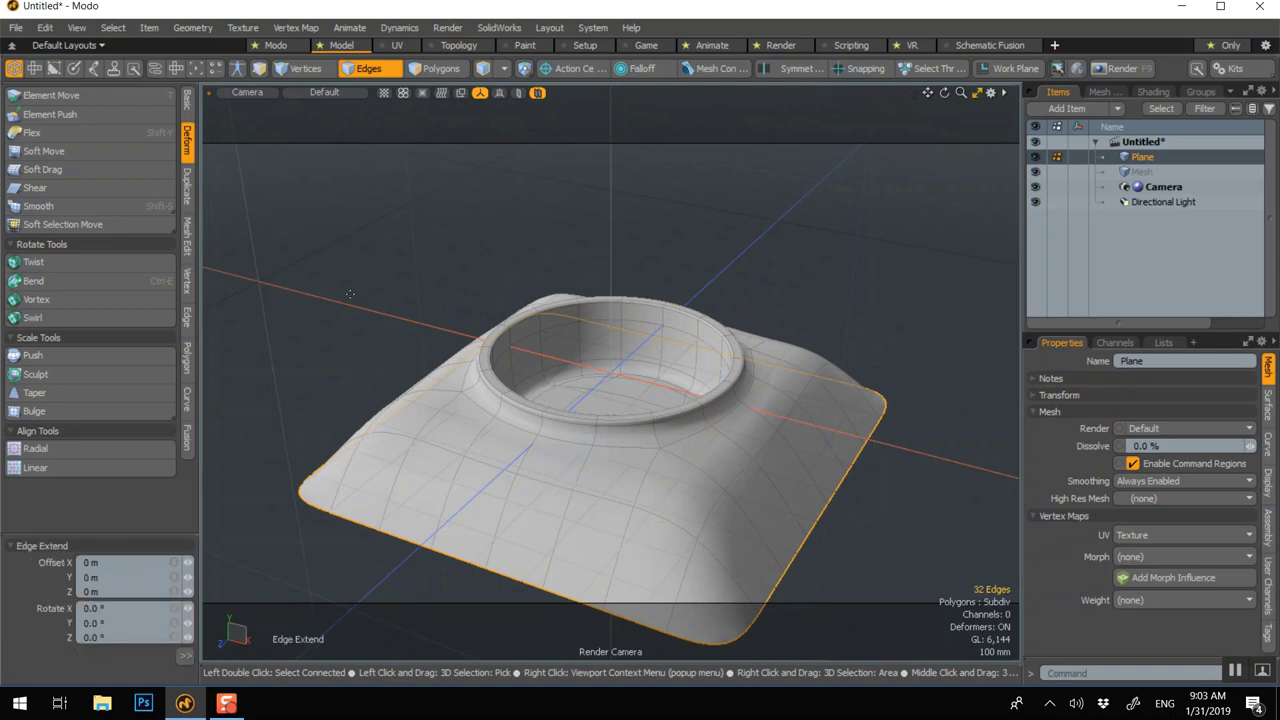
left_click(350, 294)
left_click_drag(618, 340, 618, 362)
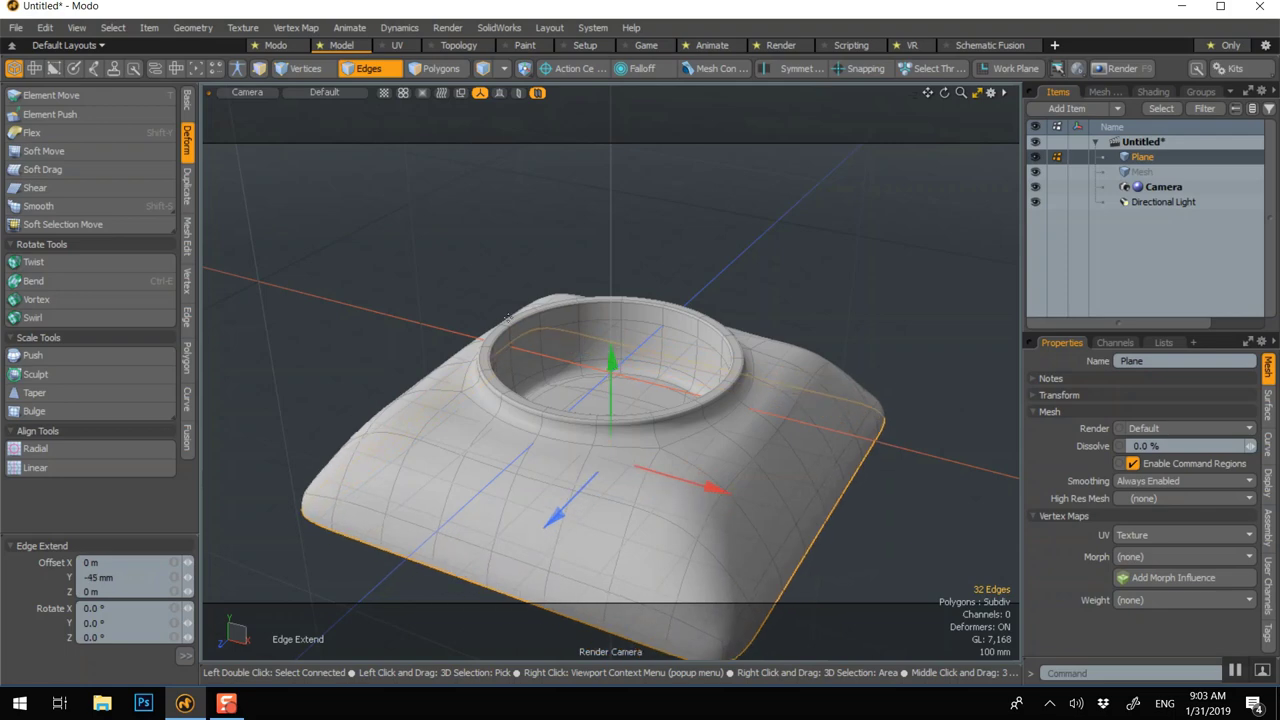
left_click(400, 251)
mouse_move(618, 352)
left_mouse_down()
mouse_move(615, 388)
mouse_move(613, 368)
left_mouse_up()
key("space")
left_click(466, 251)
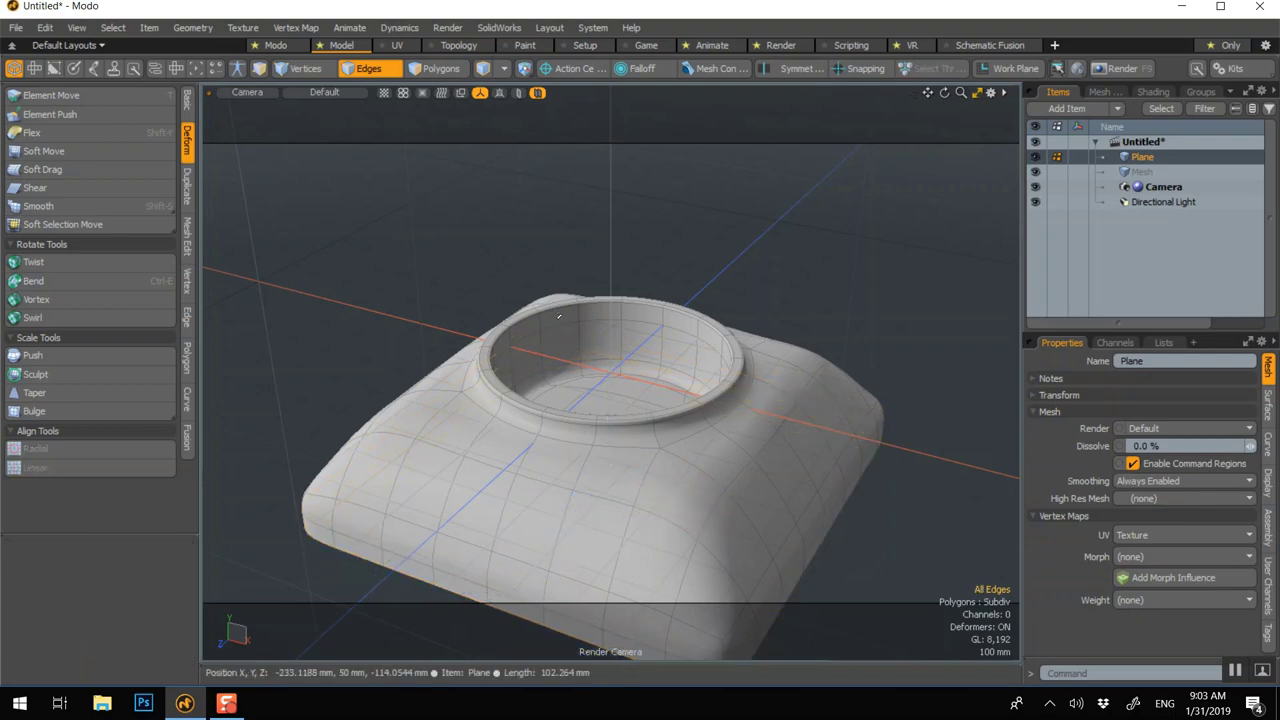
- Select the whole plane item and delete it from the scene
scroll(592, 325, "down", 1)
key("2")
left_click_drag(577, 327, 458, 195, "alt")
left_click(378, 67)
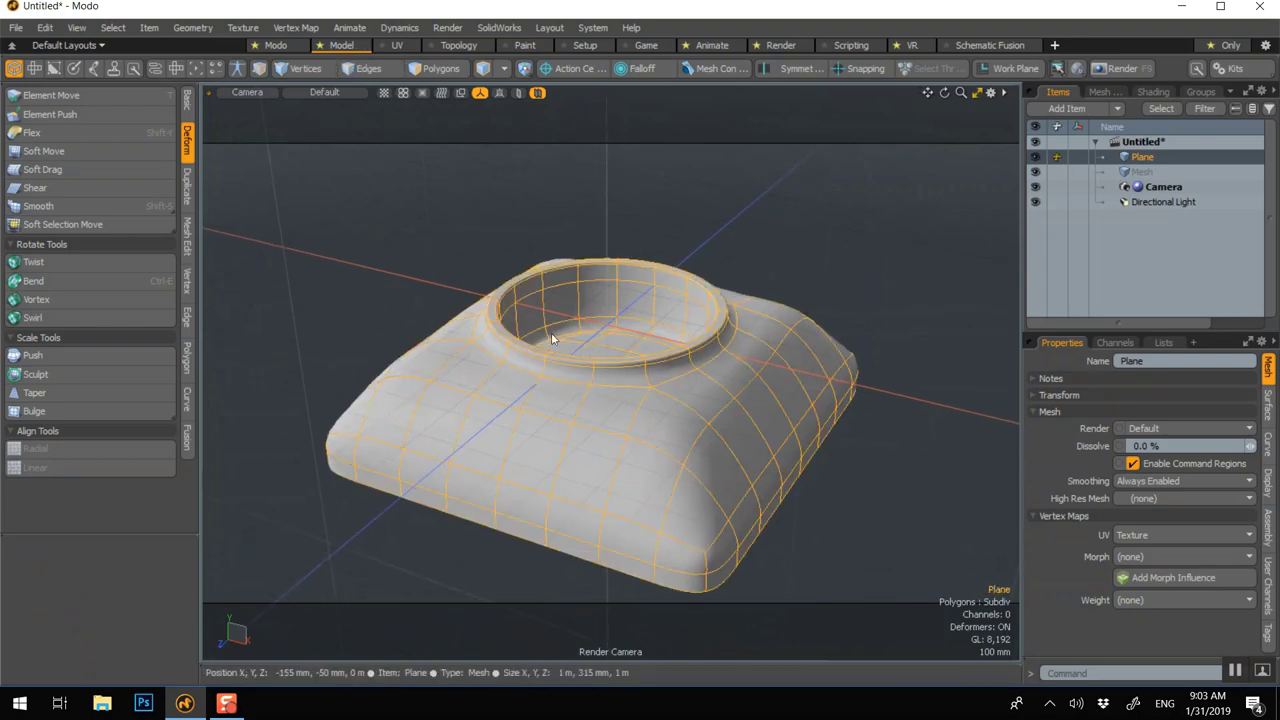
key("Delete")
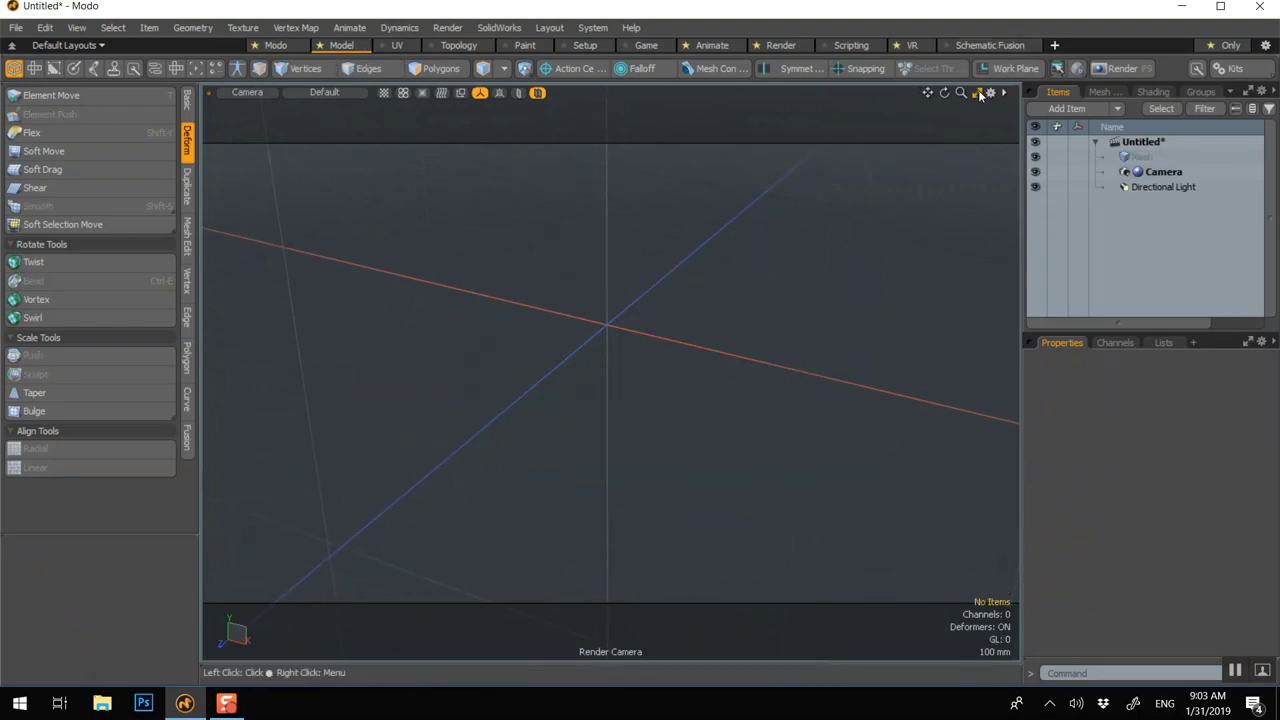
- Show the four-view layout, switch its camera view to Top, Perspective and back to Camera, and restore the single viewport
left_click(977, 93)
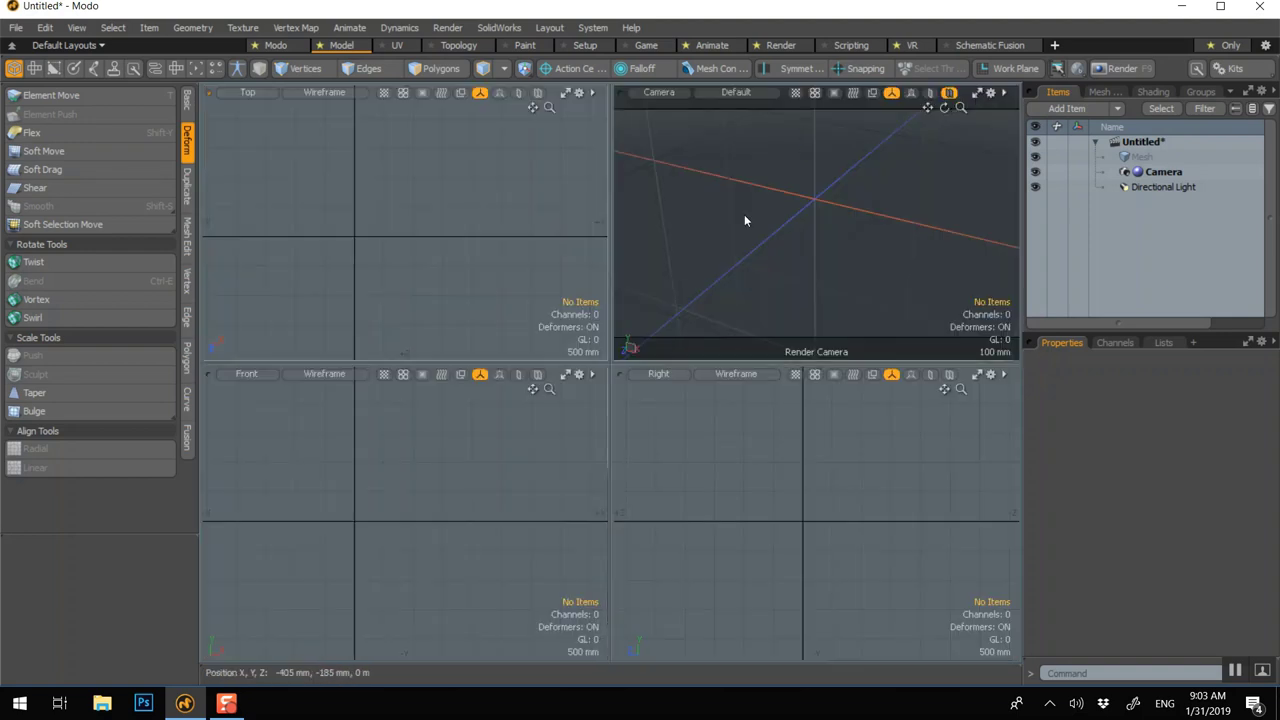
key("ctrl+space")
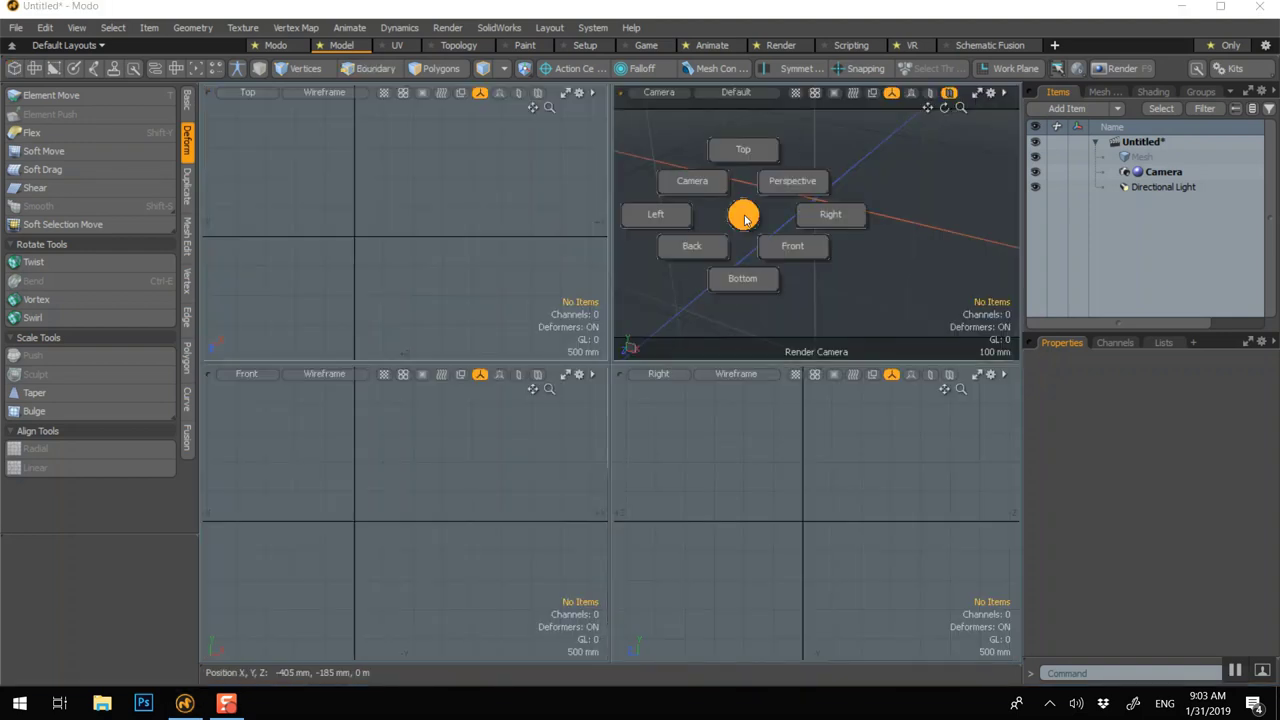
left_click(740, 166)
key("ctrl+space")
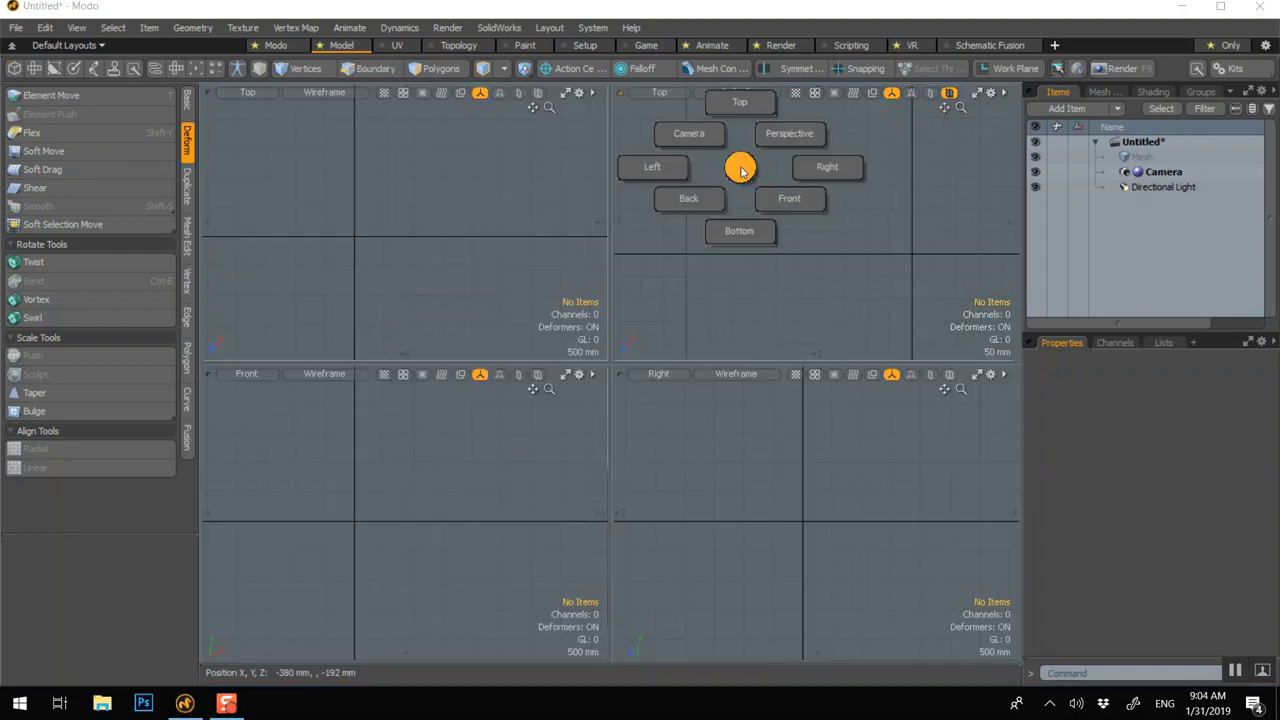
left_click(785, 140)
key("ctrl+space")
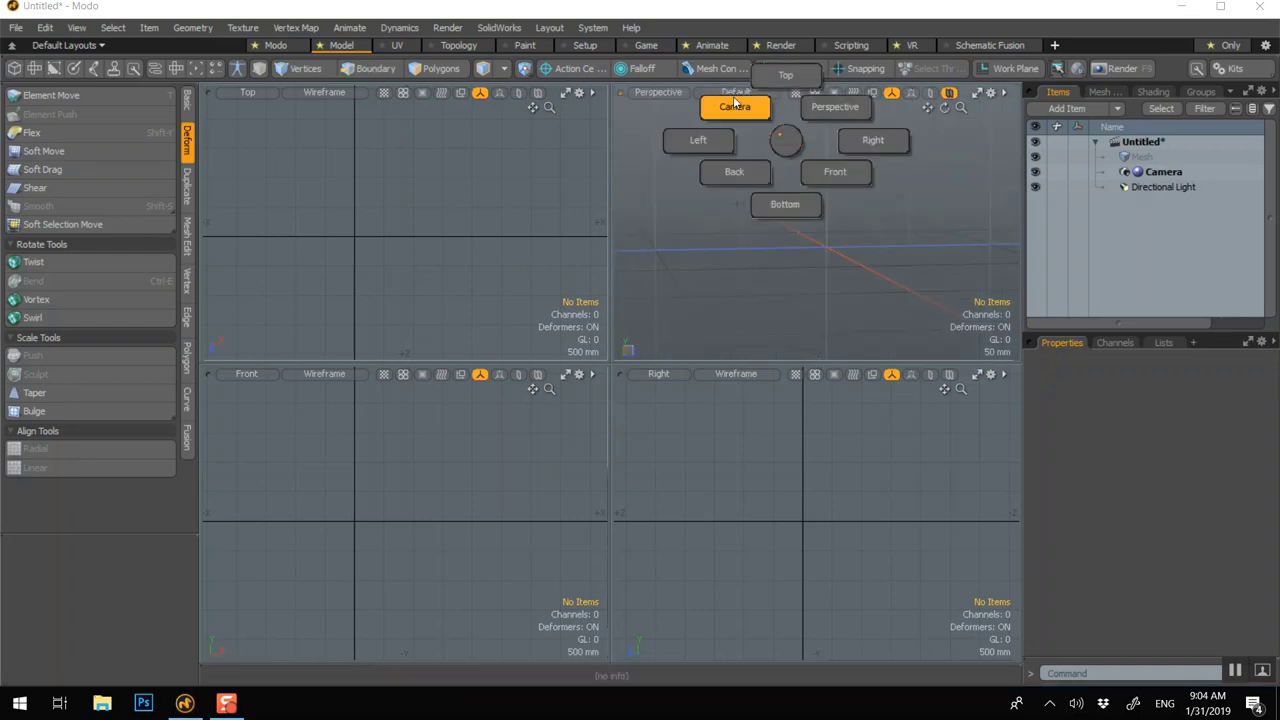
left_click(734, 104)
left_click(978, 94)
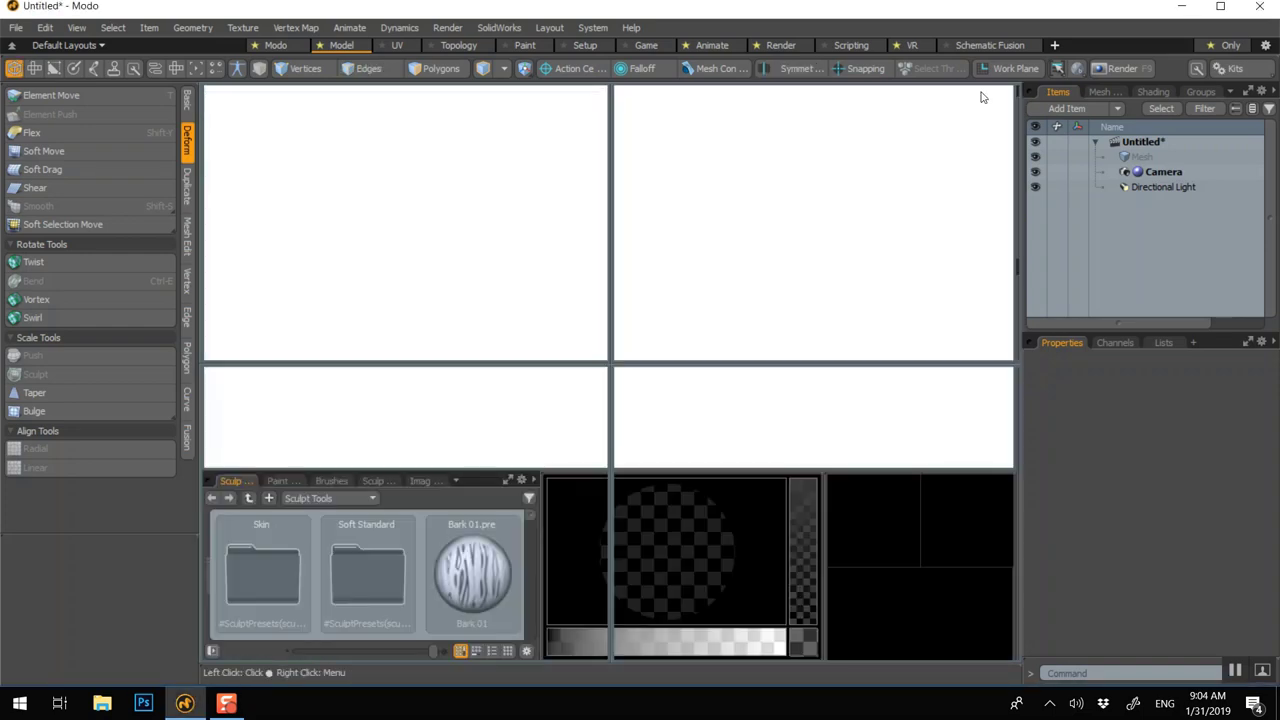
- Switch to the Left view and turn on snapping with Grid as the snap type instead of Vertex
key("ctrl+space")
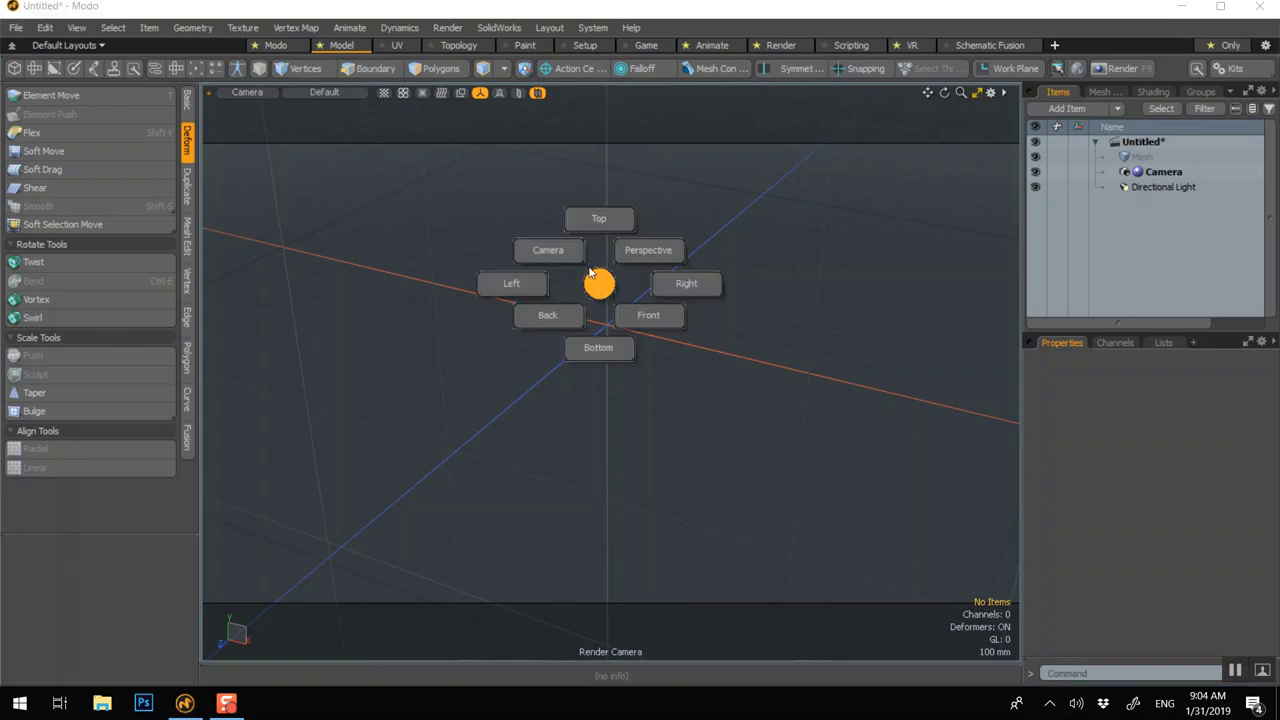
left_click(536, 288)
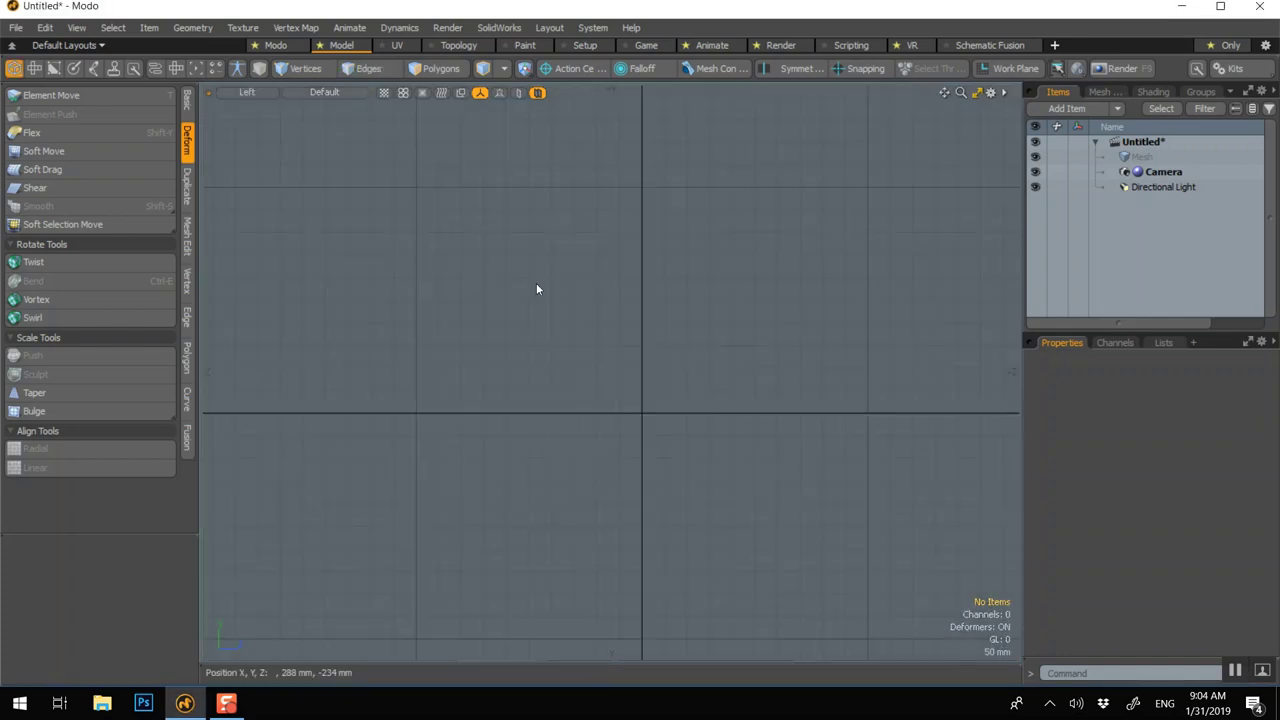
left_click(856, 69)
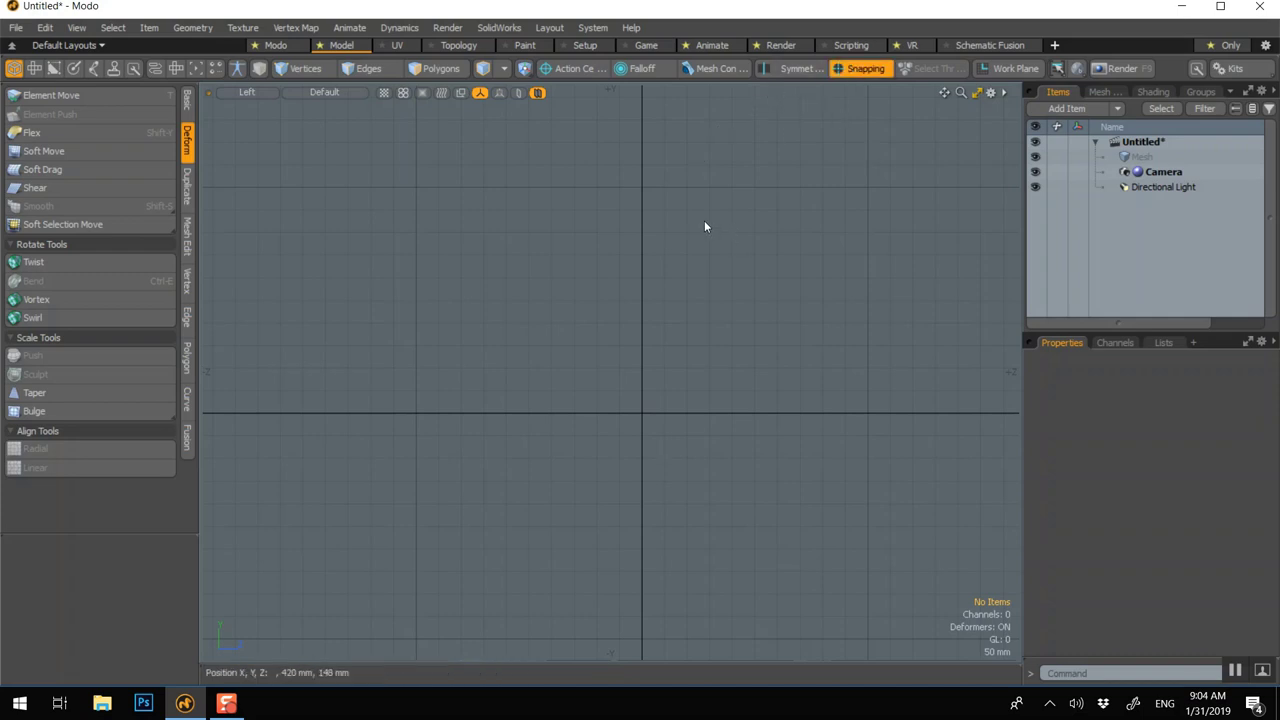
right_click(865, 69)
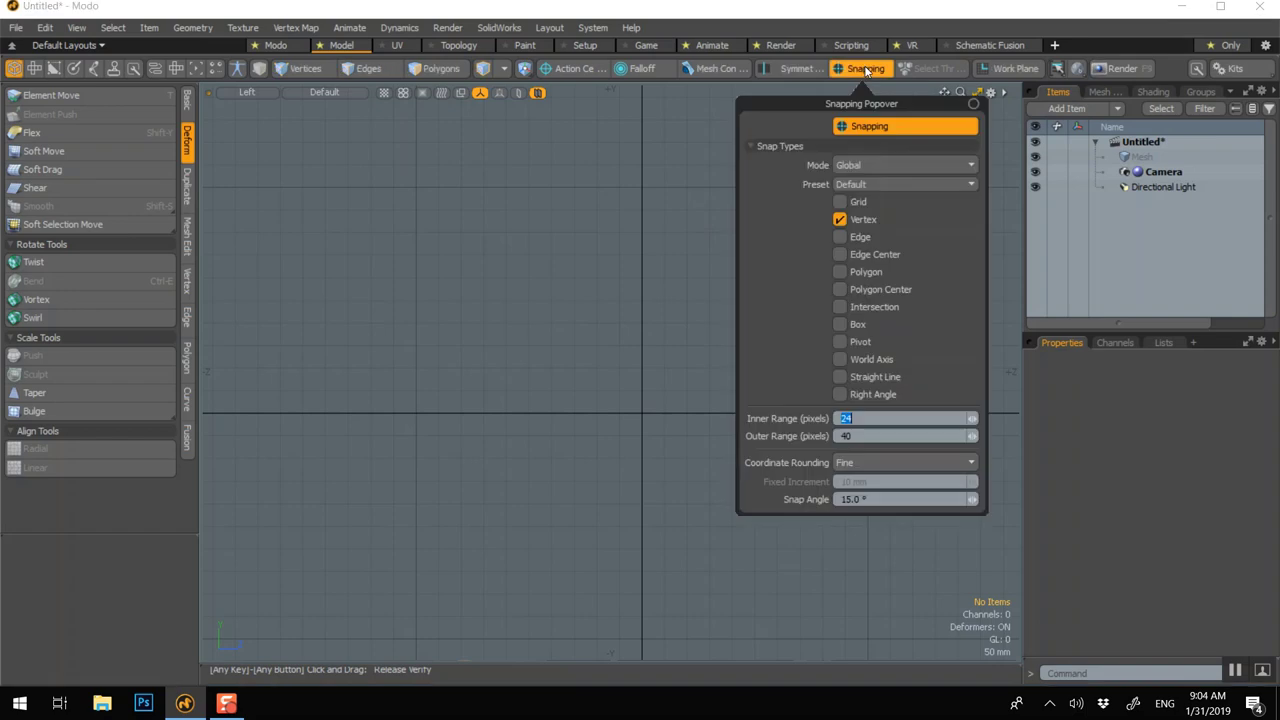
left_click(840, 202)
left_click(840, 219)
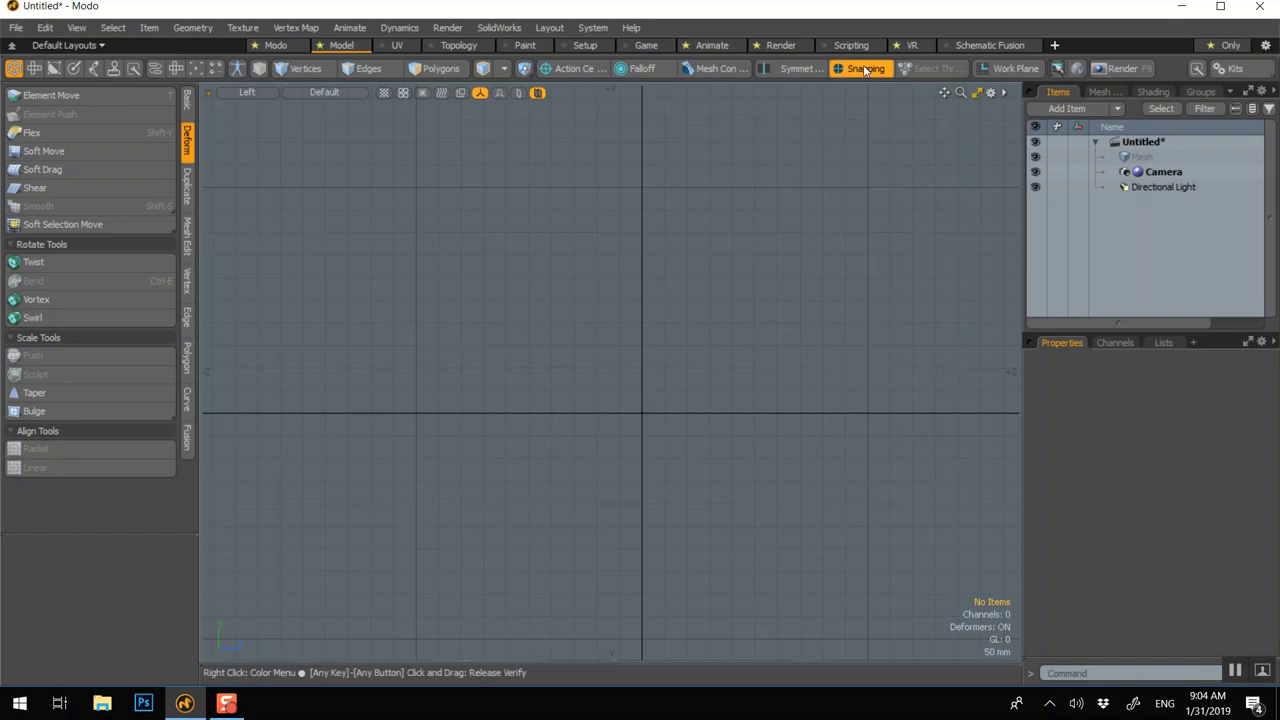
- In the Mesh item, start an I-beam profile as a Pen polygon: top flange from Y 500 to 400 mm, web edge at Z 50 mm down to Y 50 mm
left_click(1127, 158)
left_click(193, 109)
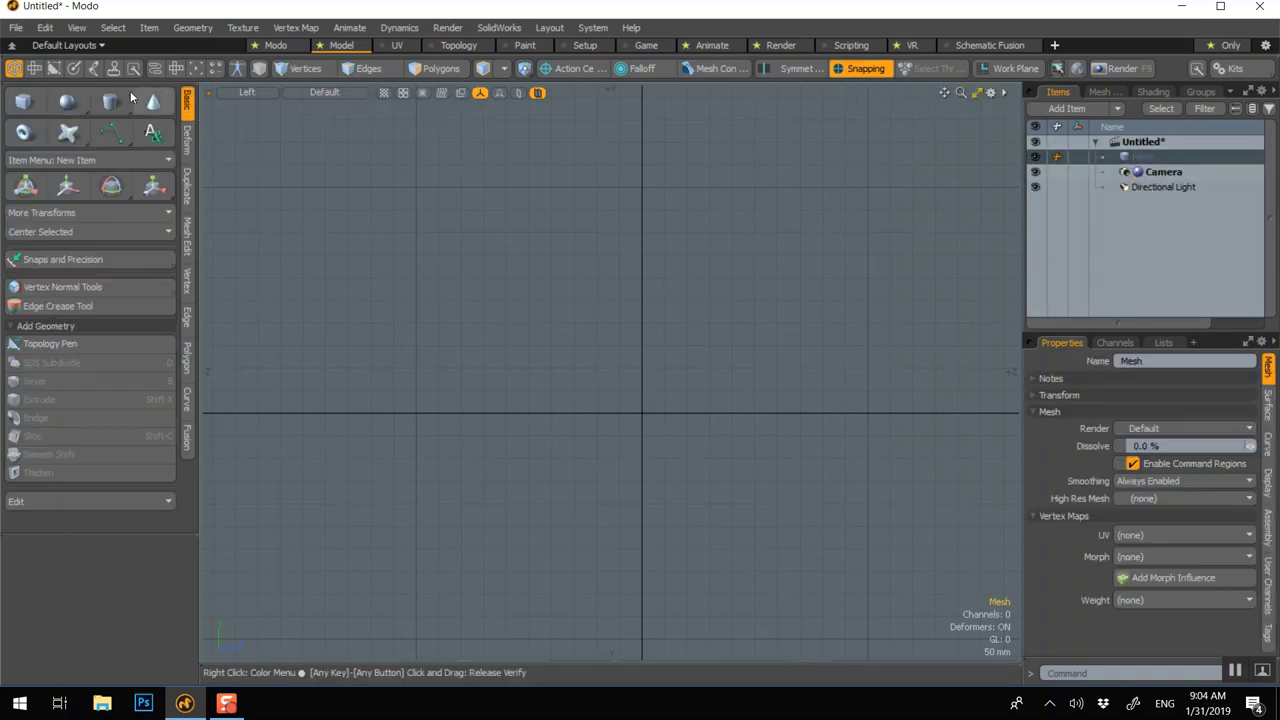
left_click(112, 132)
left_click(108, 103)
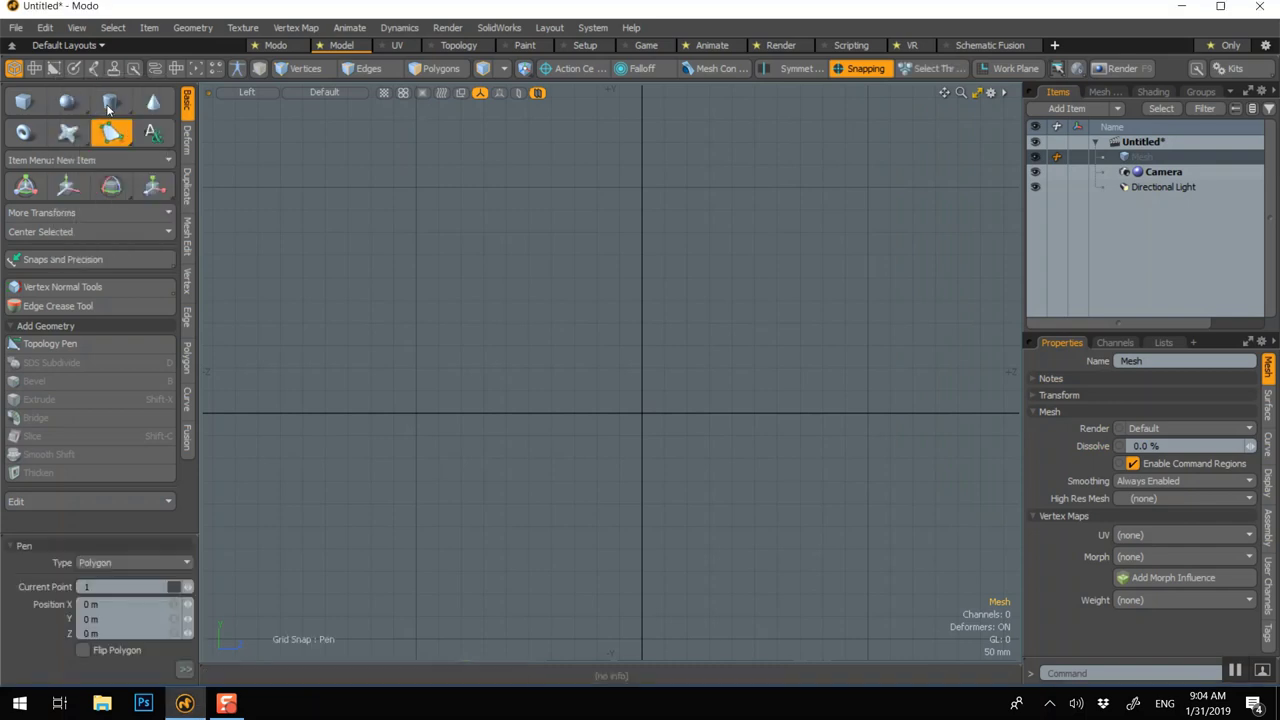
left_click(481, 187)
left_click(800, 187)
left_click(800, 233)
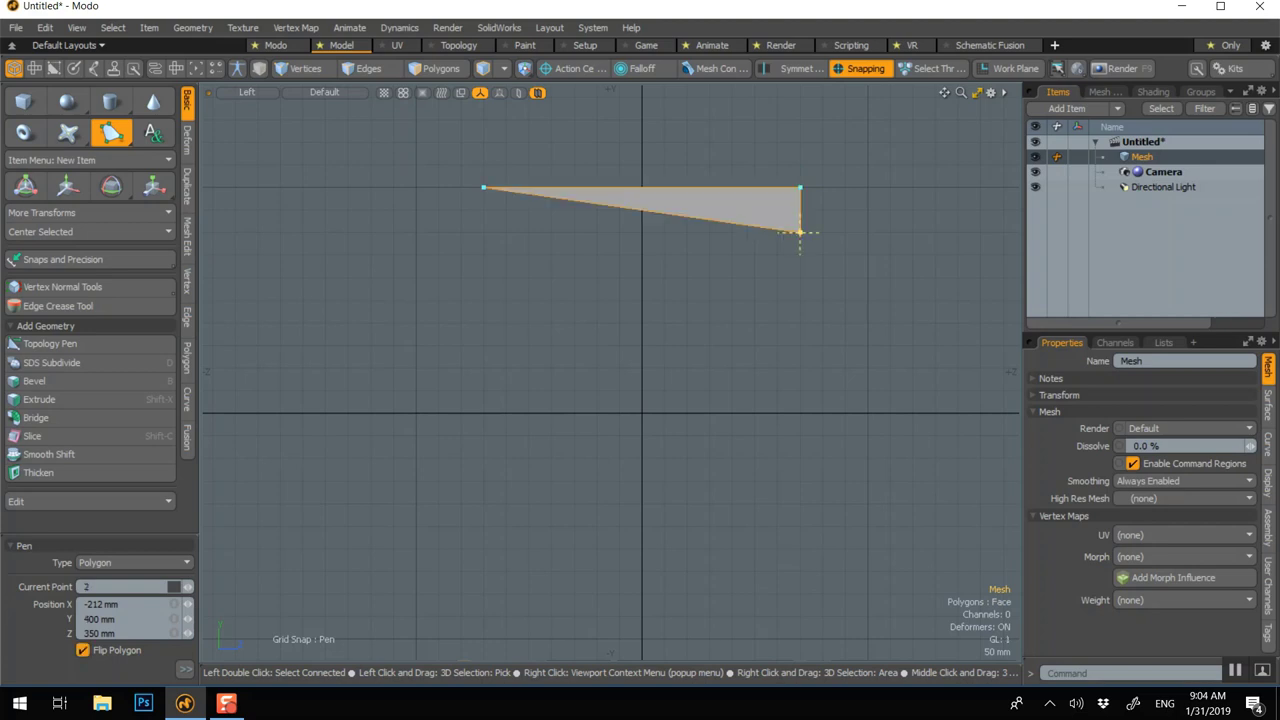
left_click(663, 233)
left_click(663, 390)
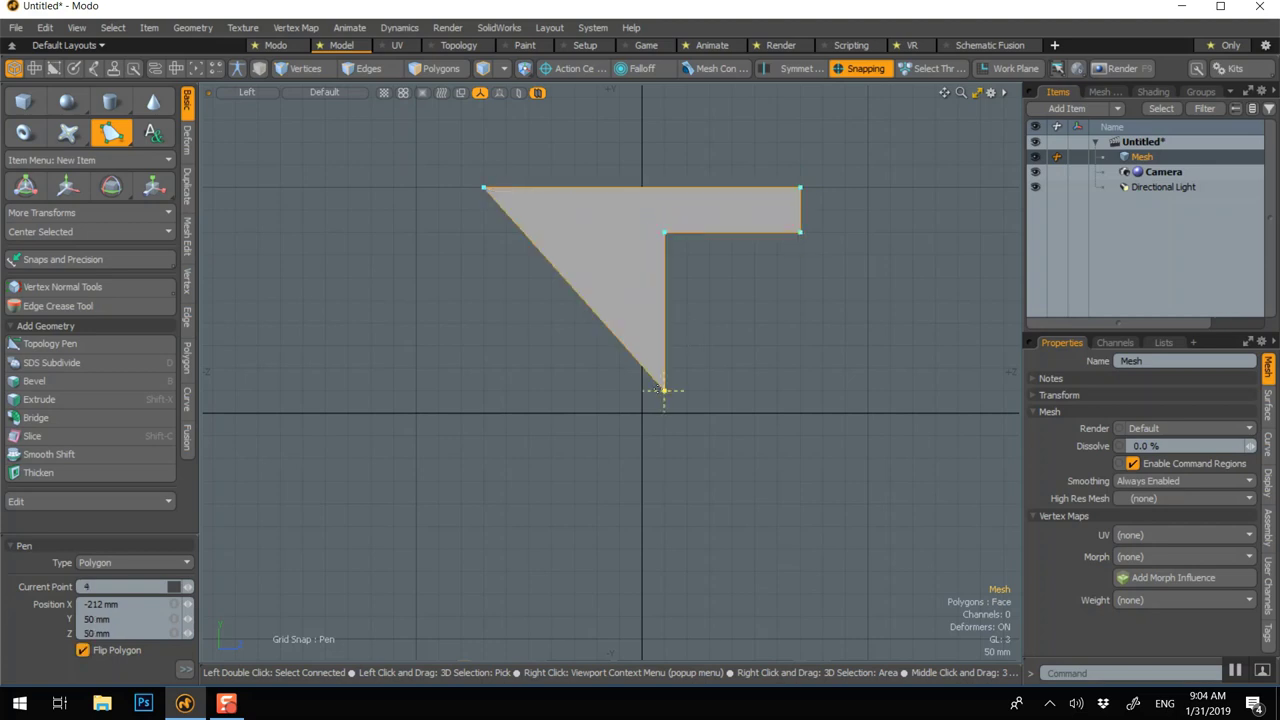
- Continue the polygon around a bottom flange from Z 350 to -450 mm, 100 mm thick, and up the opposite web side to close the top flange
left_click(800, 390)
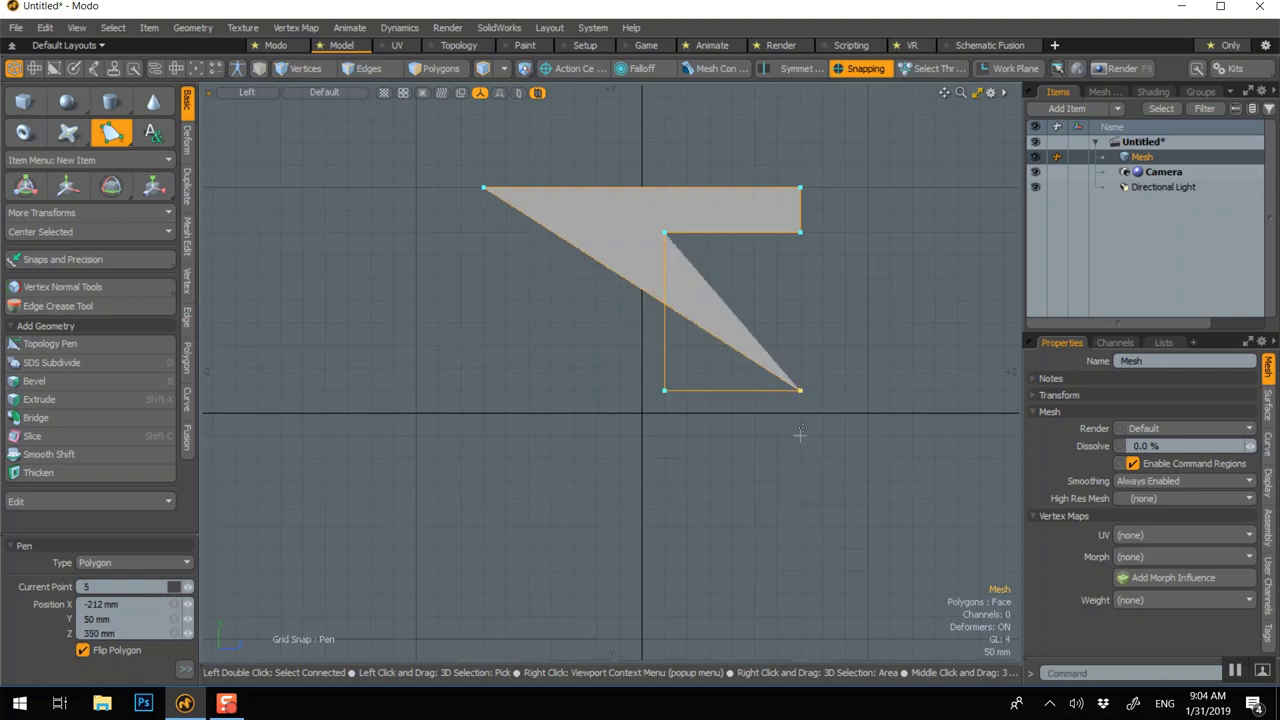
left_click(800, 434)
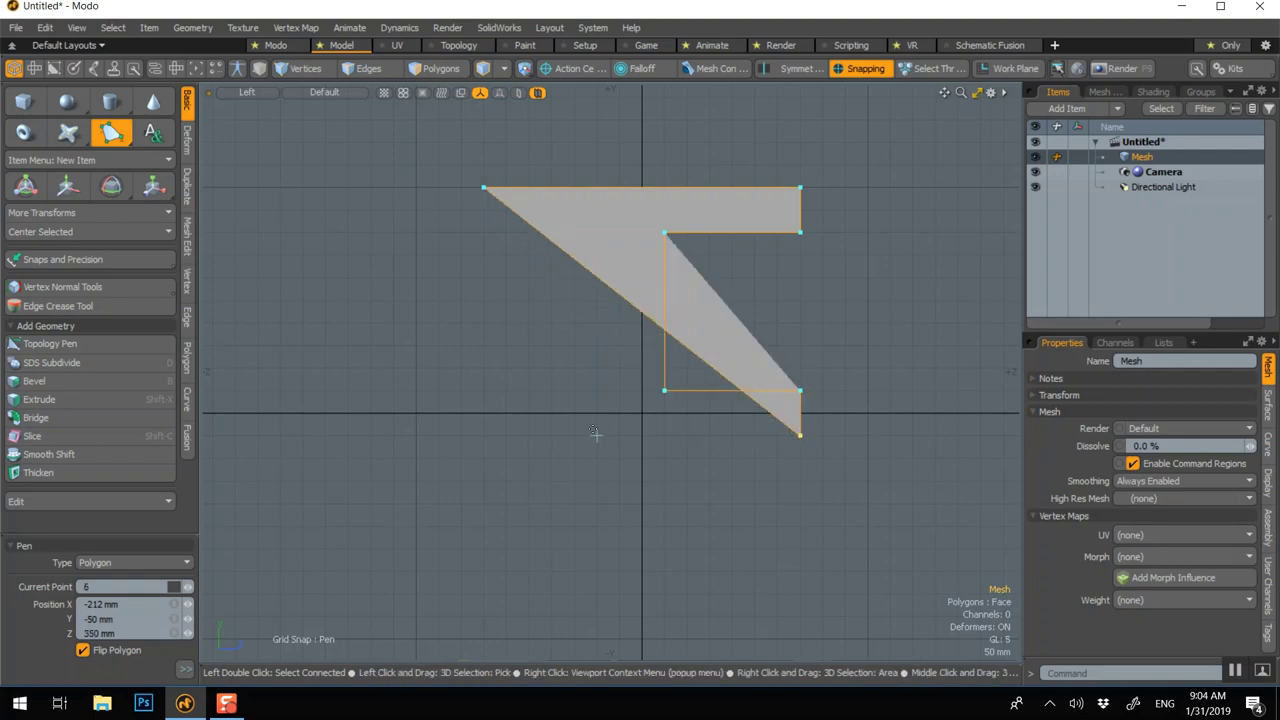
left_click(438, 435)
left_click(438, 390)
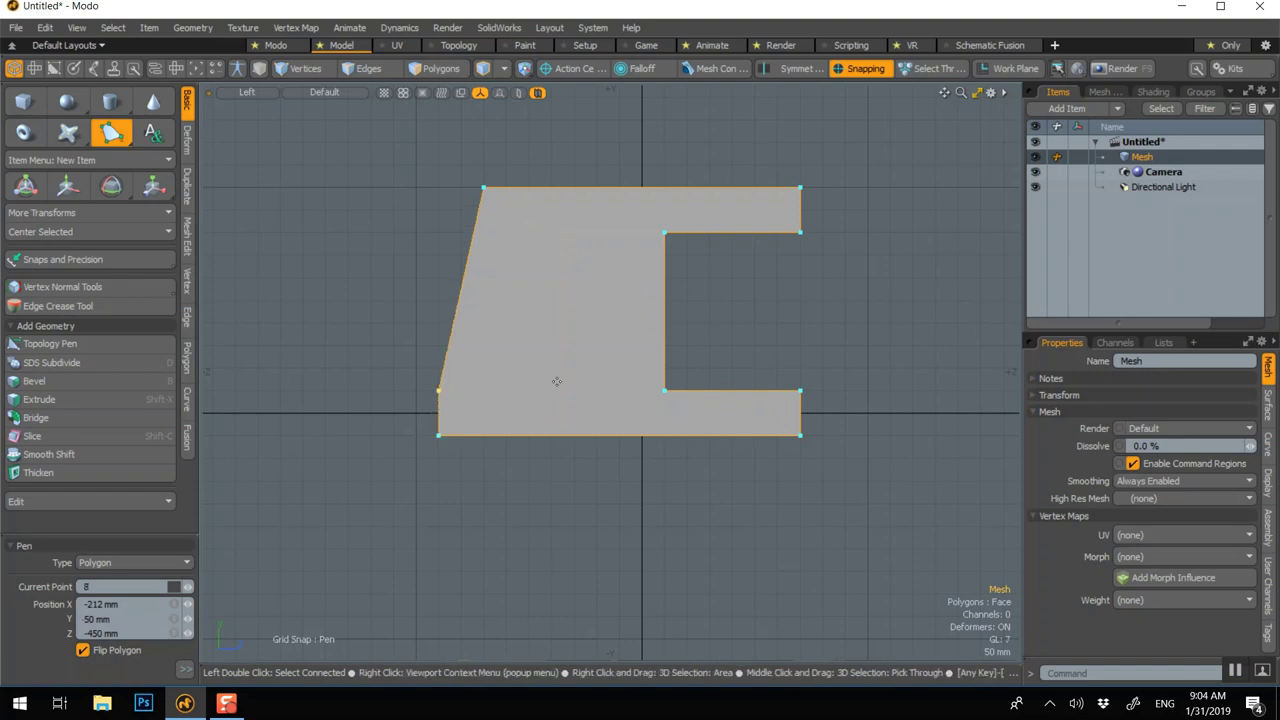
left_click(574, 390)
left_click_drag(574, 390, 596, 390)
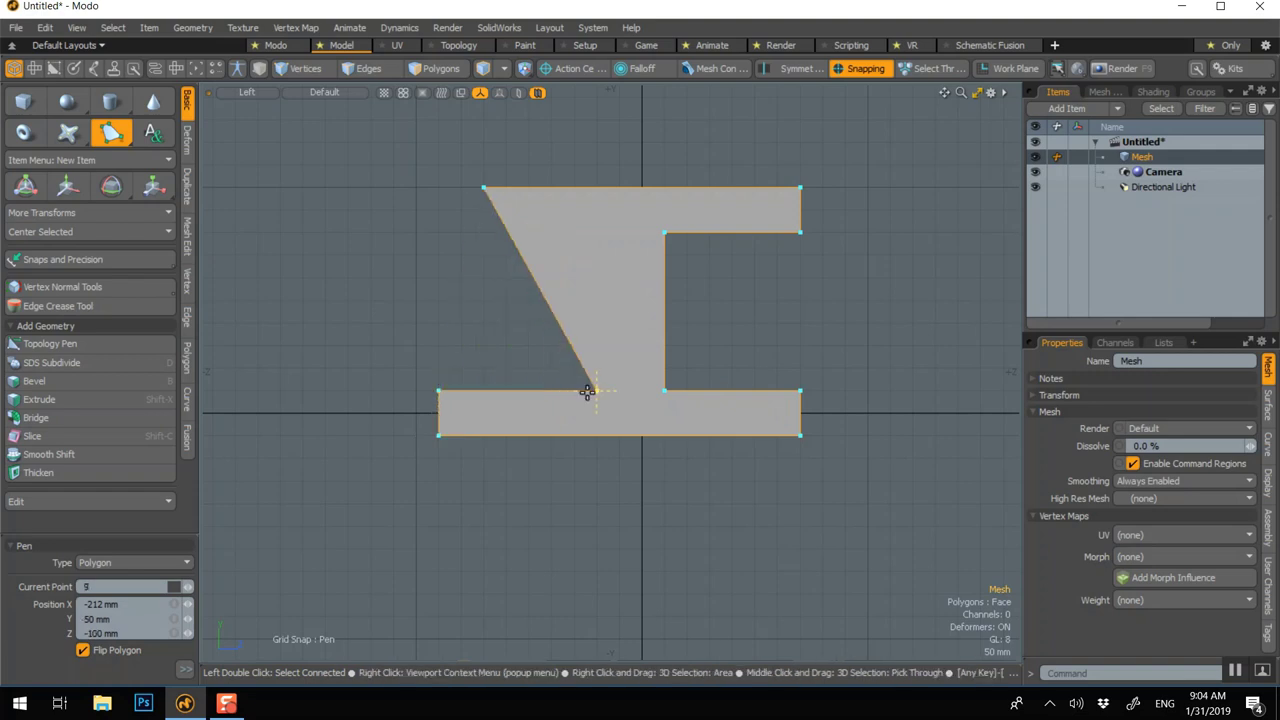
left_click(574, 232)
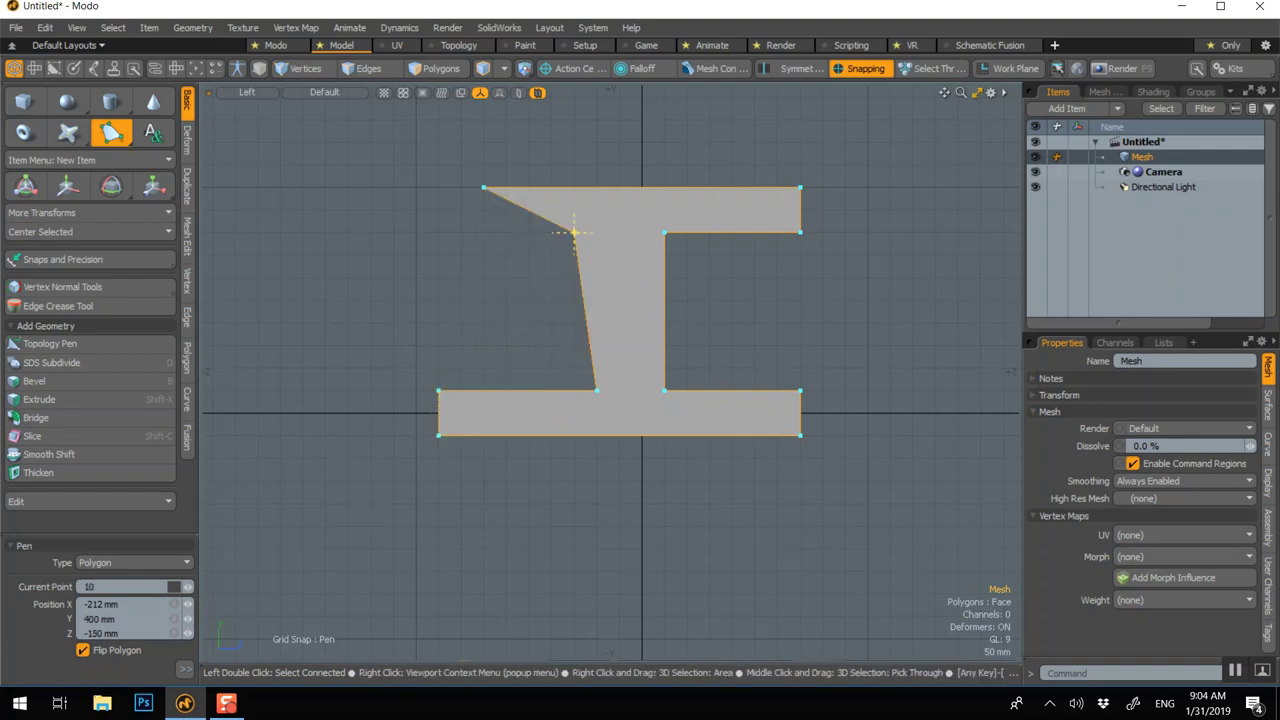
left_click(484, 232)
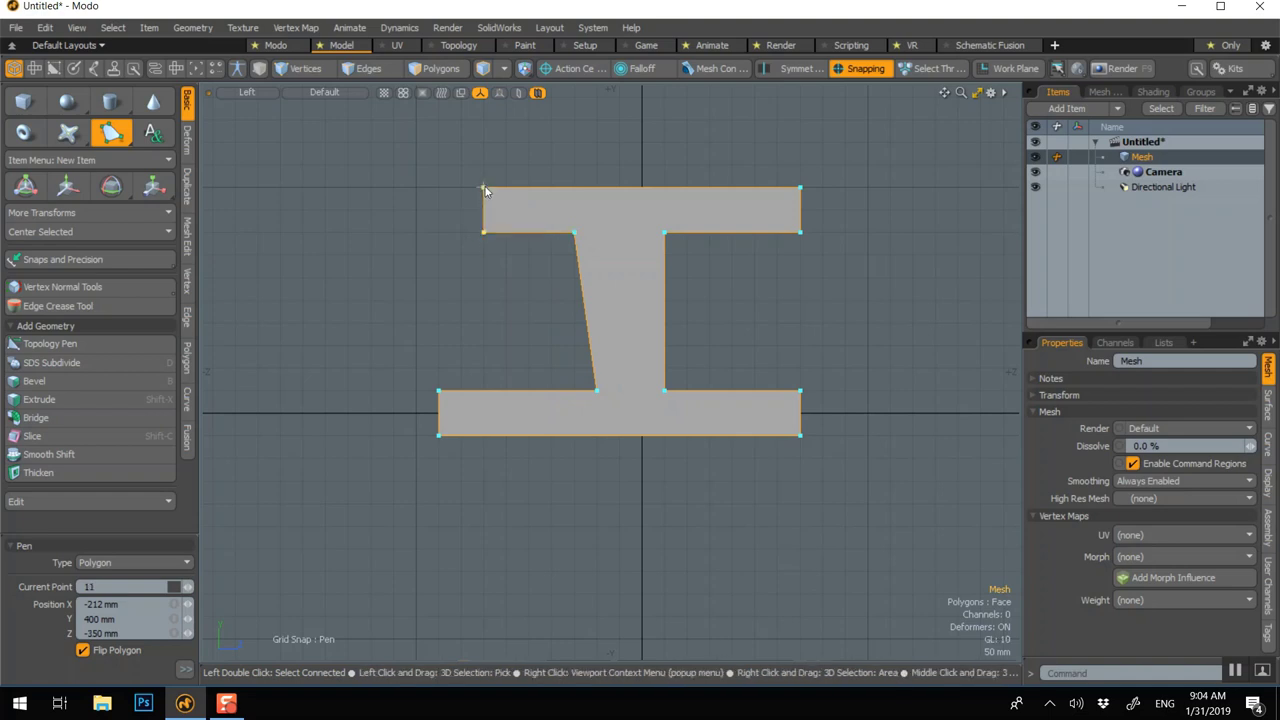
- Straighten the profile by moving the top flange's negative-Z corners to Z -450 mm and the slanted web's upper corner to Z -100 mm
left_click_drag(486, 190, 435, 197)
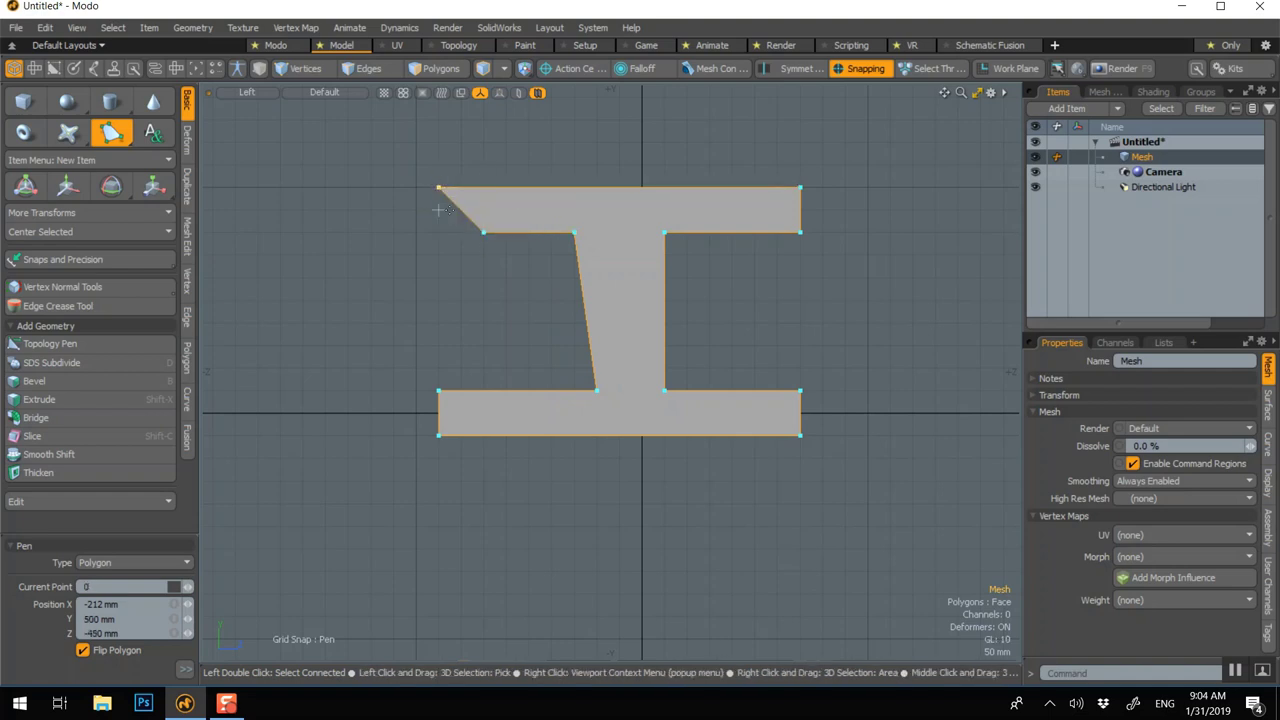
left_click_drag(484, 233, 427, 228)
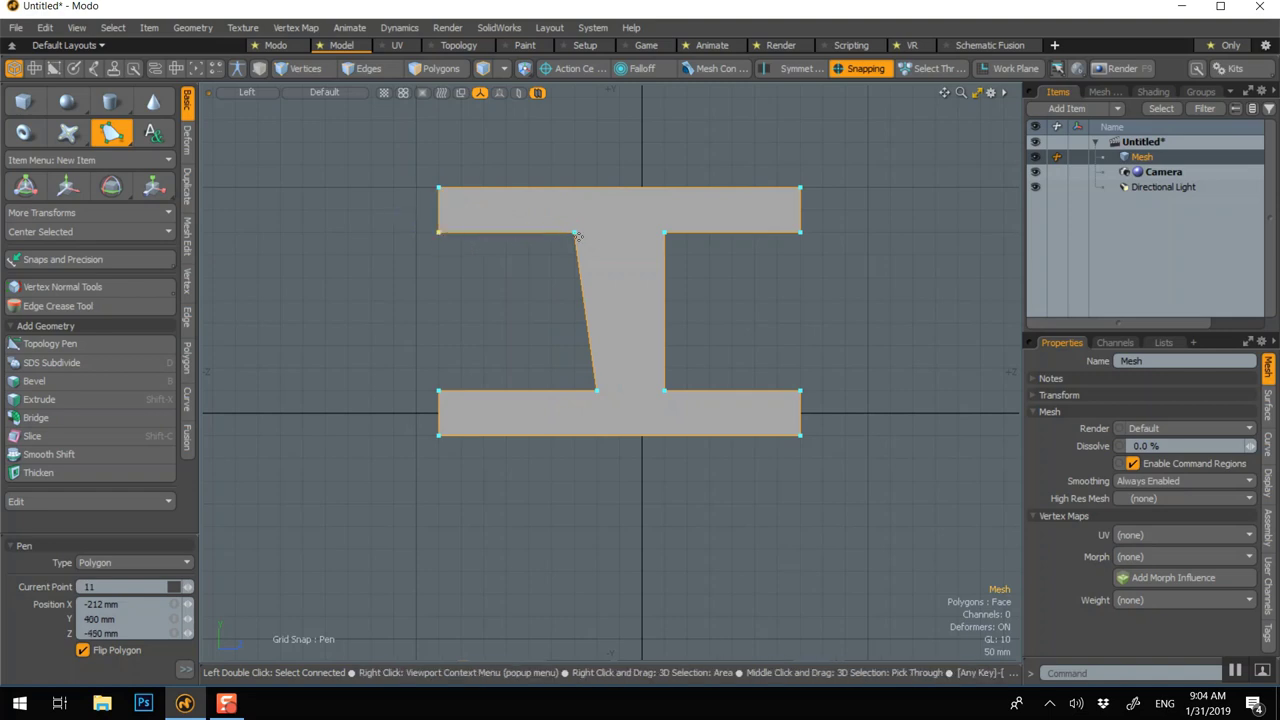
left_click_drag(574, 232, 596, 225)
key("space")
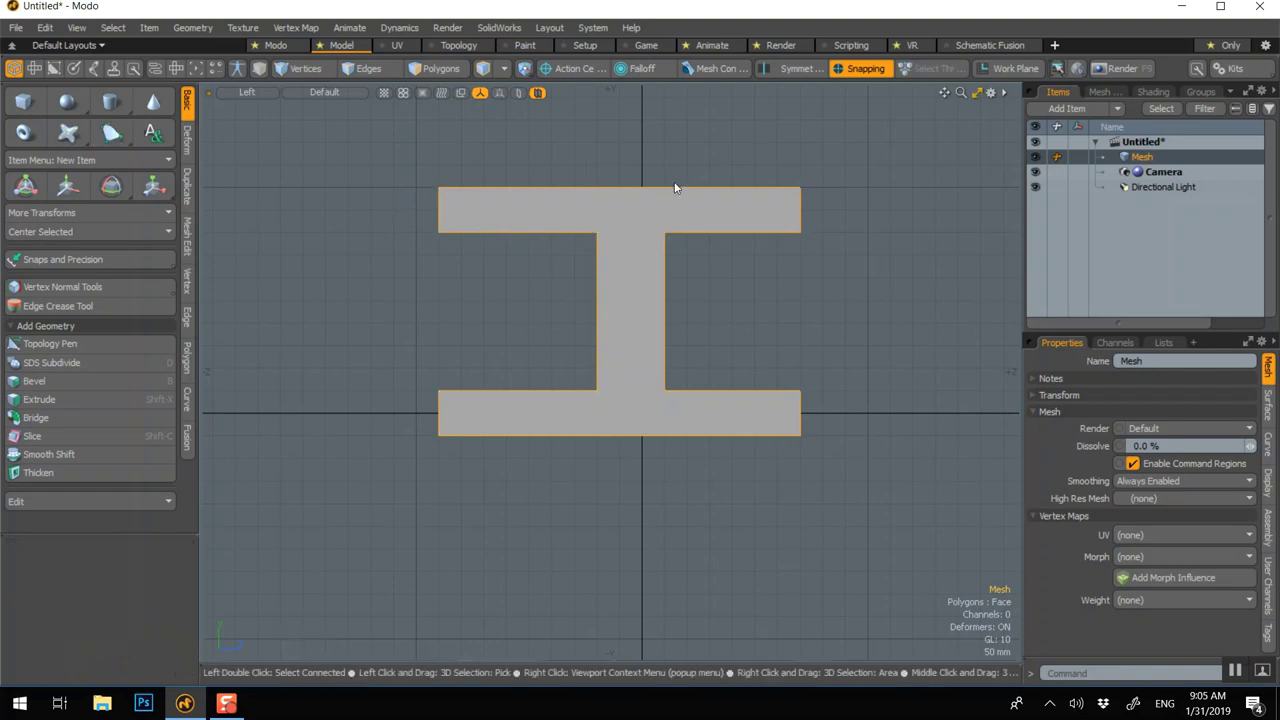
- In the Camera view, turn snapping off and thicken the I-shaped polygon along X into a solid beam
key("ctrl+space")
left_click(643, 160)
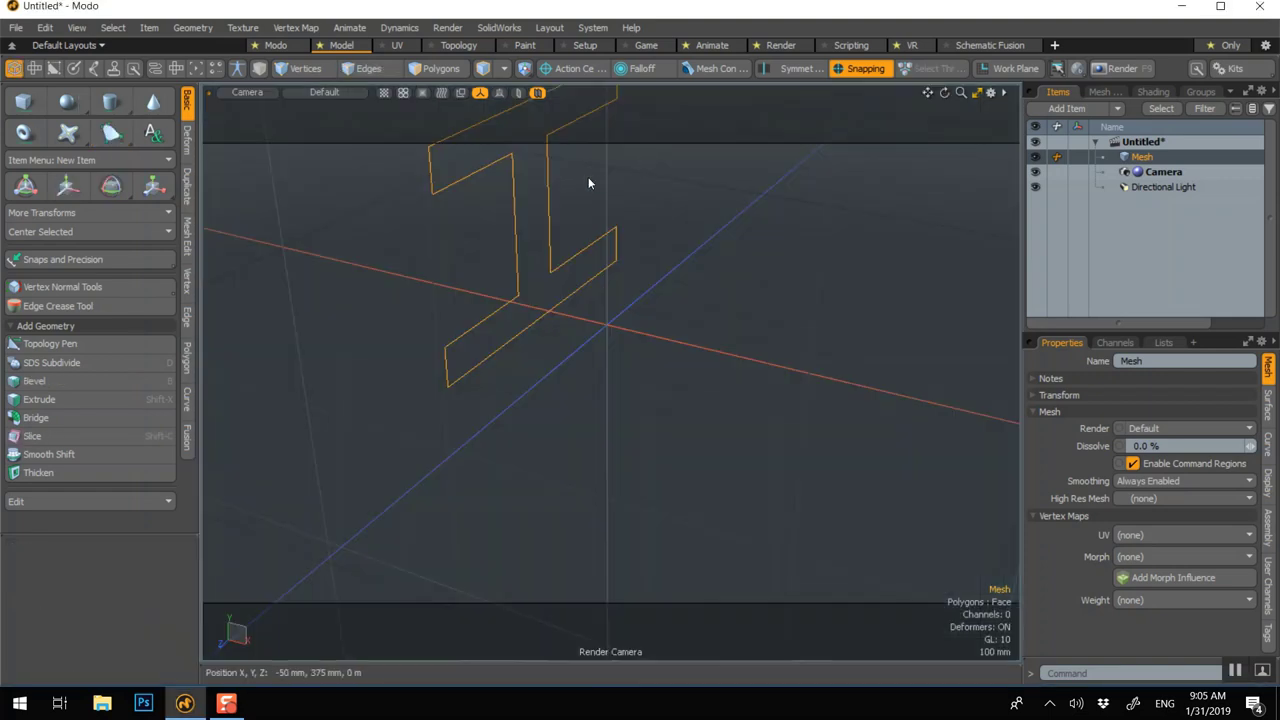
key("a")
left_click_drag(453, 265, 662, 270, "alt")
scroll(650, 270, "up", 2)
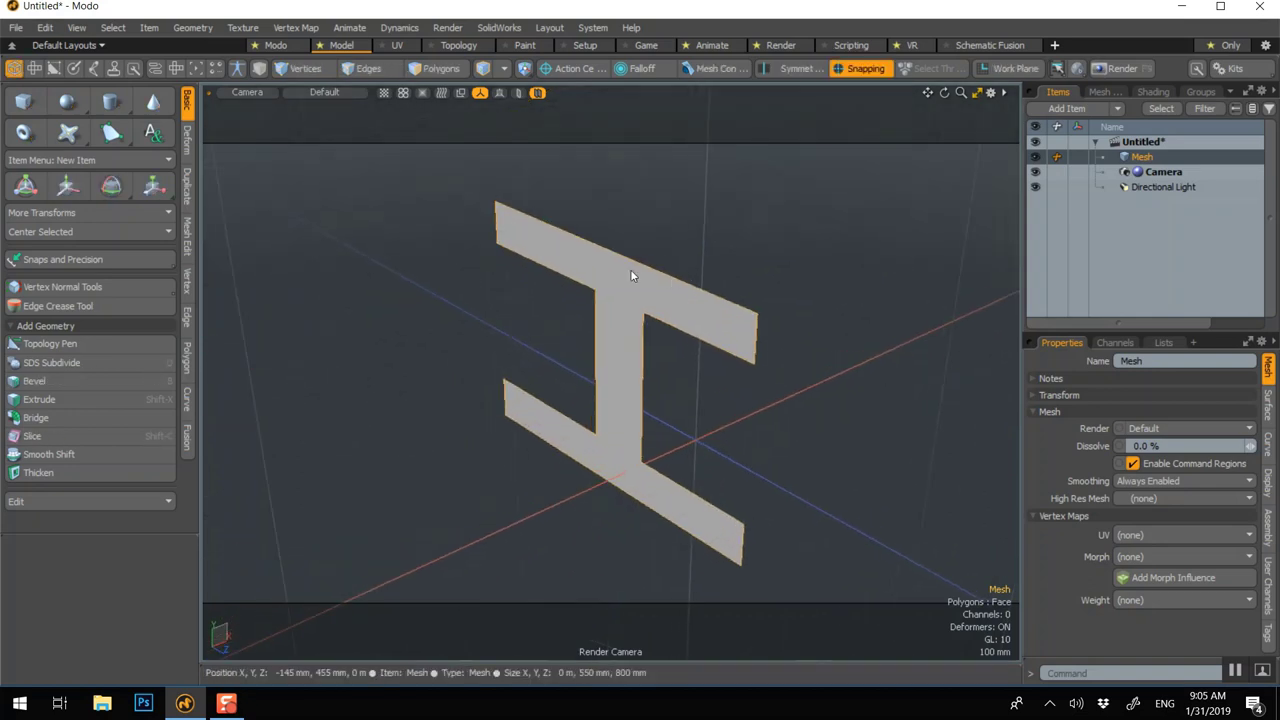
left_click(80, 473)
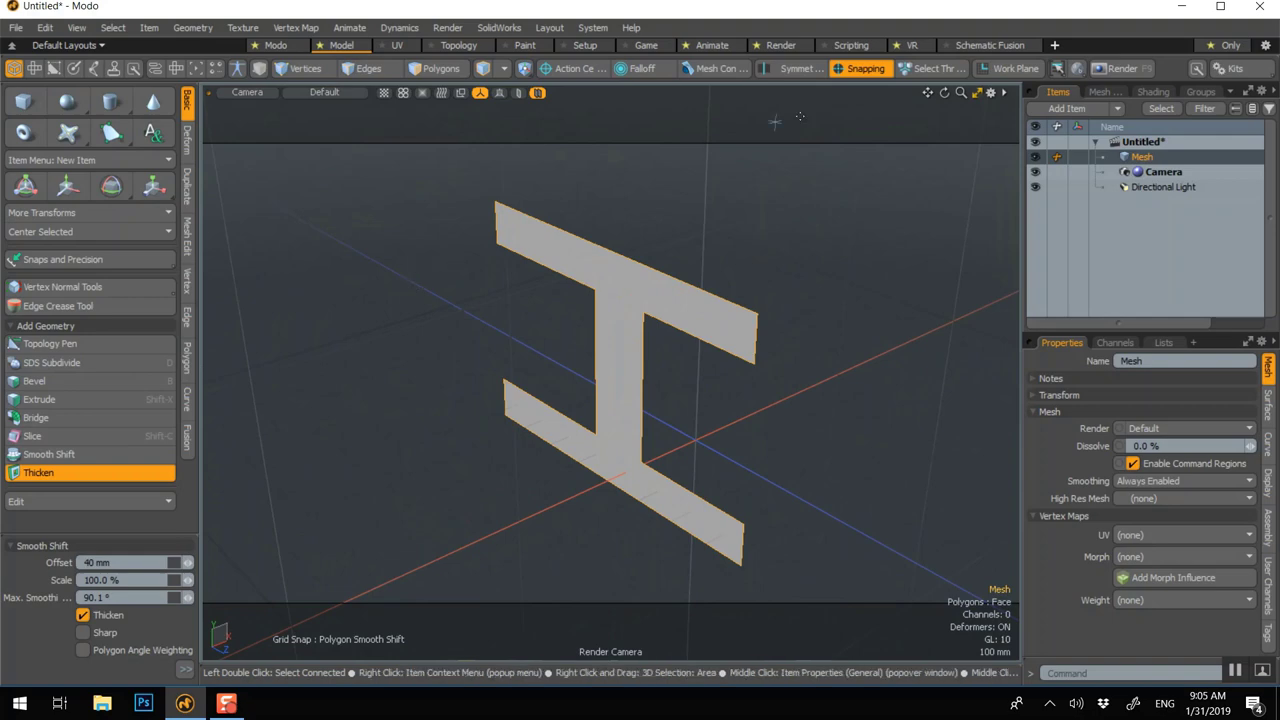
key("x")
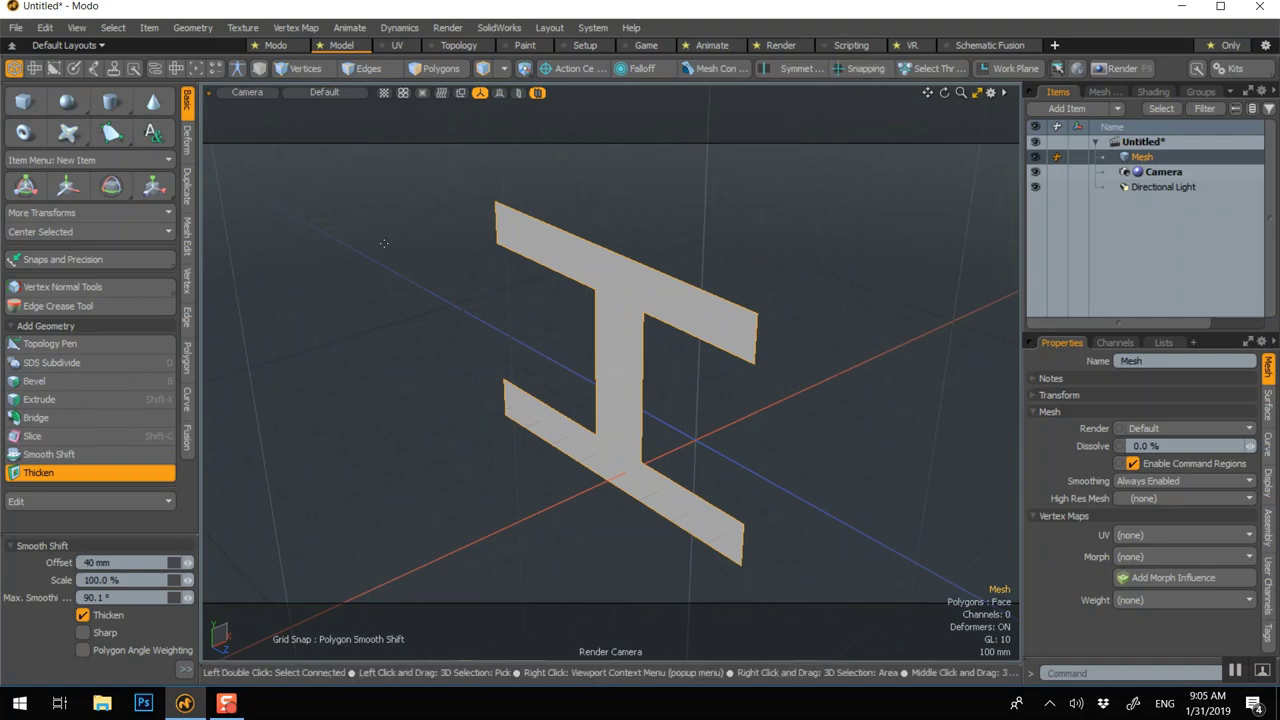
left_click(595, 258)
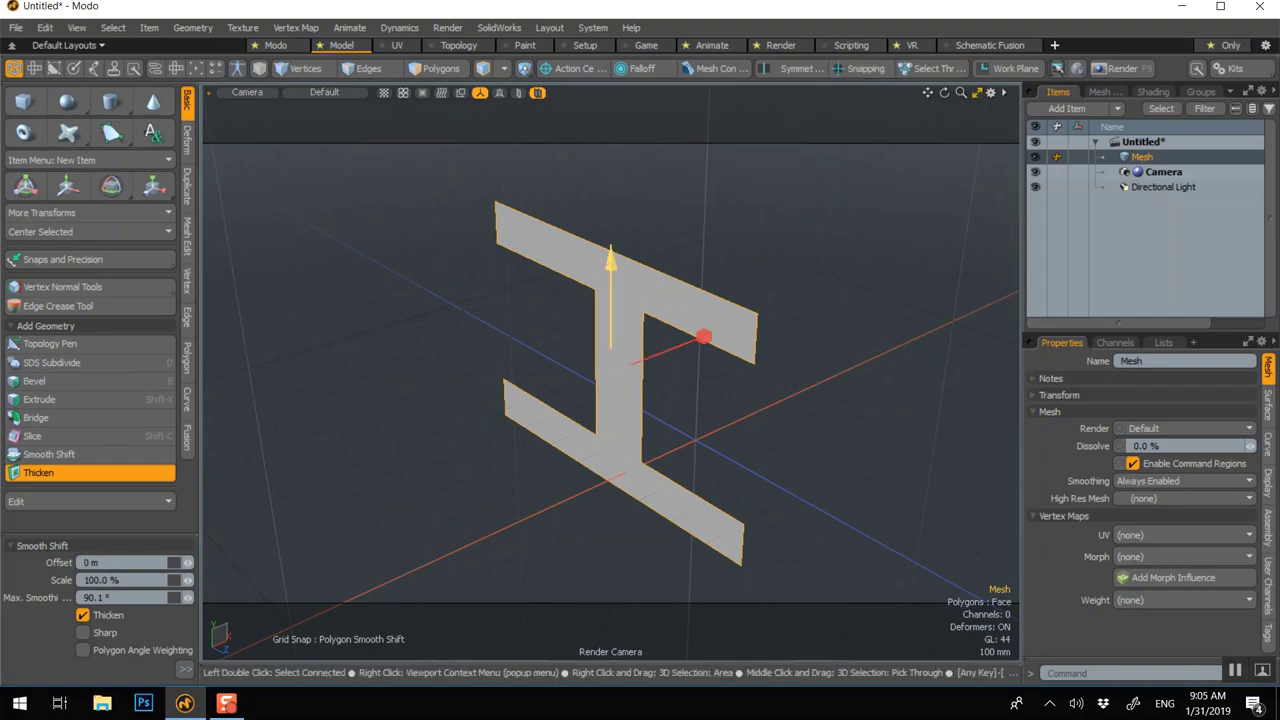
left_click_drag(607, 256, 612, 153)
key("space")
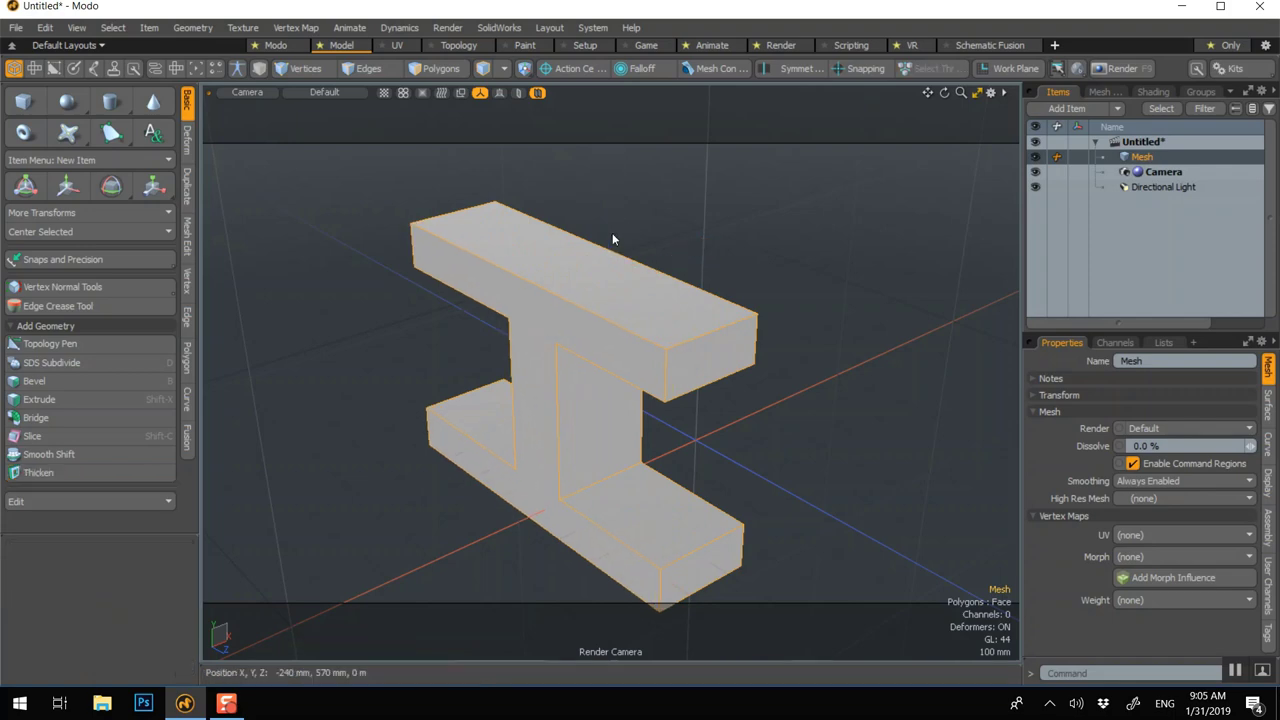
- Round all of the beam's edges with an Edge Bevel in Inset mode, using a small inset and round level 2
key("2")
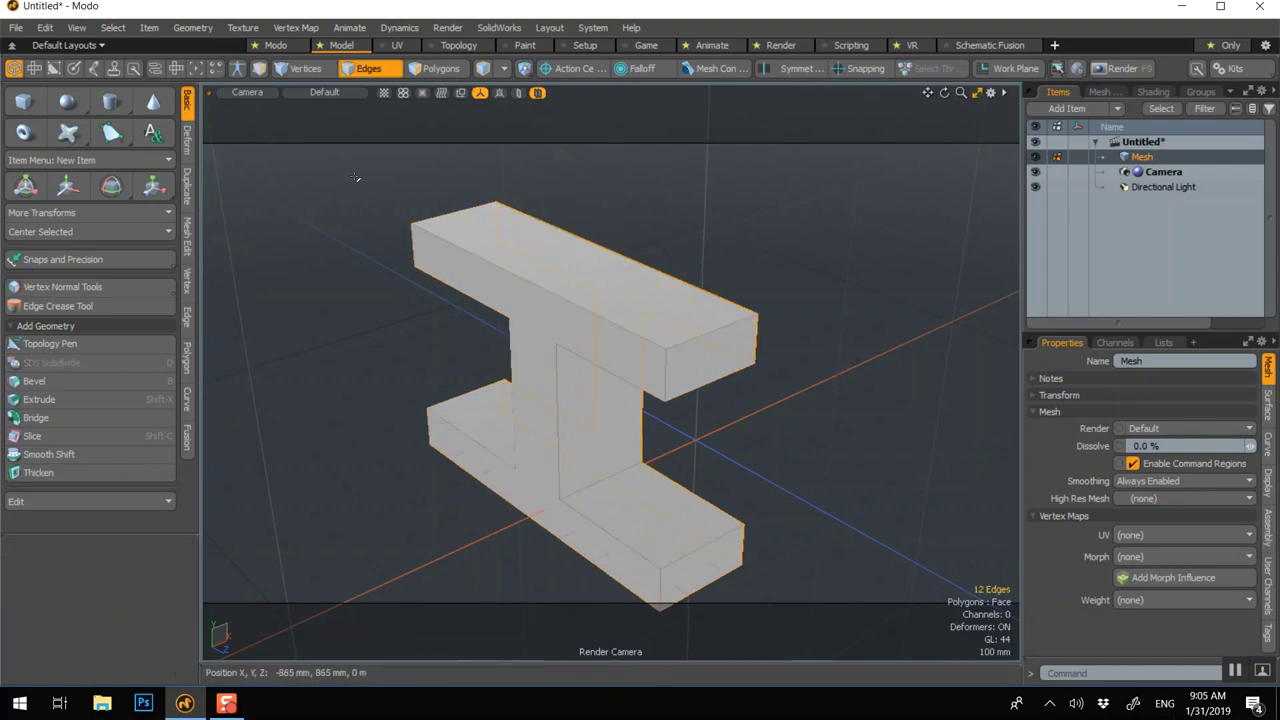
left_click(355, 177)
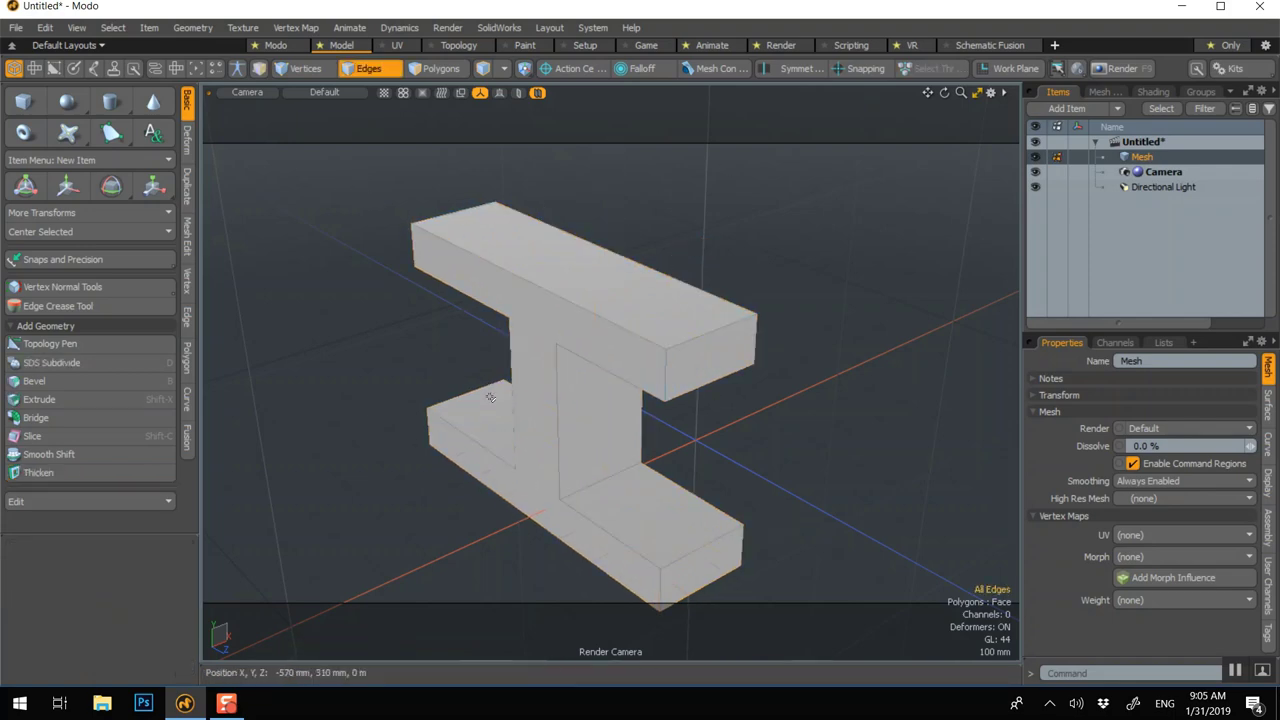
key("b")
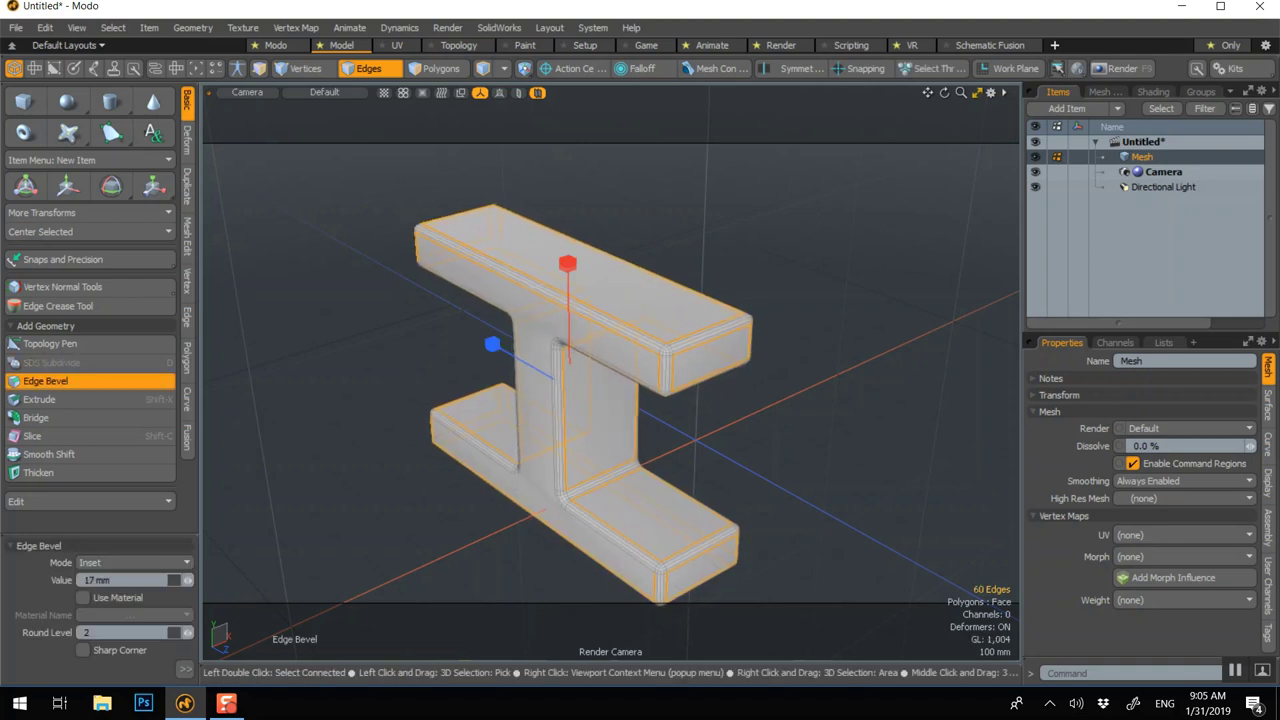
key("space")
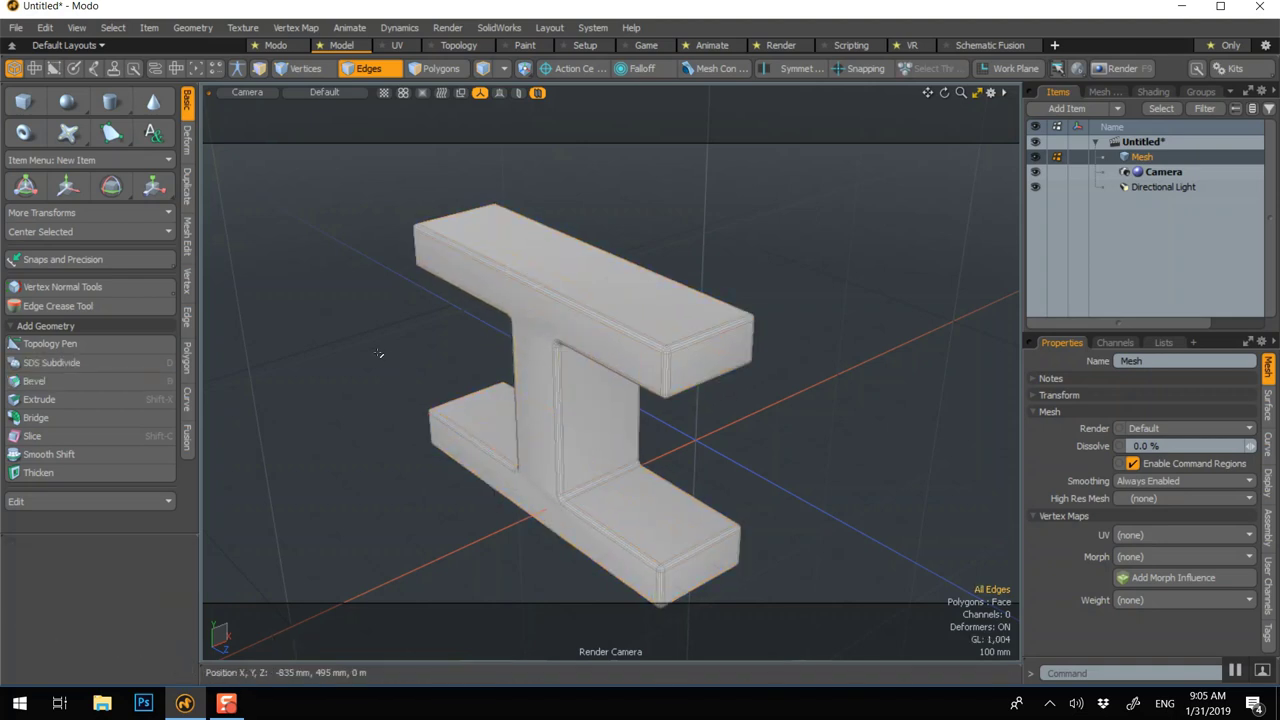
- Open a preview render of the whole beveled beam from the camera view
left_click_drag(382, 356, 397, 368, "alt")
scroll(397, 367, "down", 1)
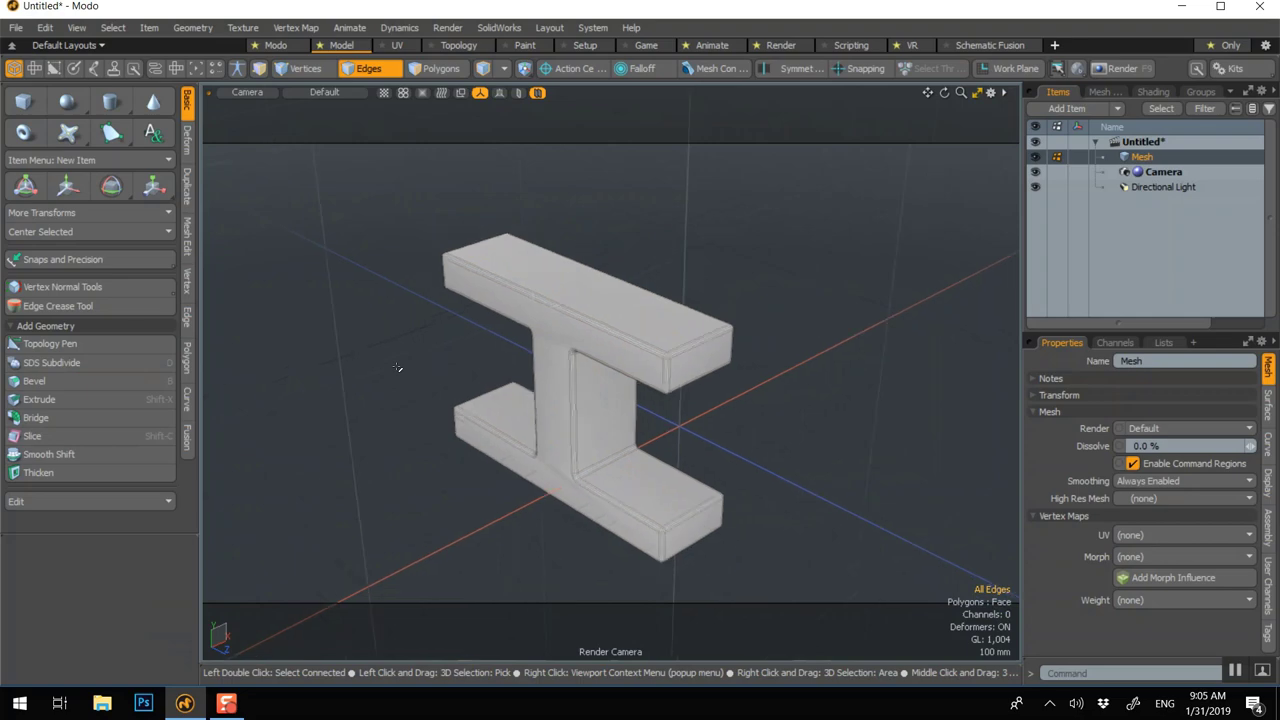
key("F9")
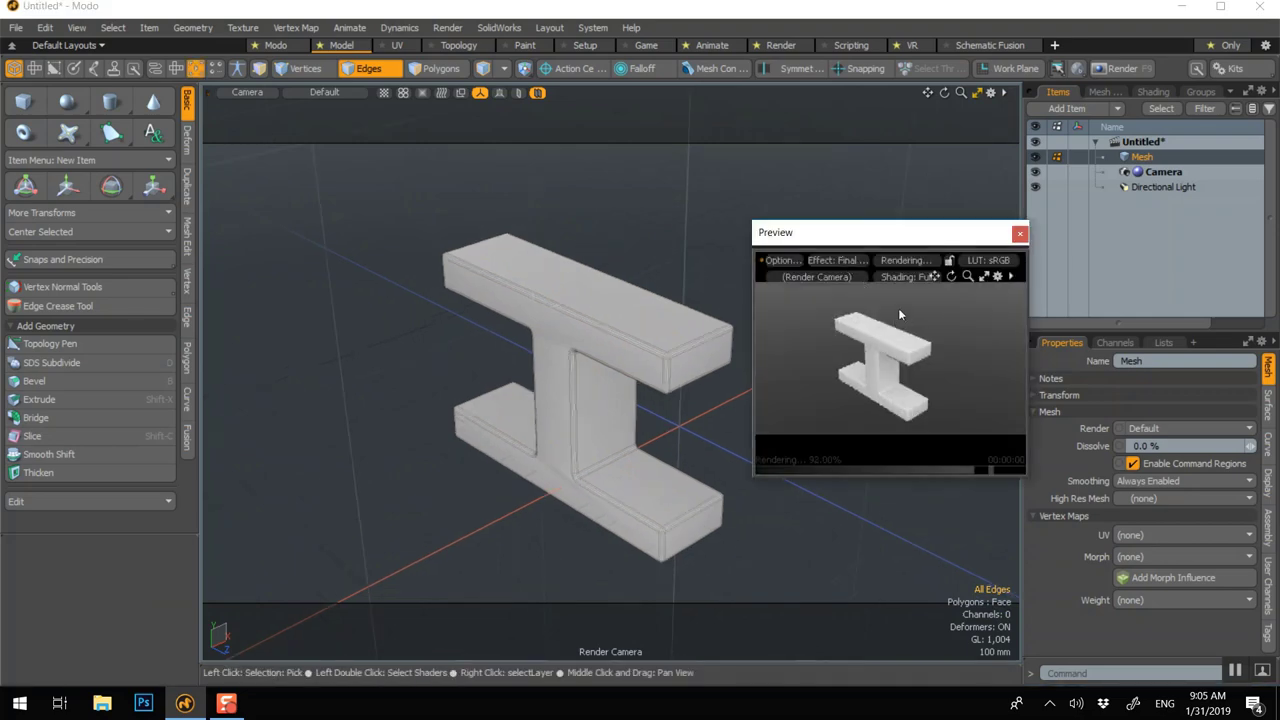
- Close the preview render and delete the beveled beam mesh from the scene
left_click_drag(461, 357, 500, 357, "alt")
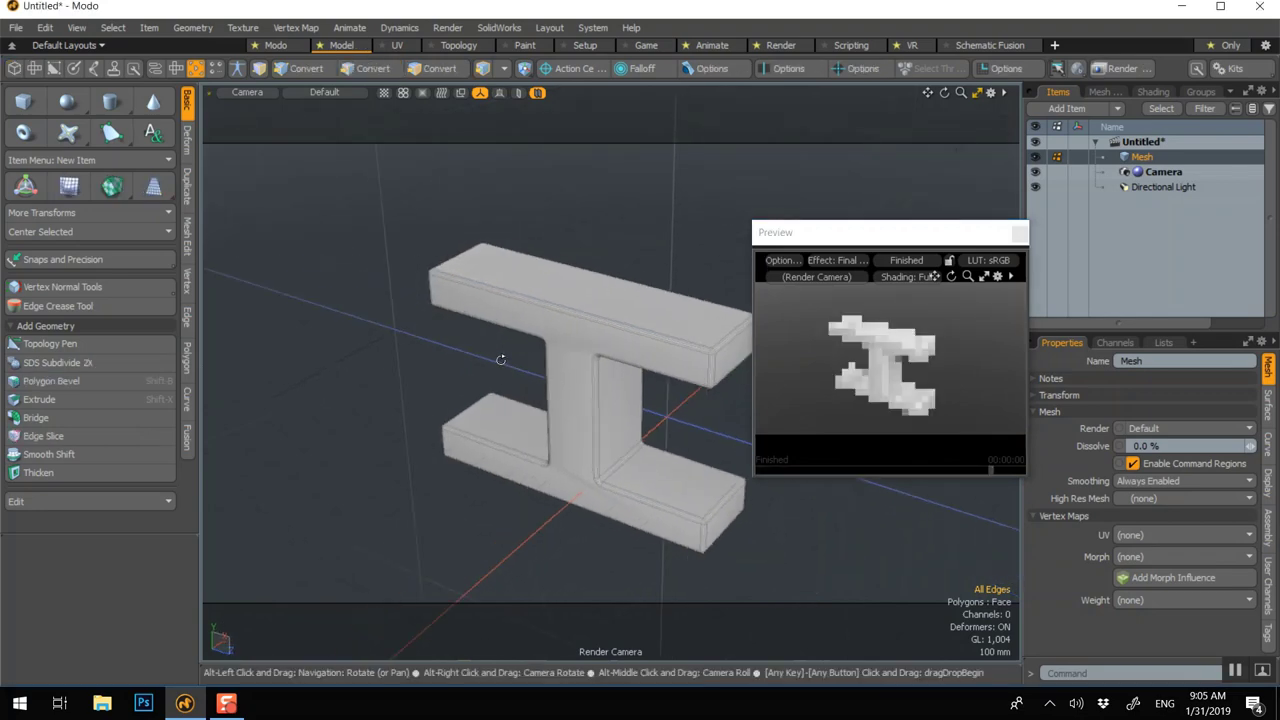
left_click(1019, 233)
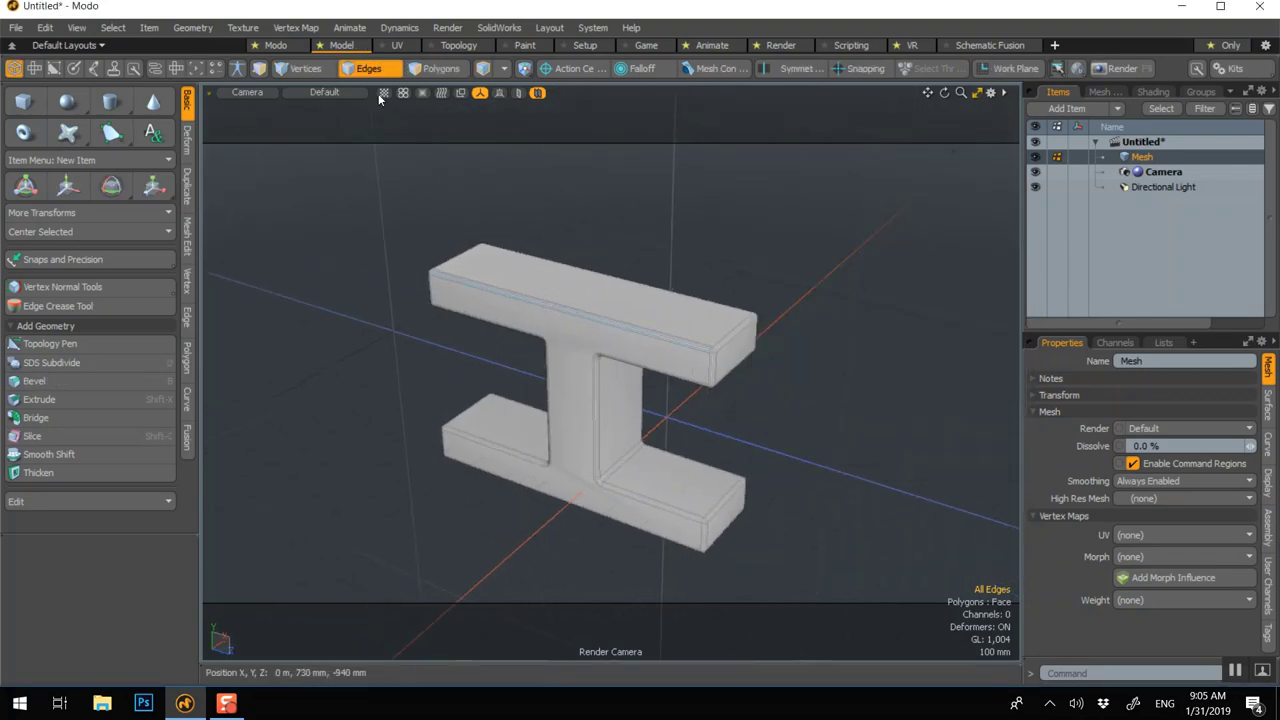
left_click(371, 69)
key("Delete")
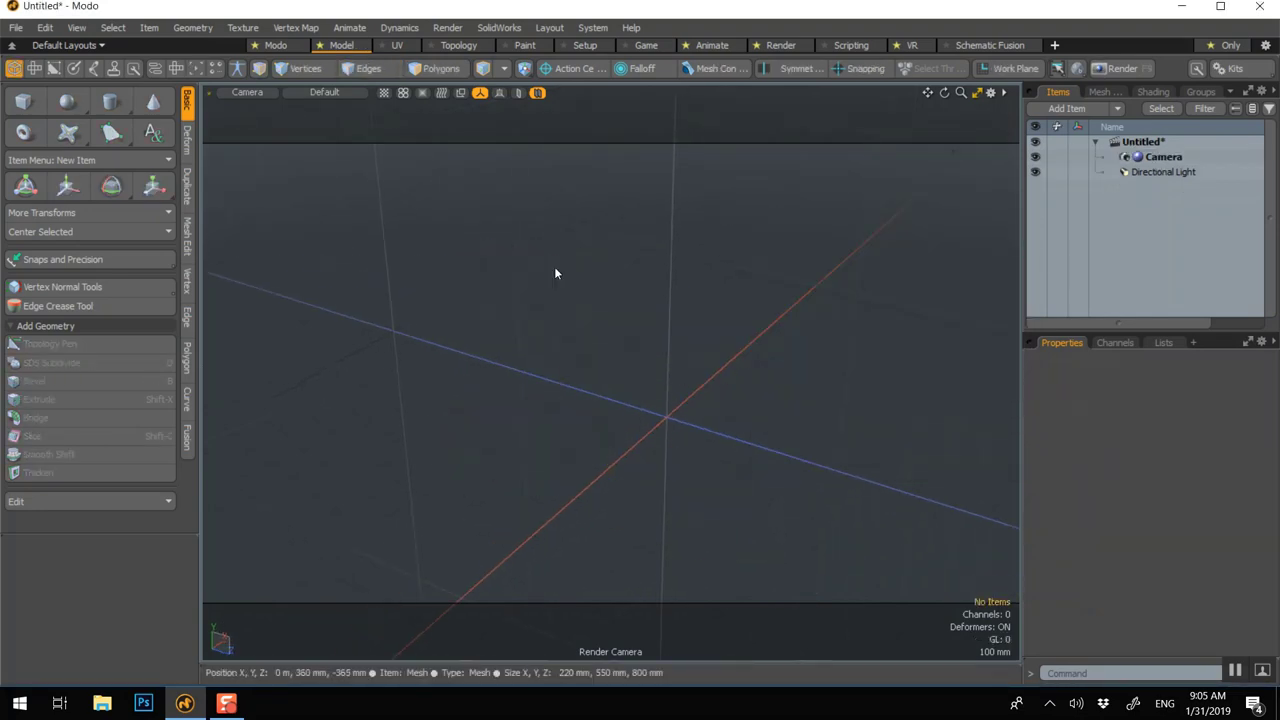
- Add a 1 m cube primitive to the emptied scene in the enlarged Camera view
left_click(977, 93)
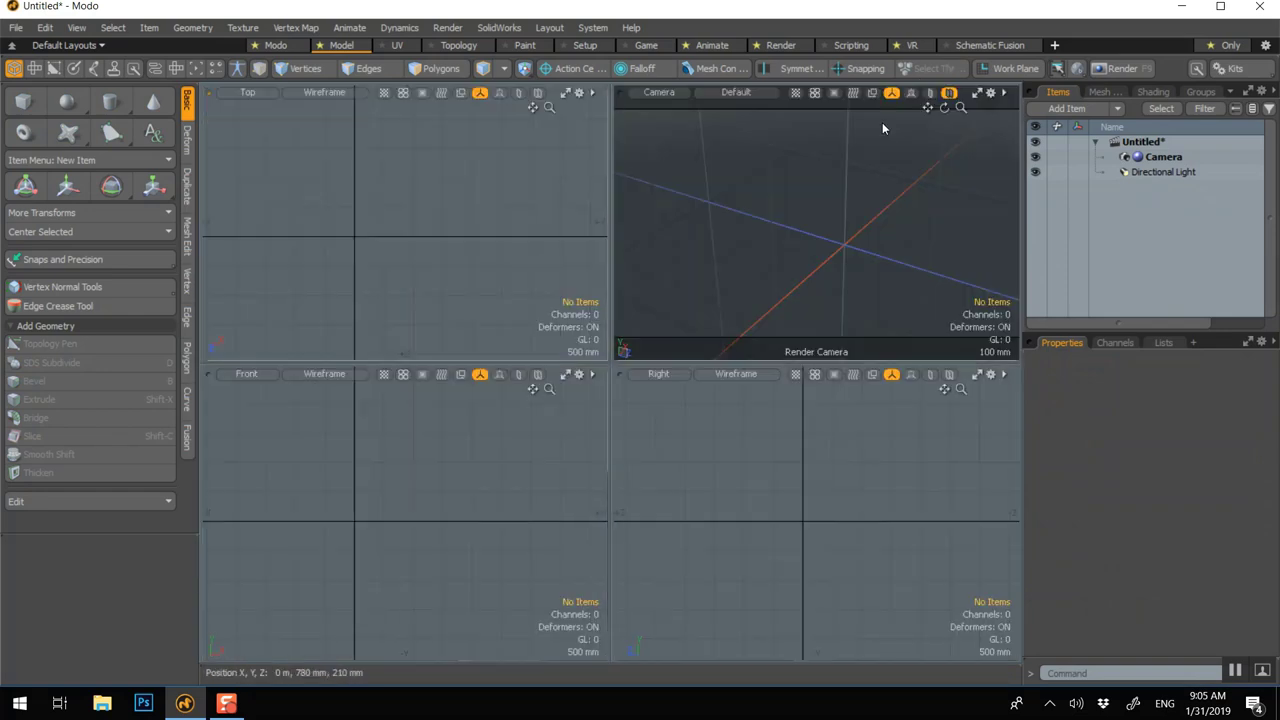
left_click(977, 93)
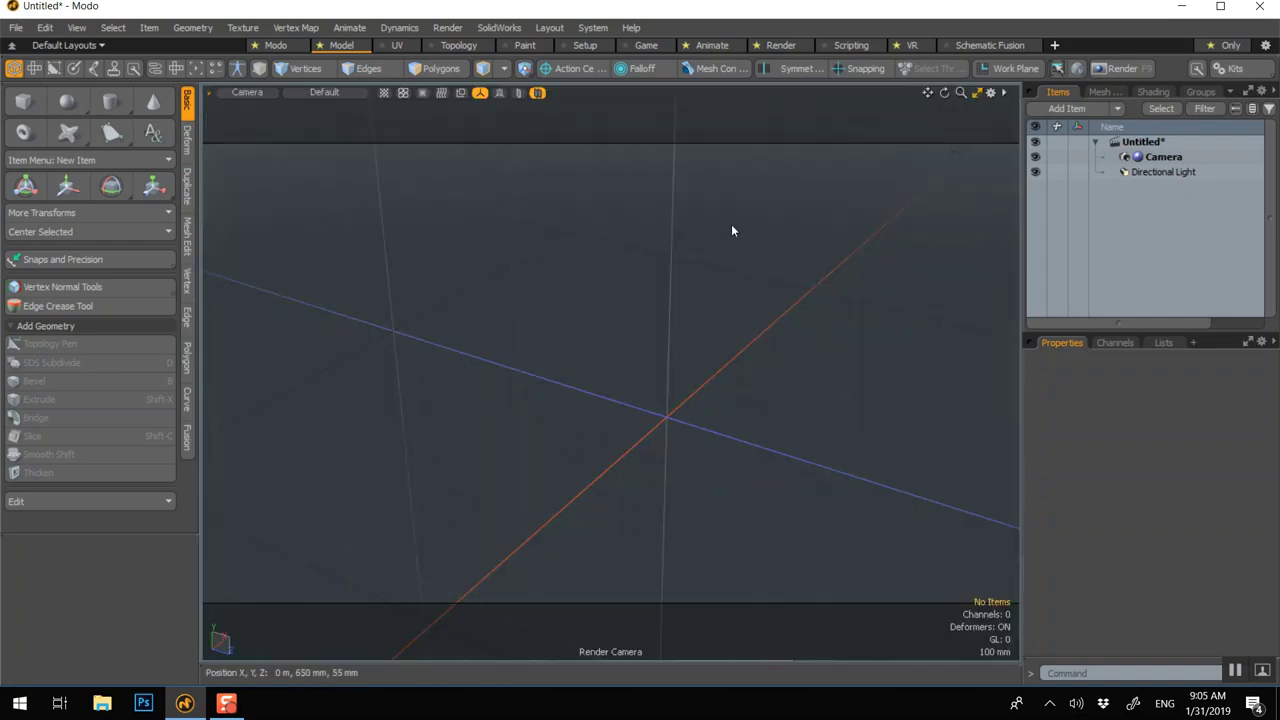
right_click(648, 319)
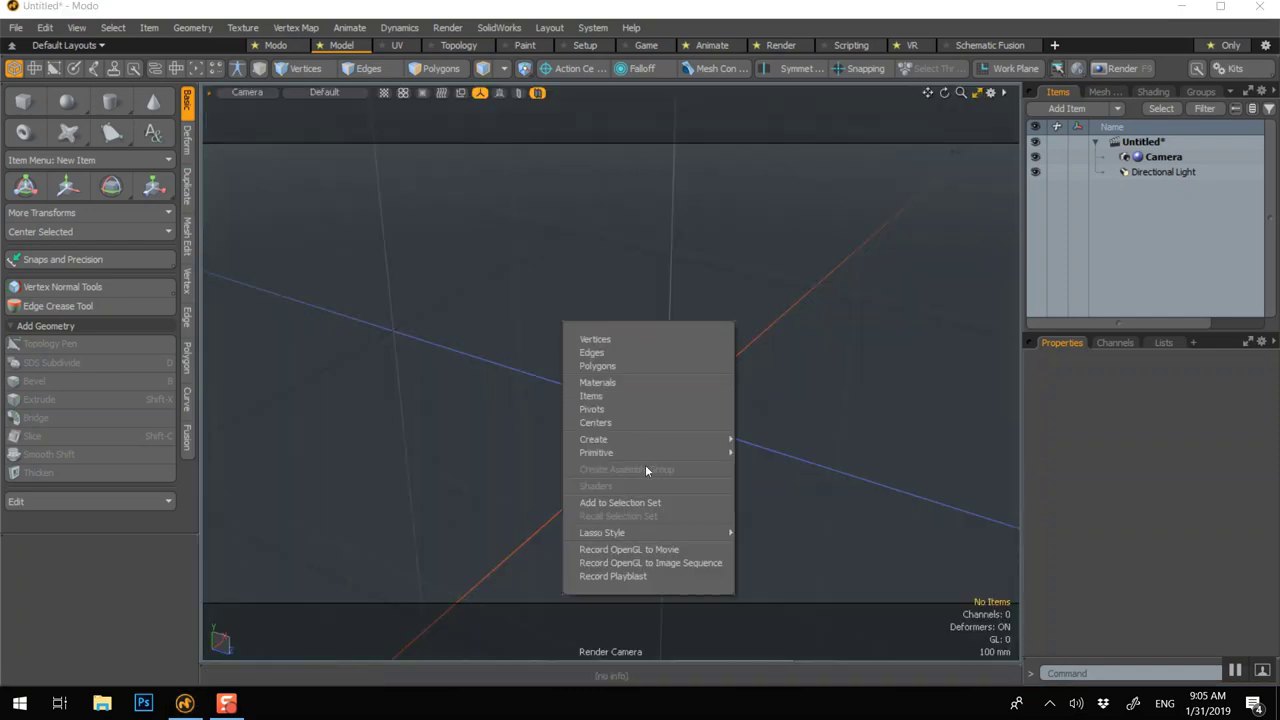
mouse_move(646, 451)
left_click(760, 452)
scroll(794, 414, "down", 1)
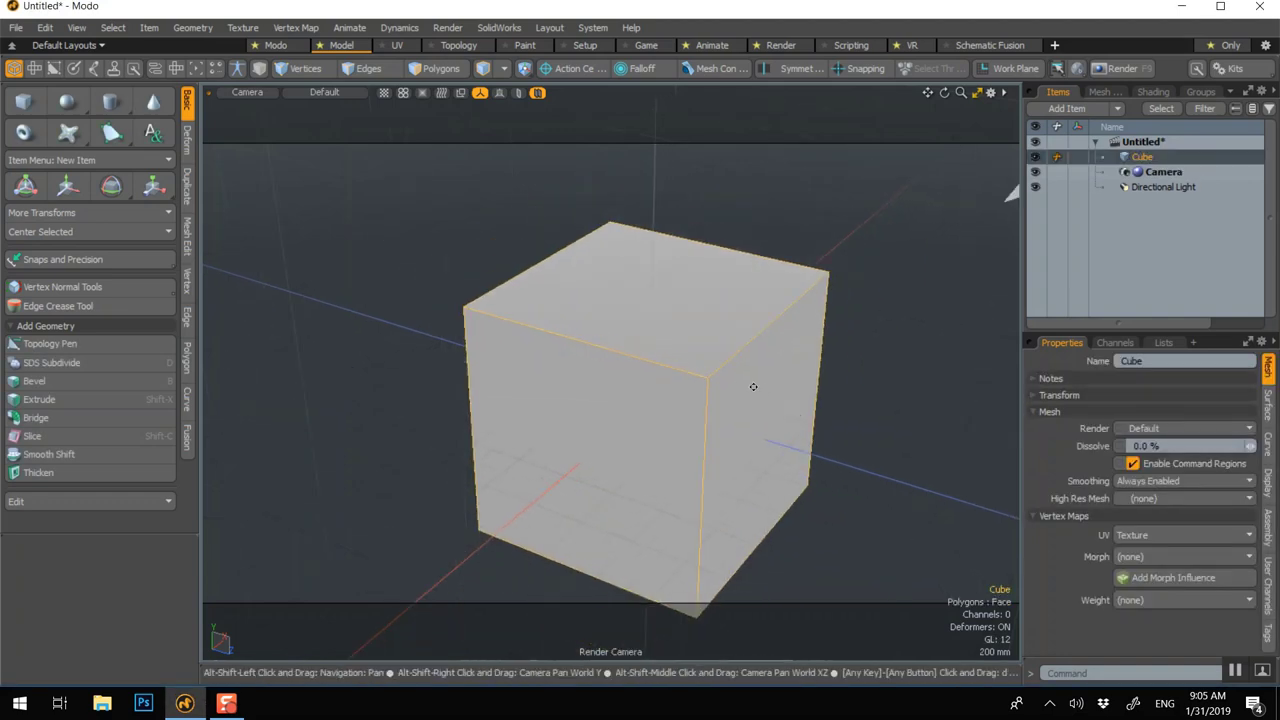
left_click_drag(743, 380, 694, 363, "alt+shift")
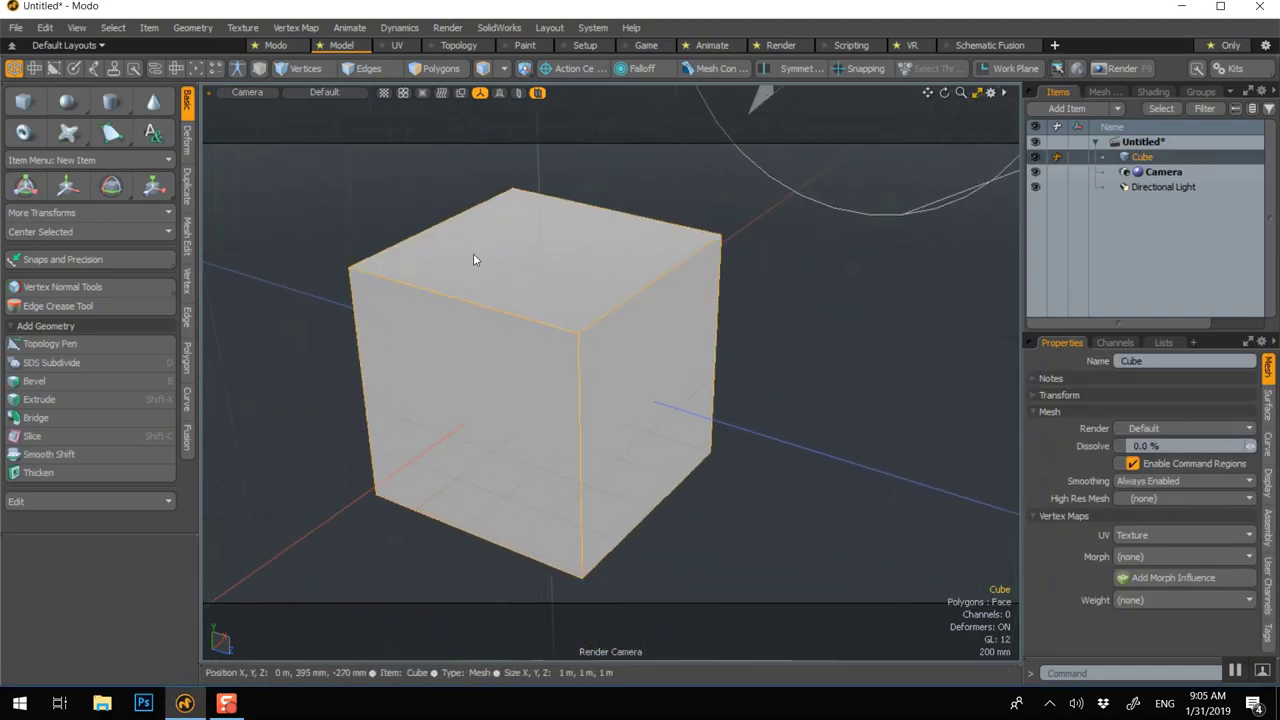
- Use Add Loop with Both Sides enabled to cut two symmetric edge loops across the cube's top and front, at about 20% from each side
left_click(370, 69)
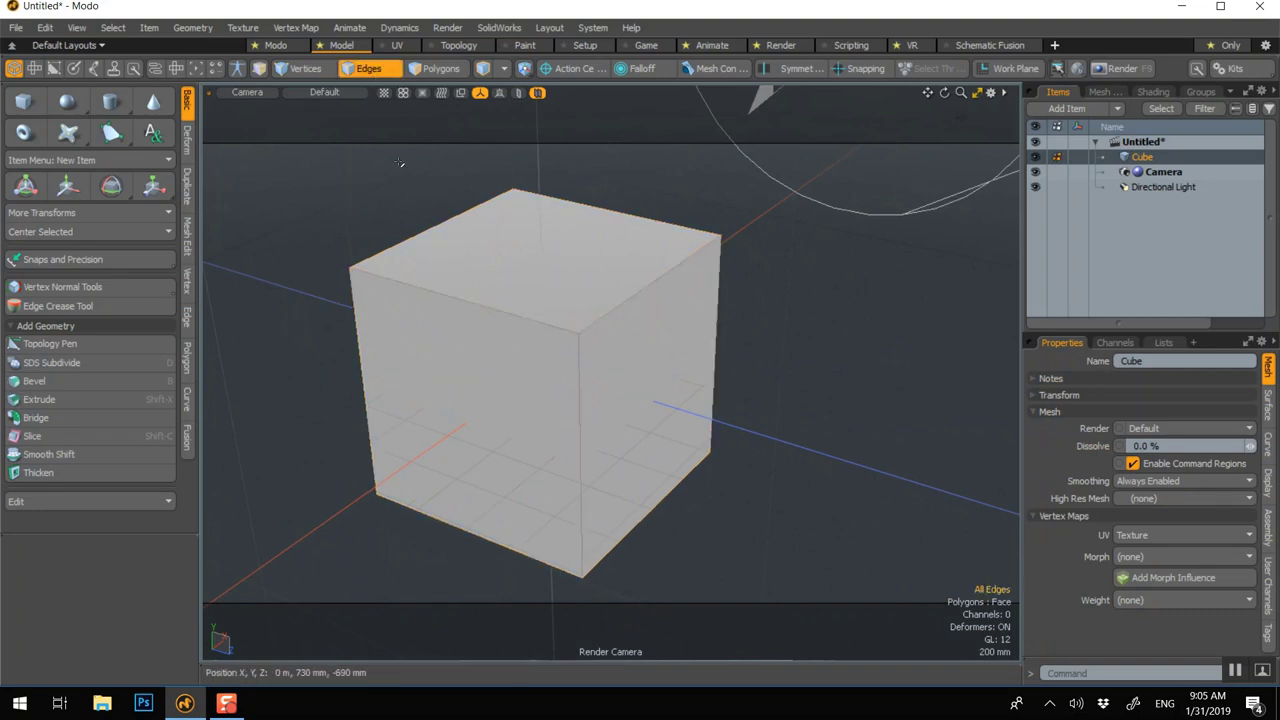
left_click(187, 316)
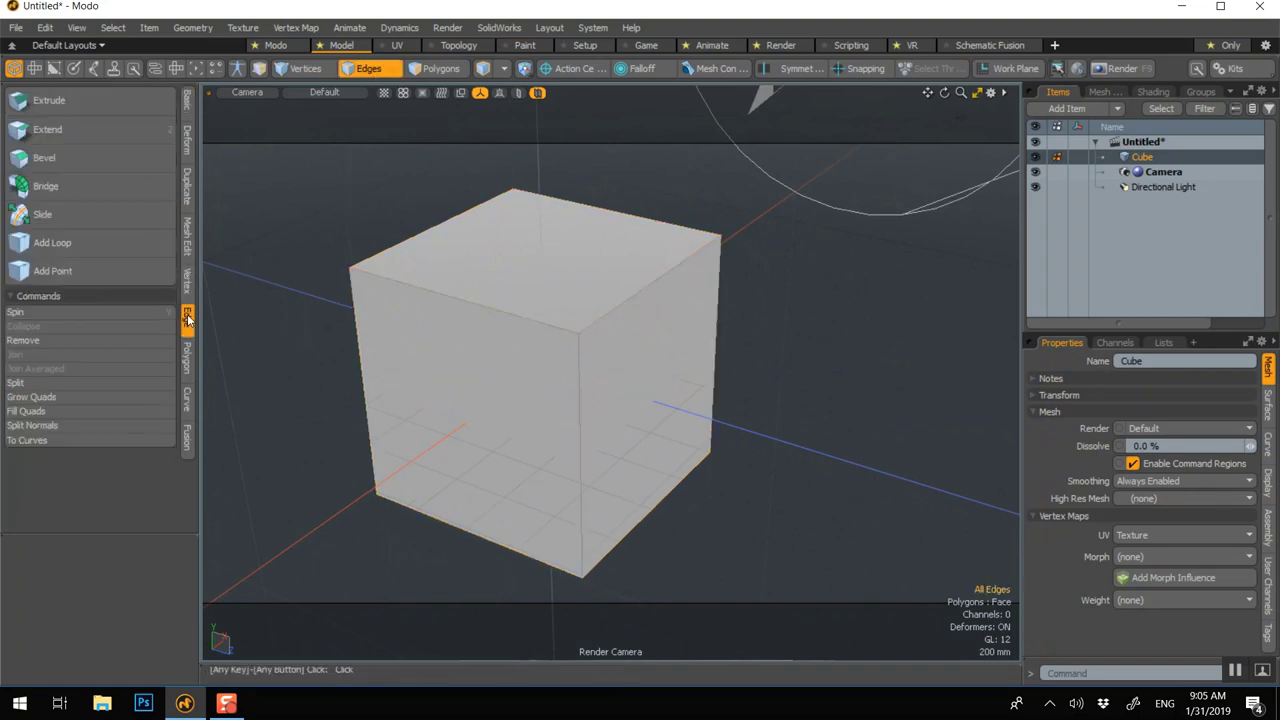
left_click(106, 243)
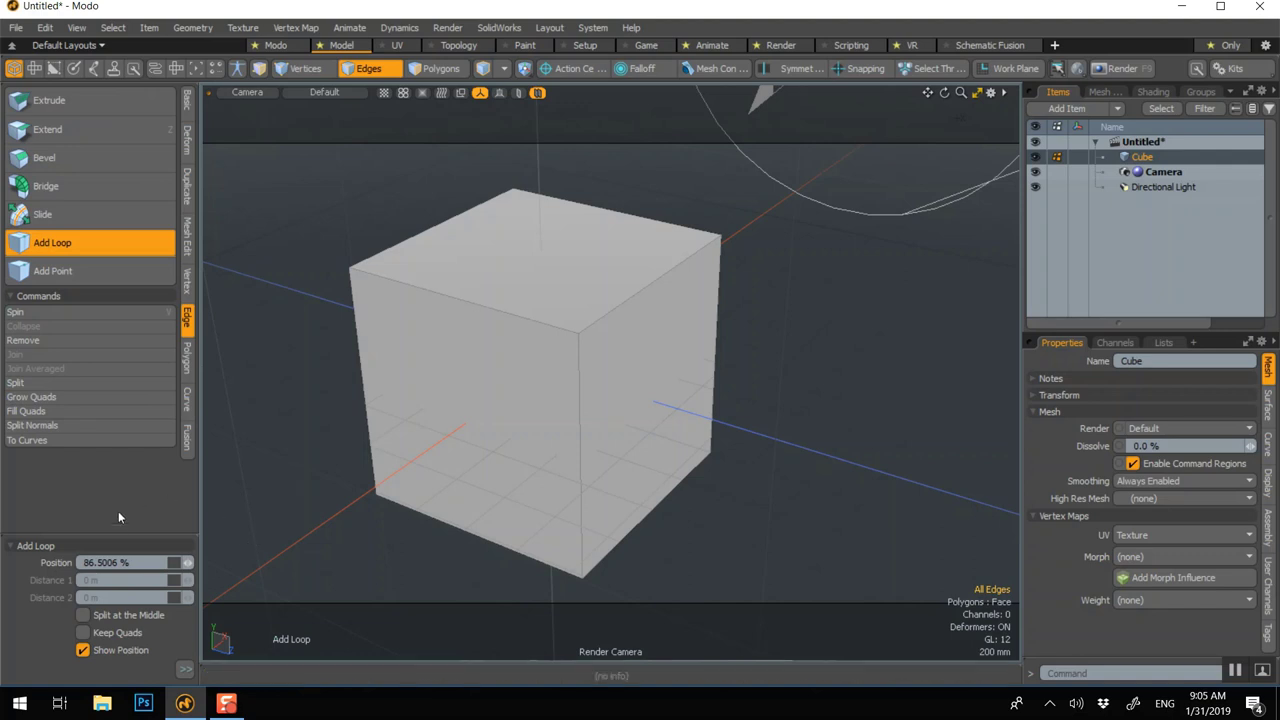
left_click_drag(121, 539, 121, 440)
left_click(84, 623)
left_click(422, 288)
left_click_drag(407, 284, 390, 279)
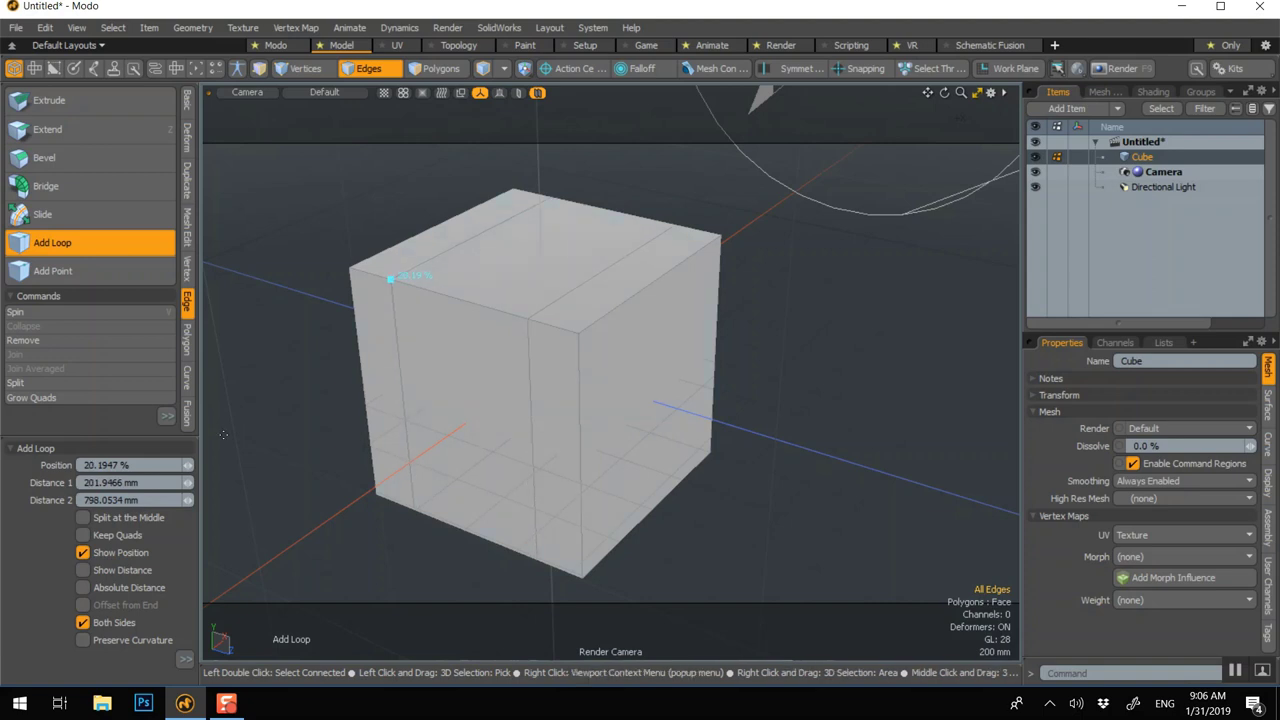
key("q")
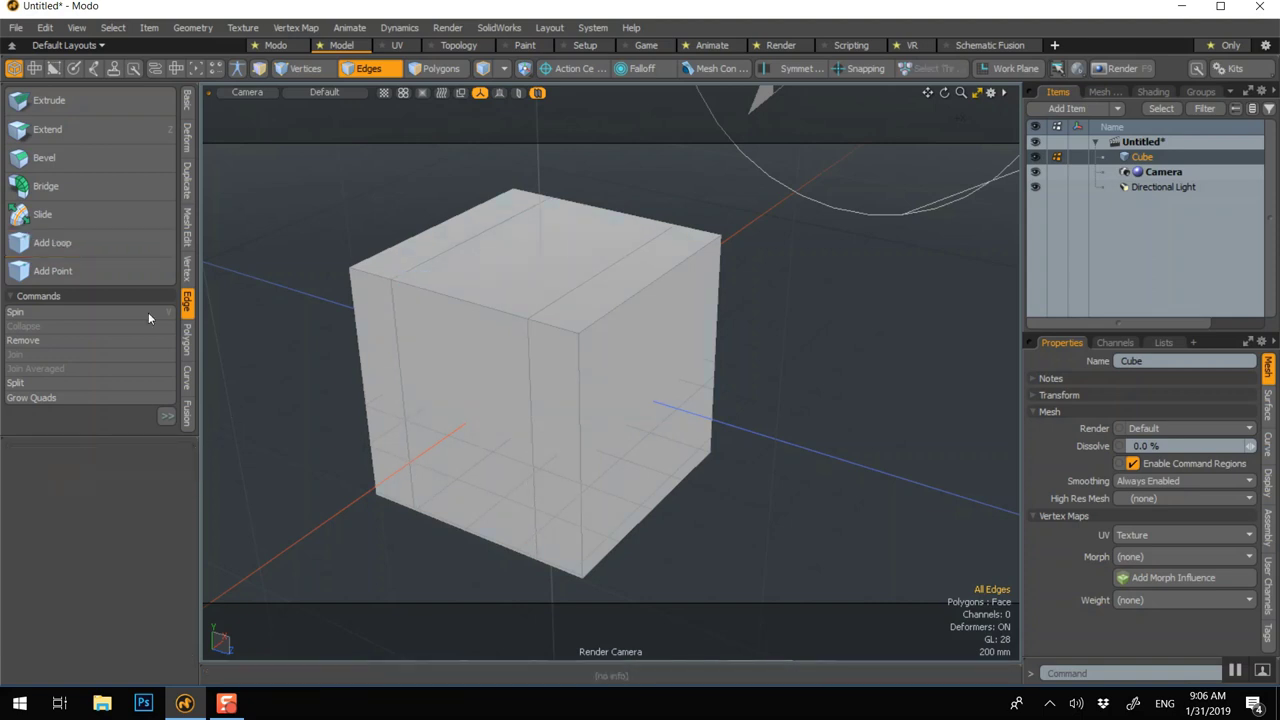
- With Both Sides off, add a horizontal edge loop about 21% above the cube's base and a vertical loop near its back face
left_click(56, 247)
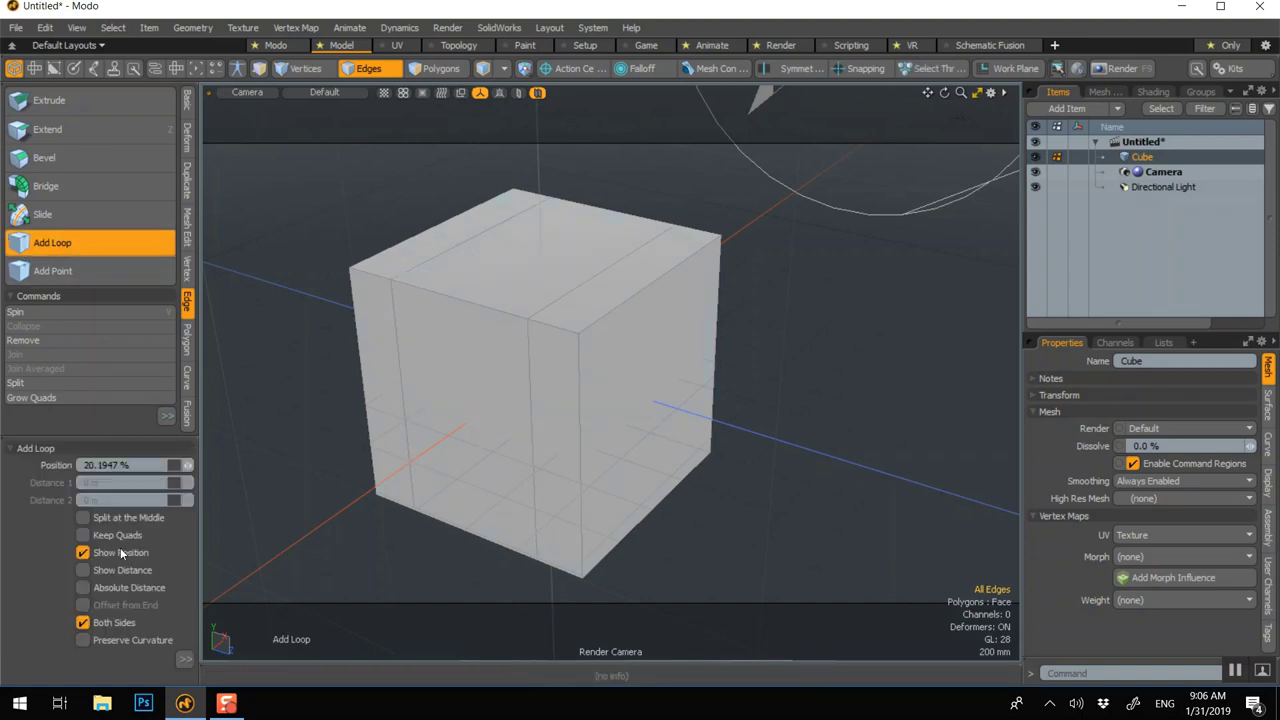
left_click(140, 623)
key("shift")
left_click(410, 472, "shift")
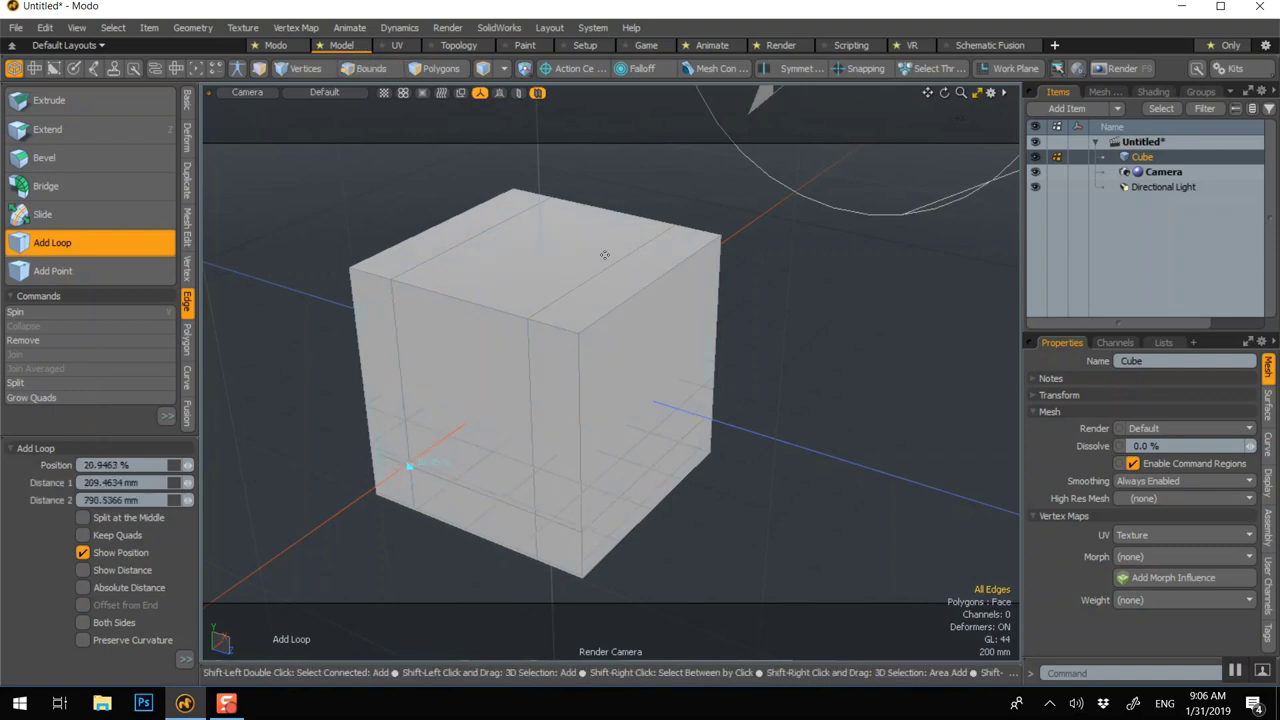
left_click_drag(635, 248, 647, 242)
key("2")
key("space")
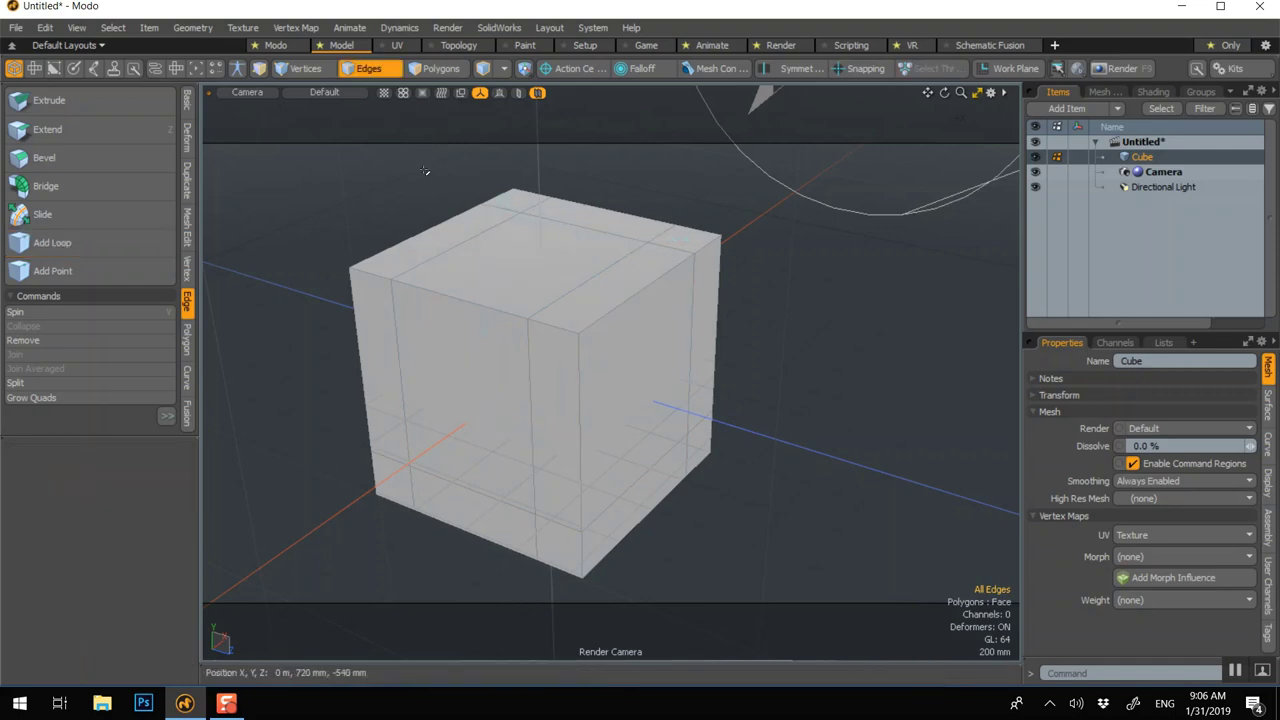
- Delete the cube's central top and front polygons, and extend the opening's two inner top edges by -775 mm in Y to form inner walls
key("3")
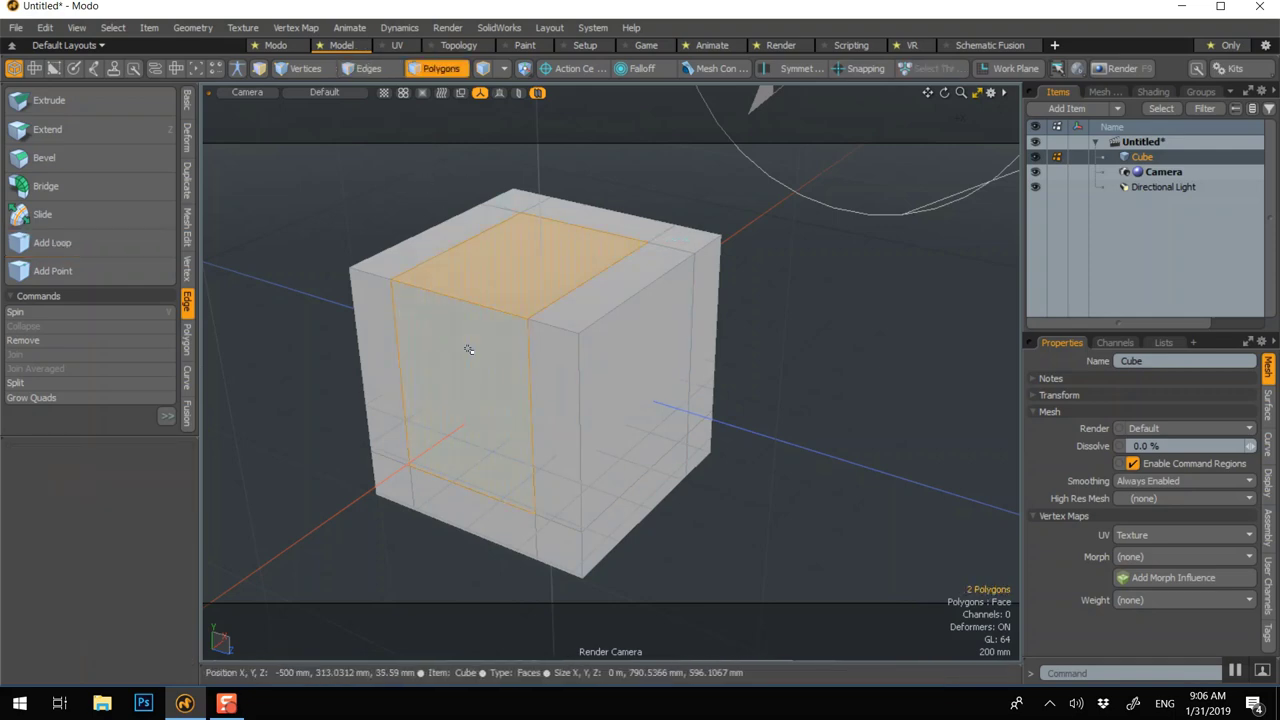
key("Delete")
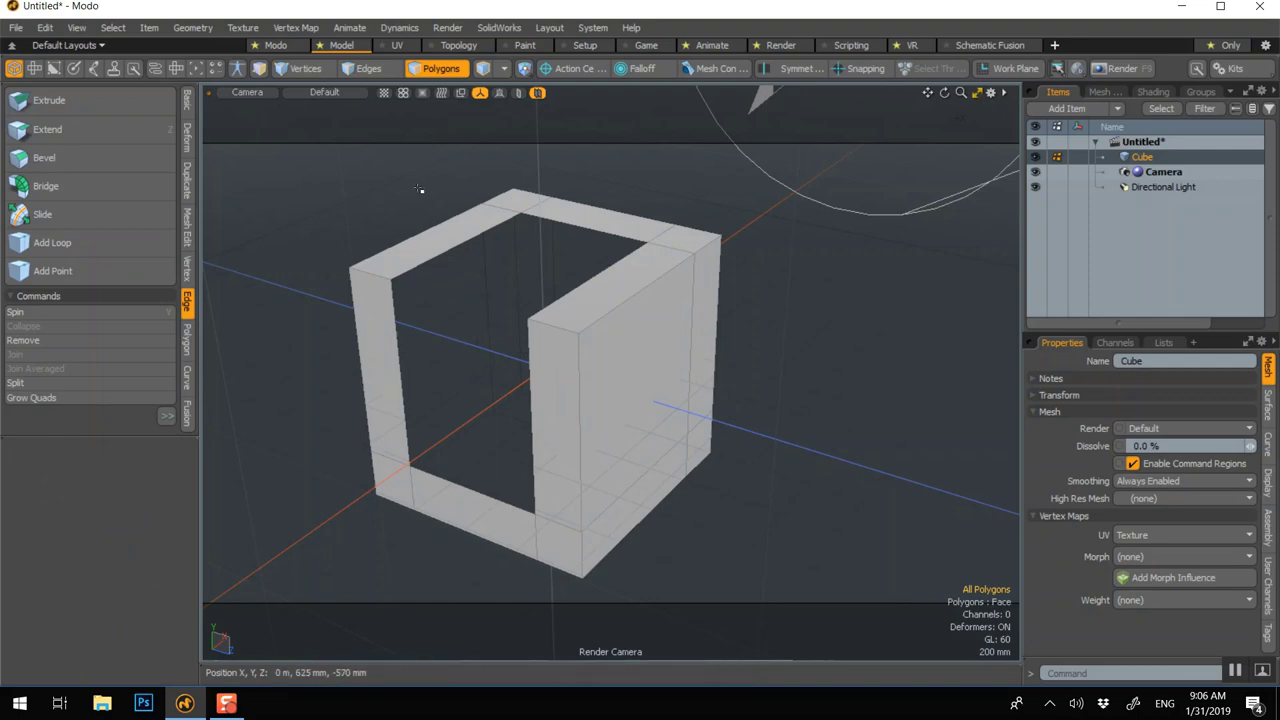
key("2")
left_click(449, 246)
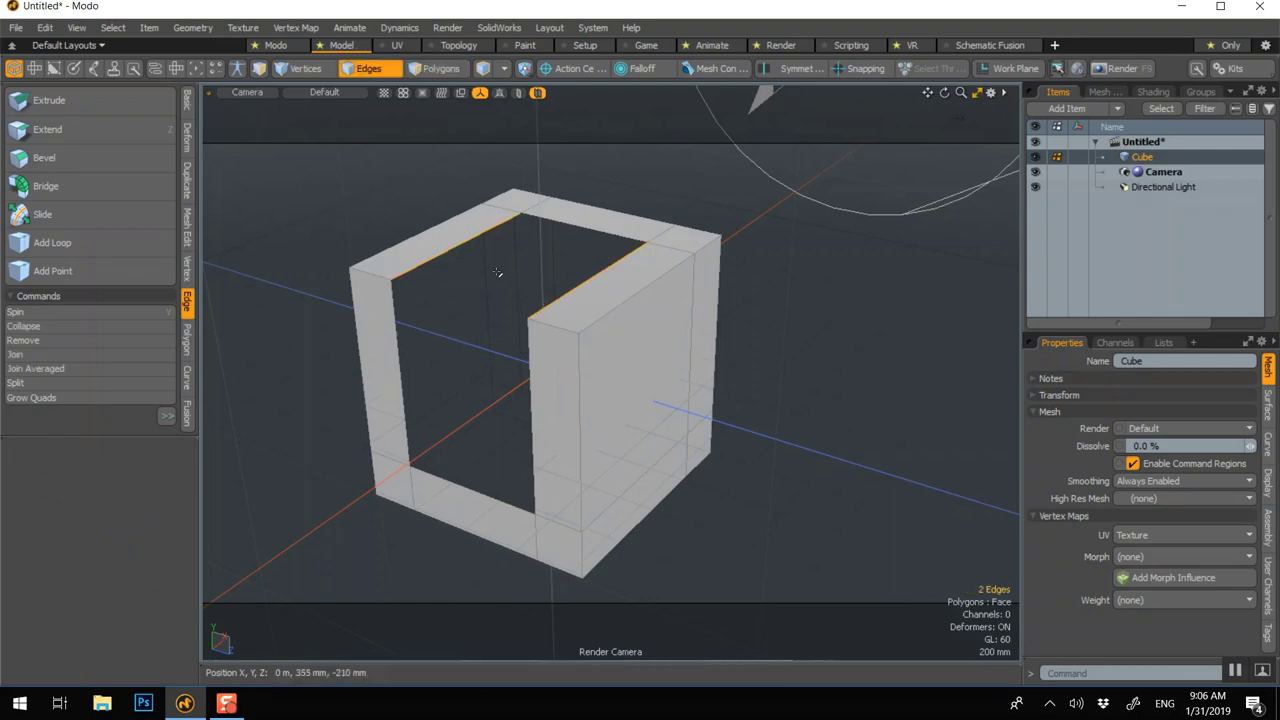
key("z")
left_click(367, 194)
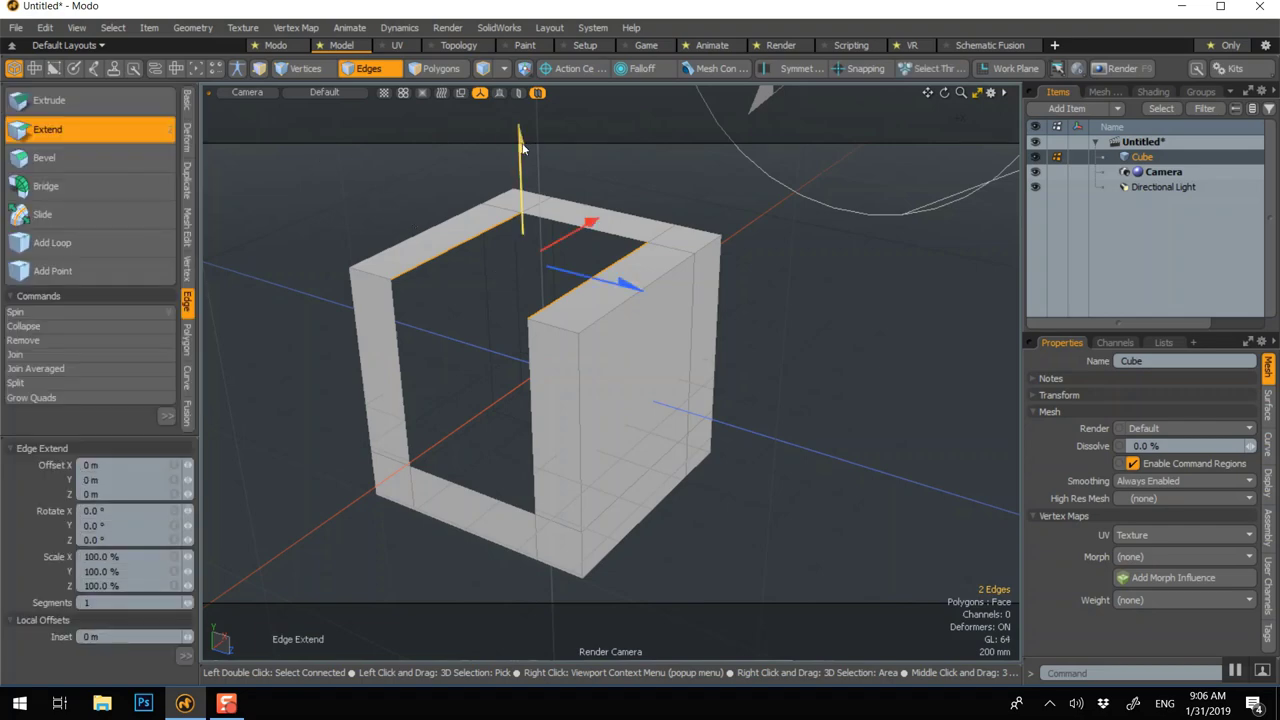
left_click_drag(521, 147, 527, 344)
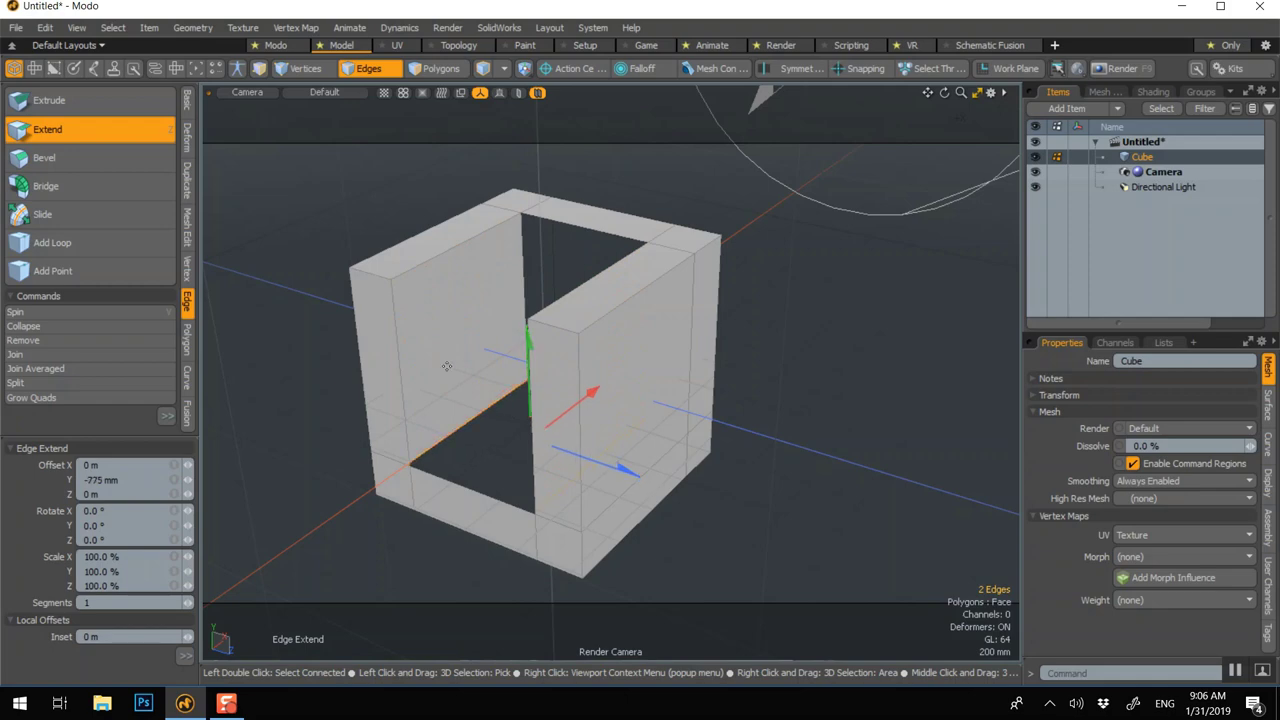
key("space")
left_click(323, 438)
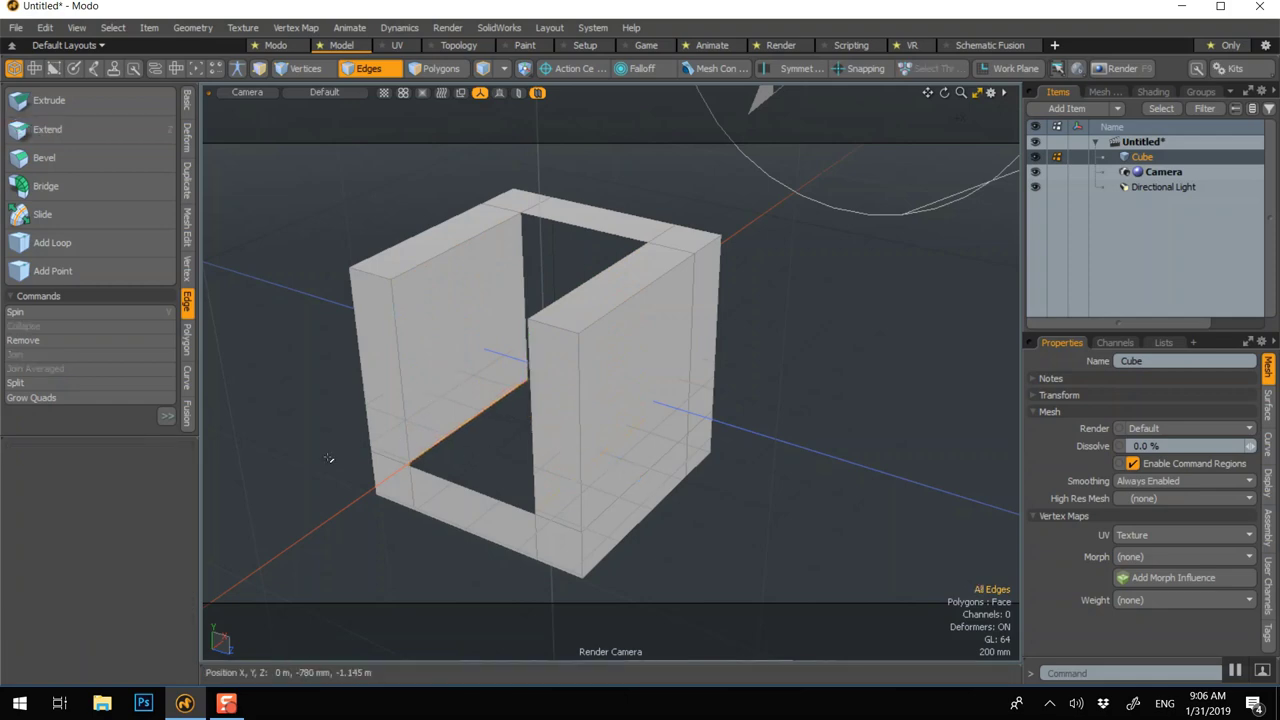
- In vertex mode, Drag Weld the lower front vertex of one inner wall onto the adjacent corner of the front opening
scroll(332, 458, "up", 3)
left_click_drag(337, 459, 640, 259, "alt+shift")
scroll(640, 259, "up", 2)
scroll(641, 259, "up", 3)
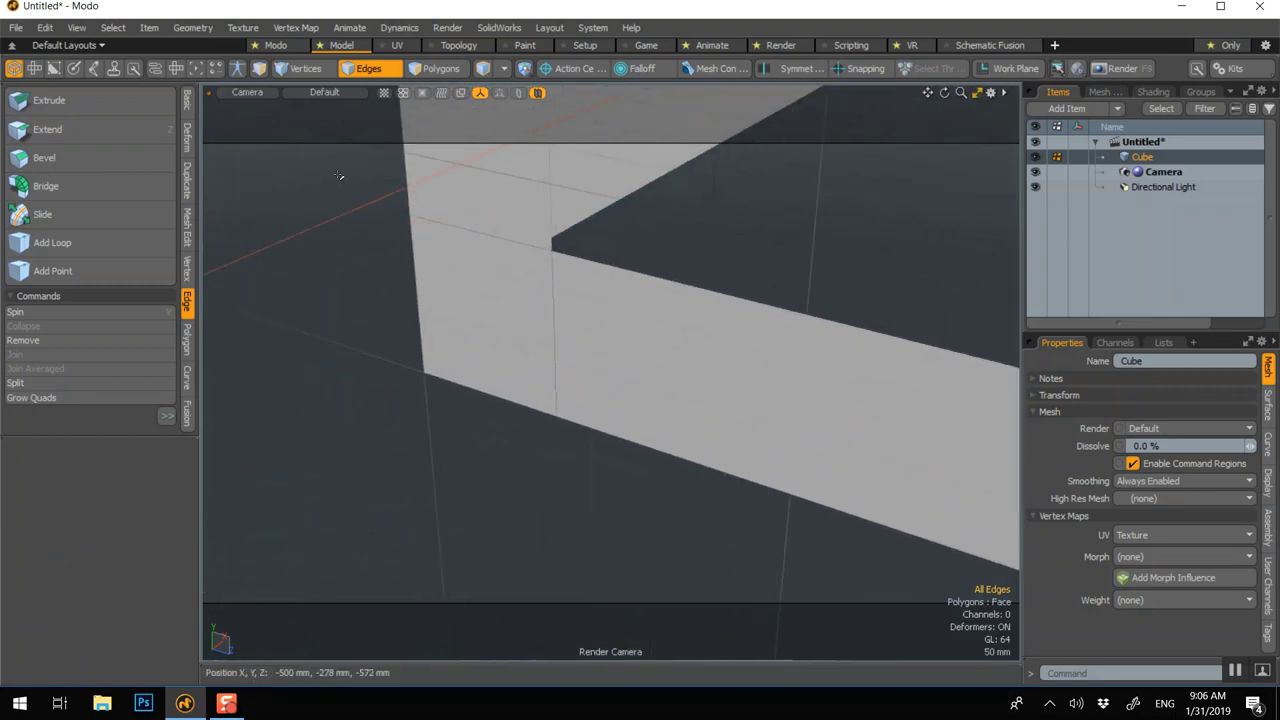
key("1")
left_click(188, 228)
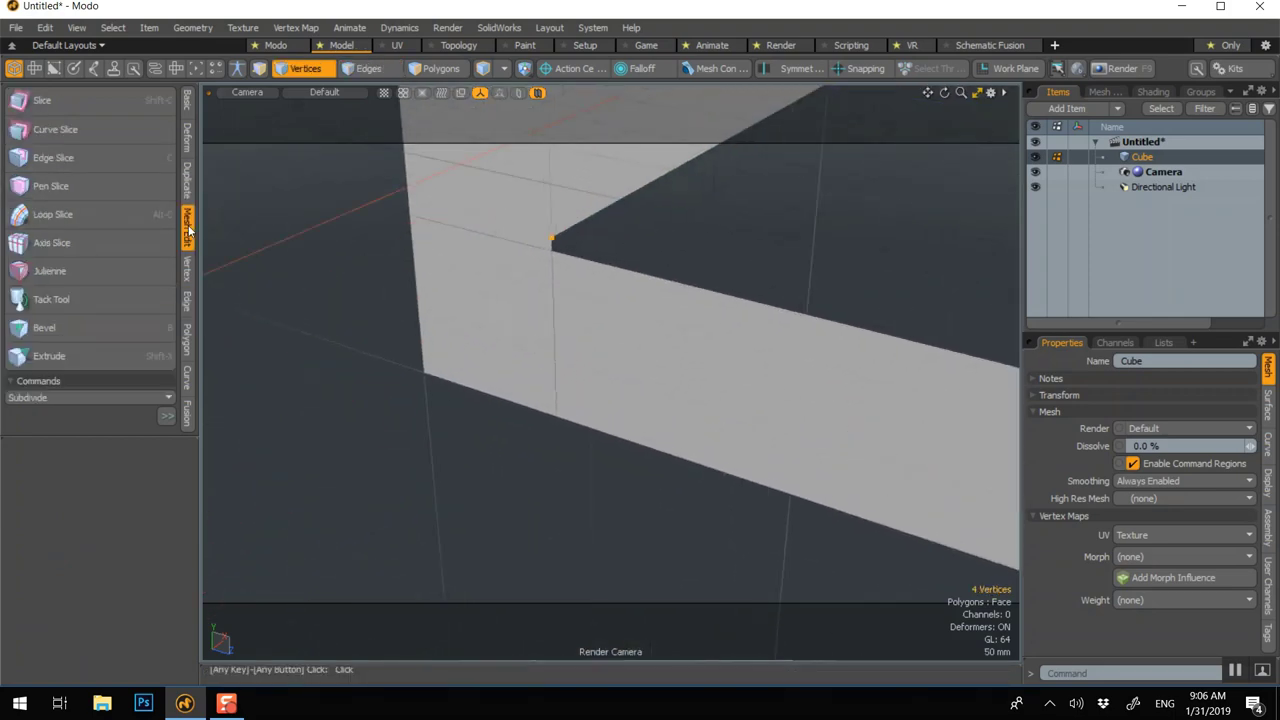
left_click(187, 265)
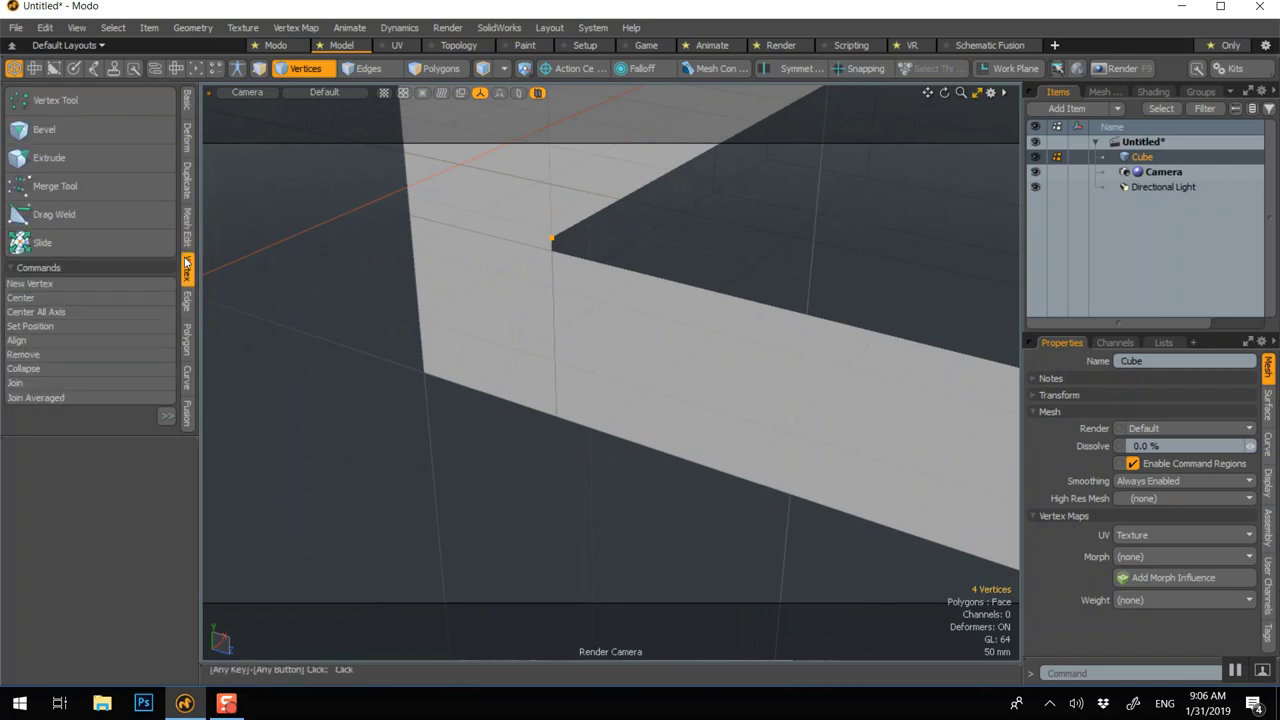
left_click(102, 218)
left_click_drag(556, 172, 546, 183, "alt")
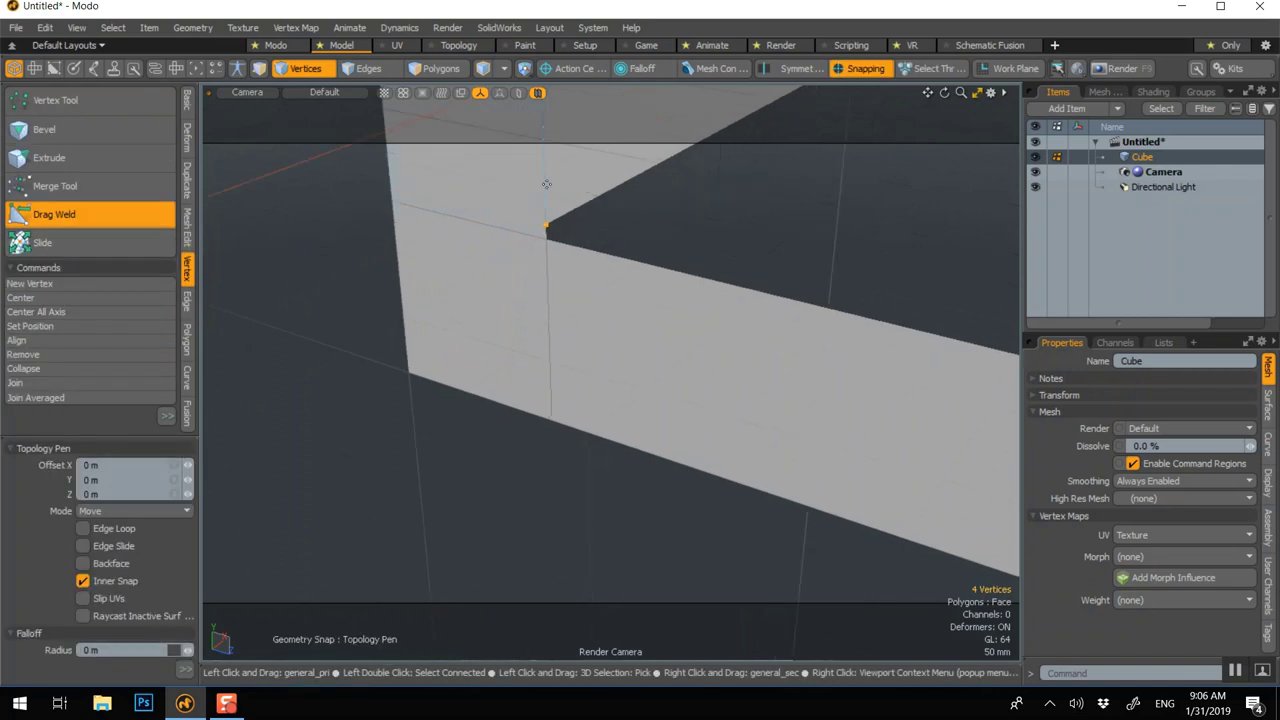
key("q")
left_click(648, 214)
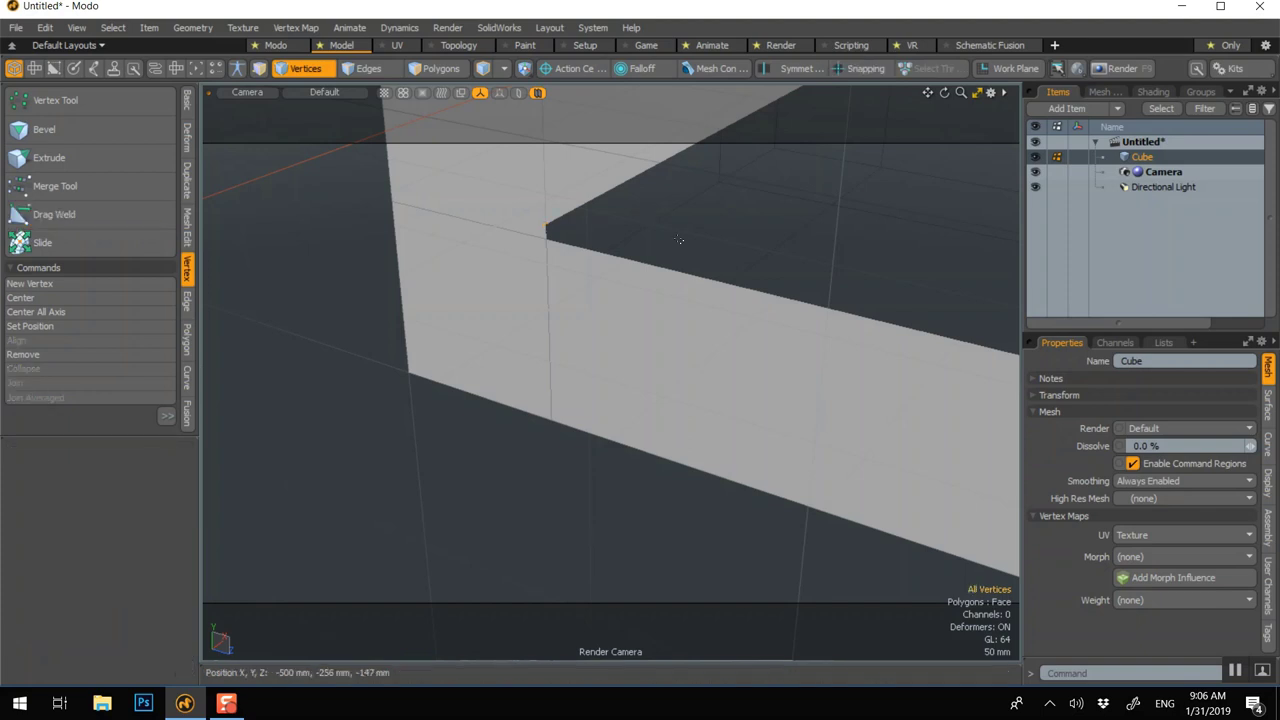
left_click(123, 214)
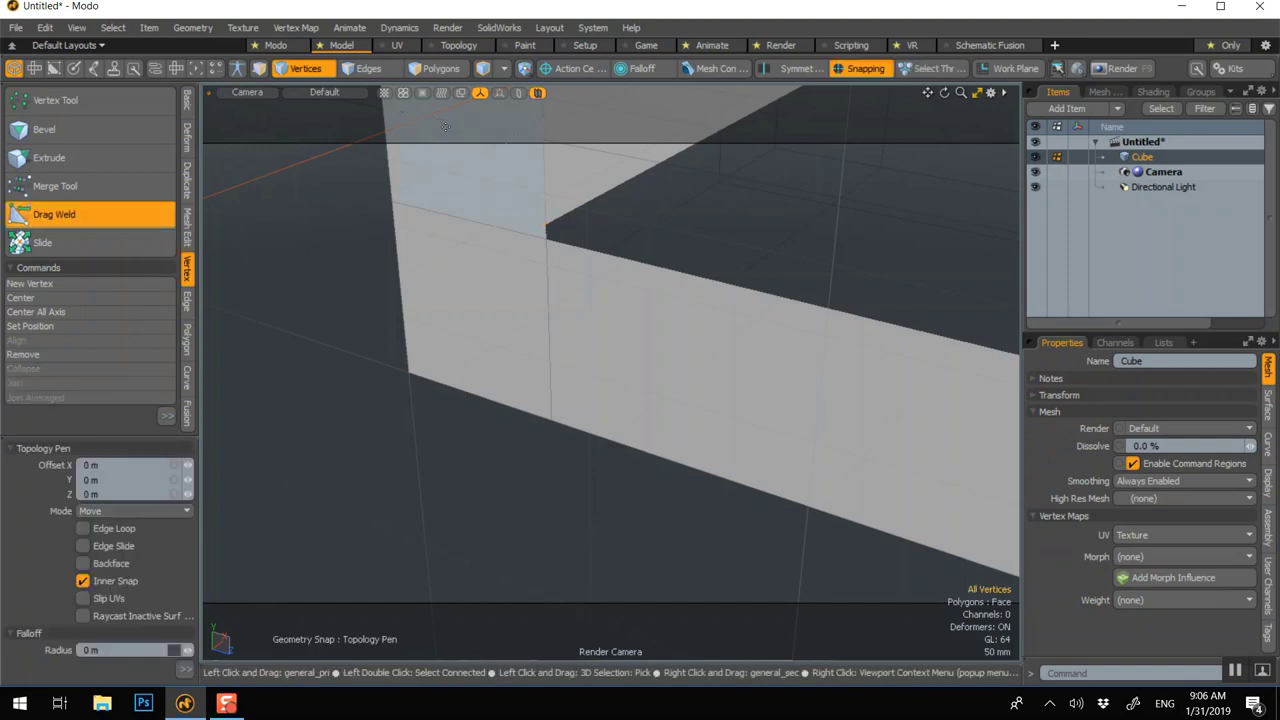
scroll(517, 170, "up", 1)
left_click_drag(529, 171, 531, 203, "alt+shift")
scroll(537, 245, "up", 2)
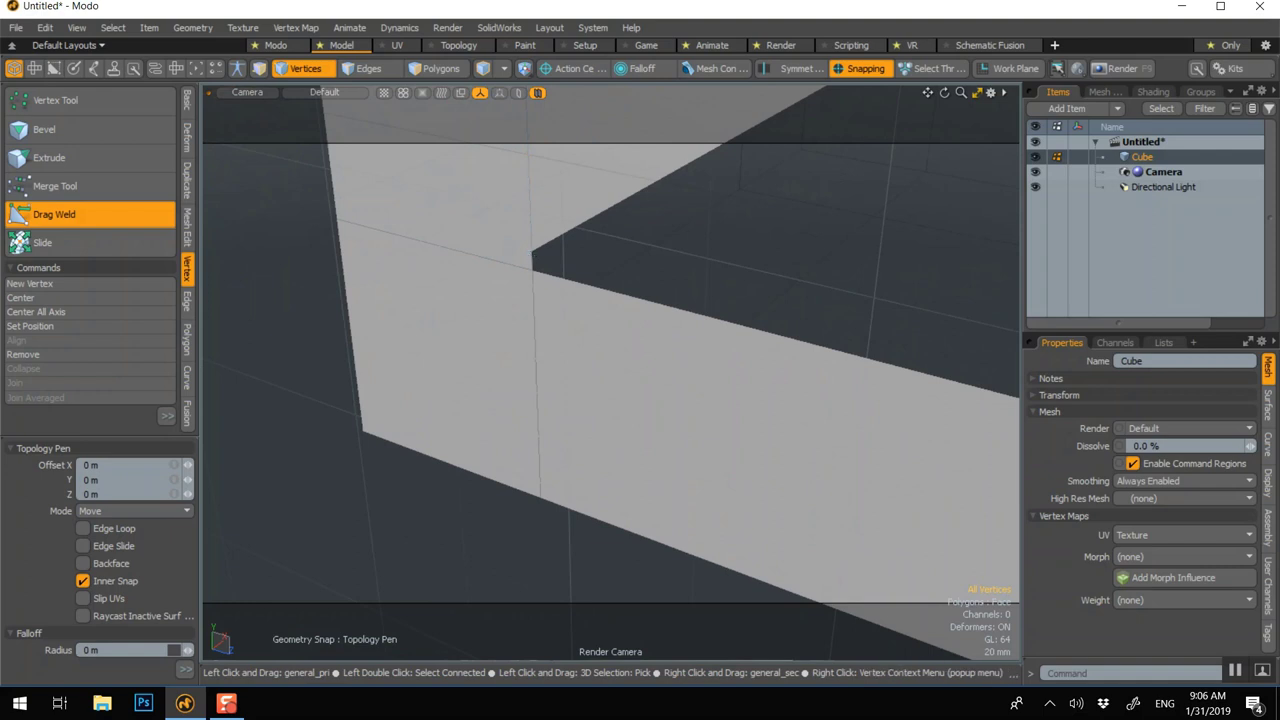
left_click_drag(531, 250, 538, 282)
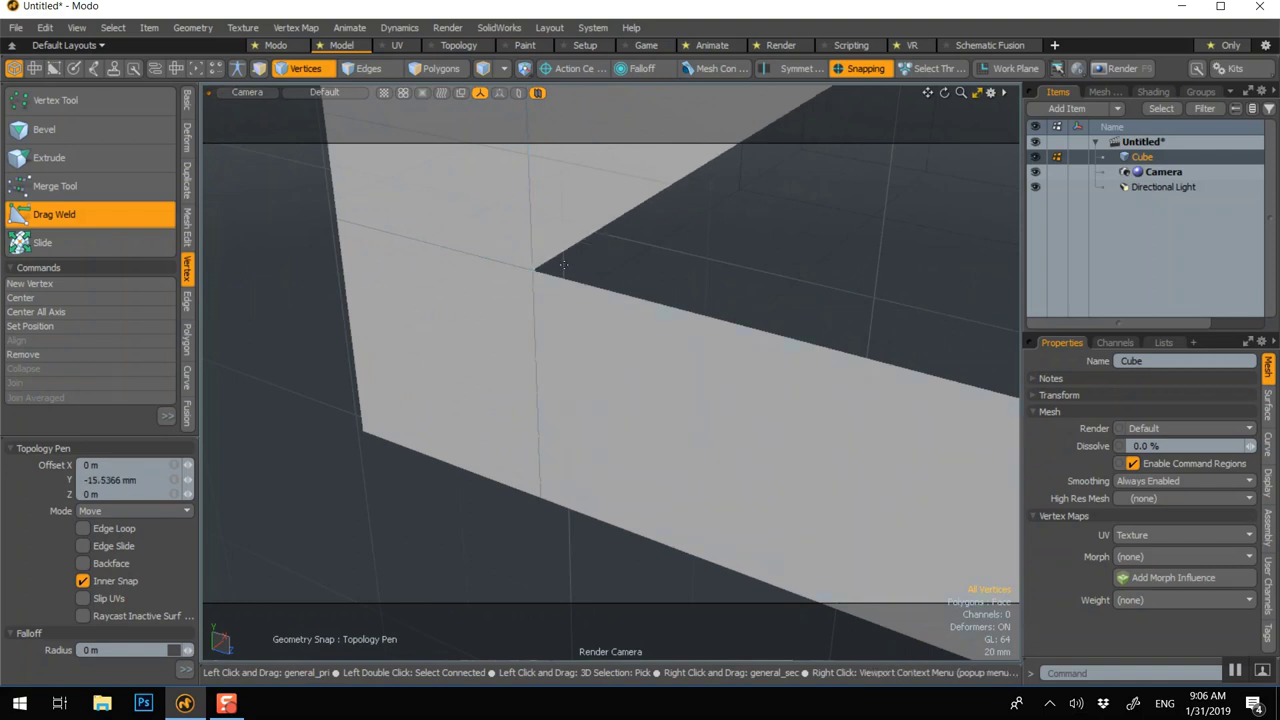
- Drag Weld the other inner wall's lower front vertex onto the adjacent corner of the front opening
left_click_drag(674, 277, 804, 294, "alt")
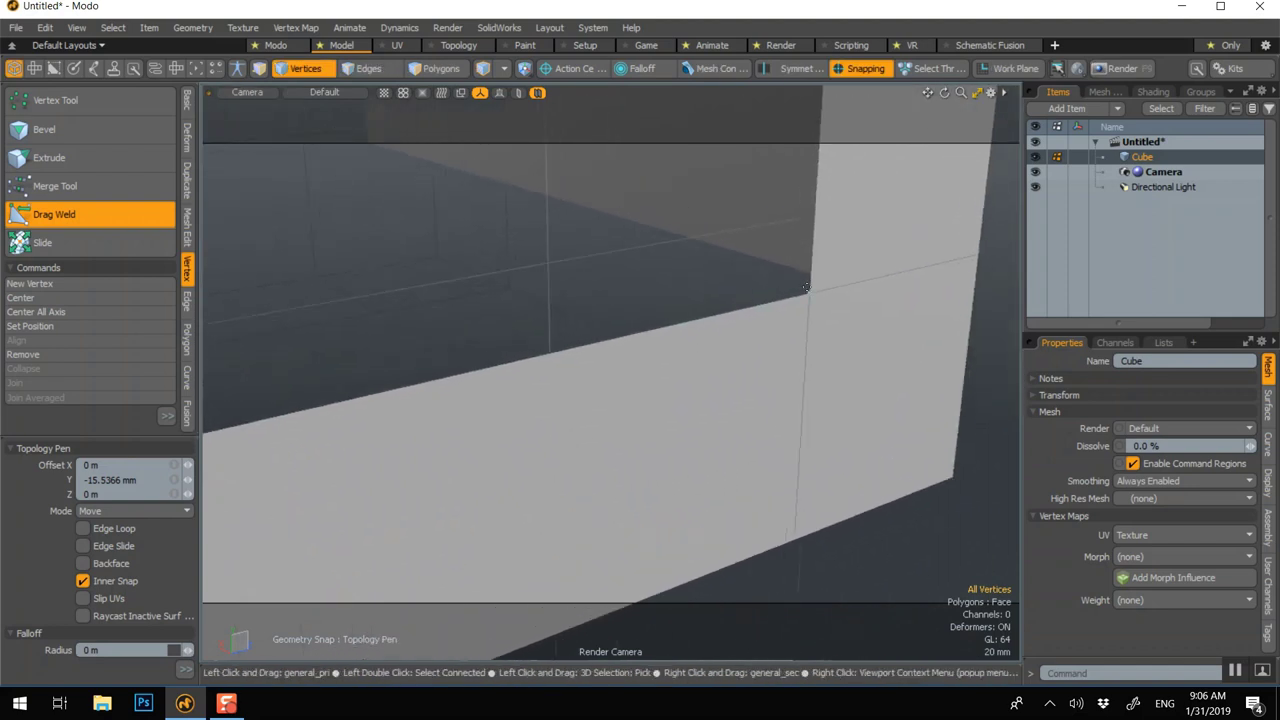
left_click_drag(760, 235, 686, 231, "alt")
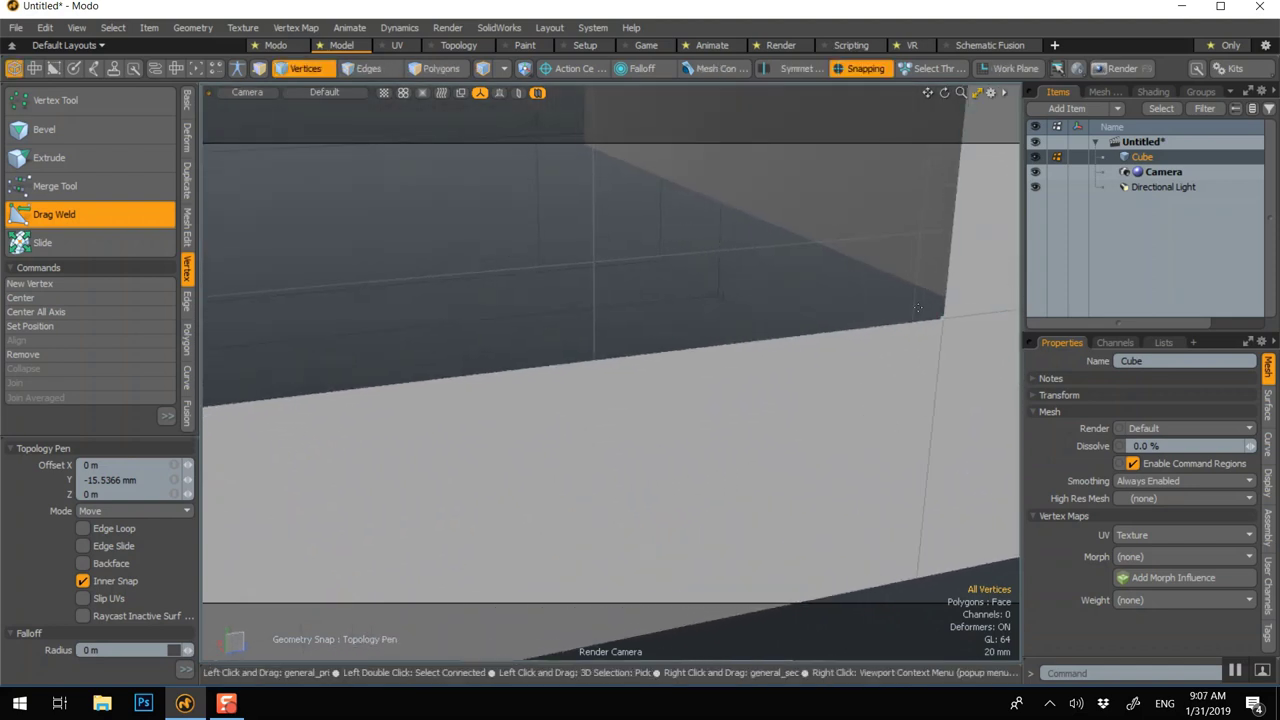
mouse_move(944, 318)
left_mouse_down()
mouse_move(954, 331)
mouse_move(944, 297)
left_mouse_up()
key("ctrl+z")
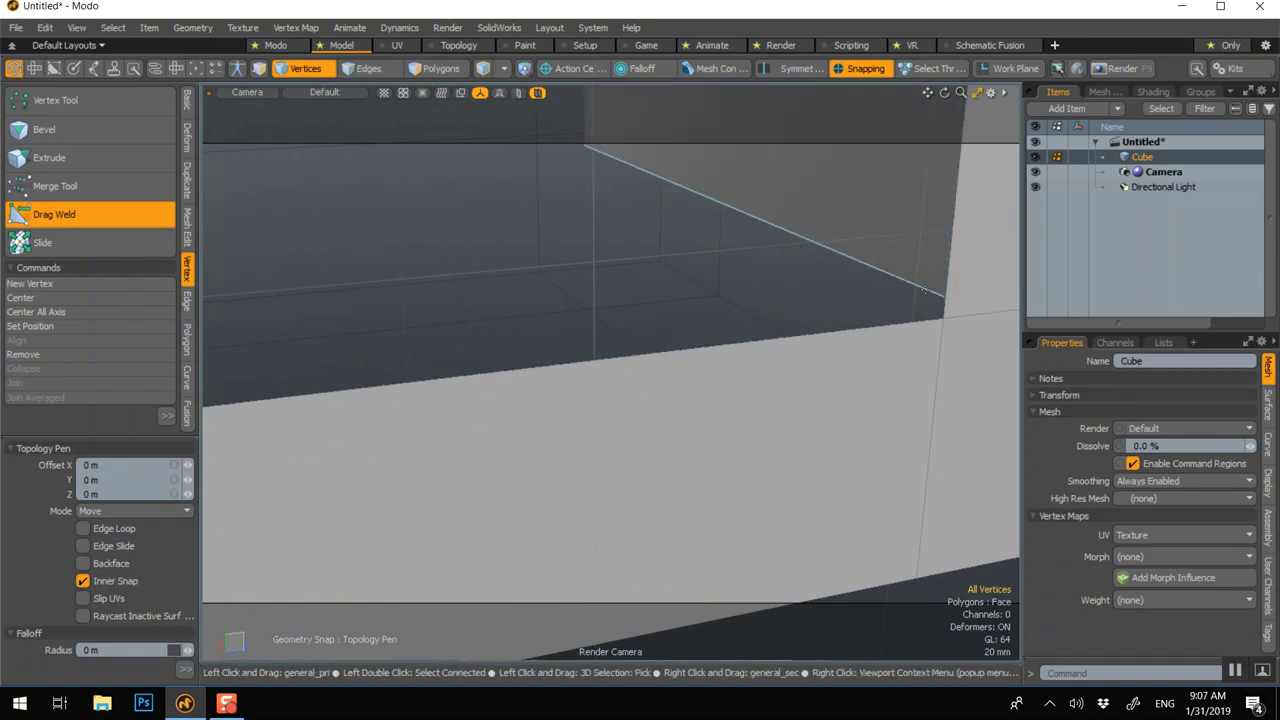
left_click_drag(944, 318, 948, 294)
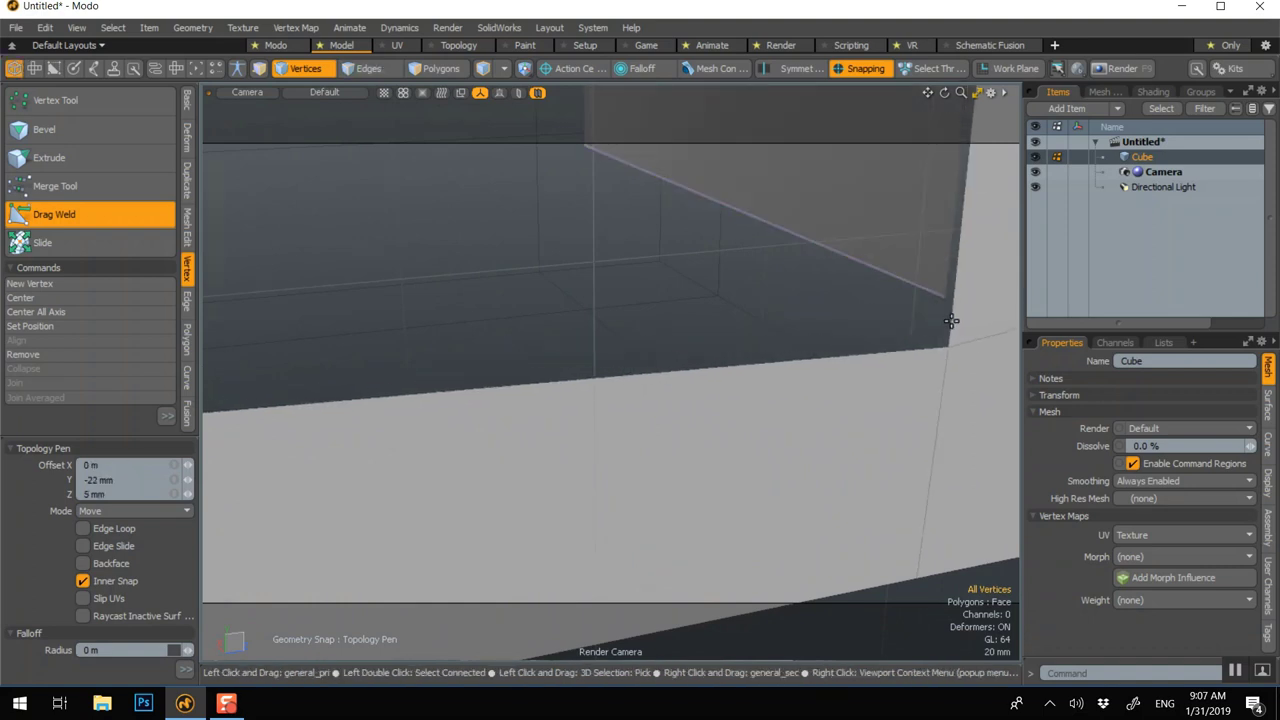
key("ctrl+z")
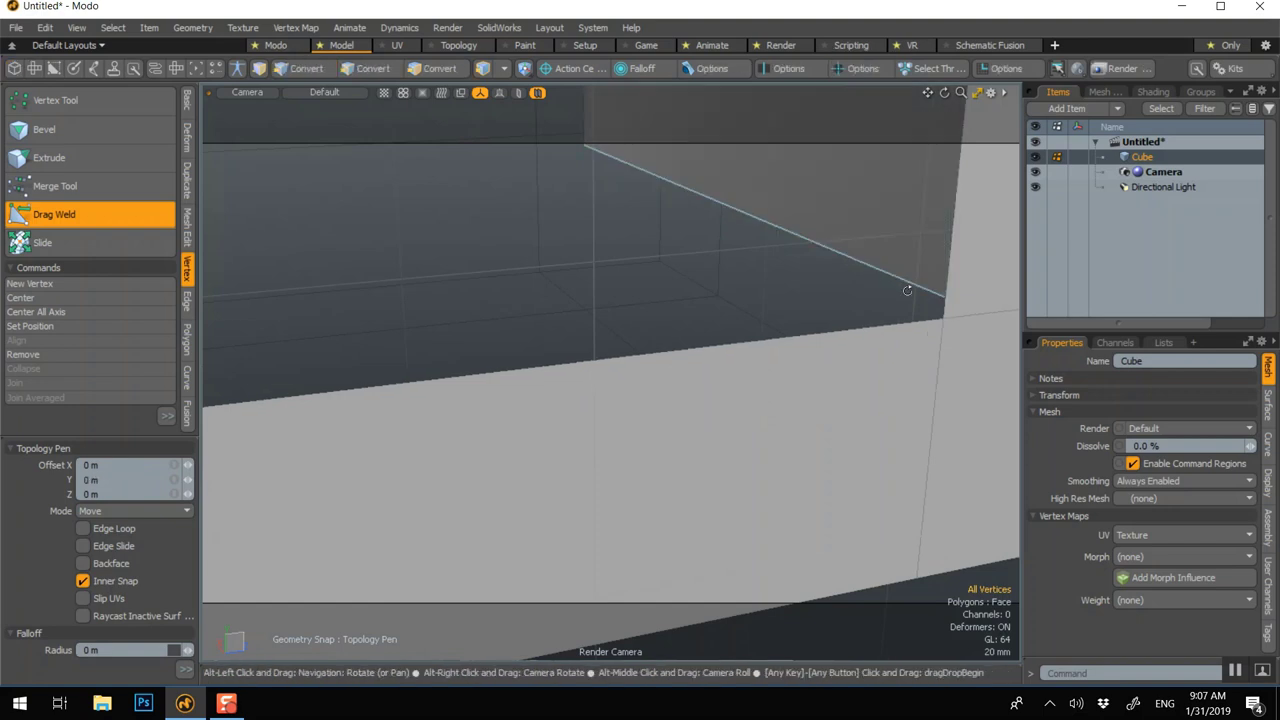
left_click_drag(909, 289, 878, 282, "alt")
key("space")
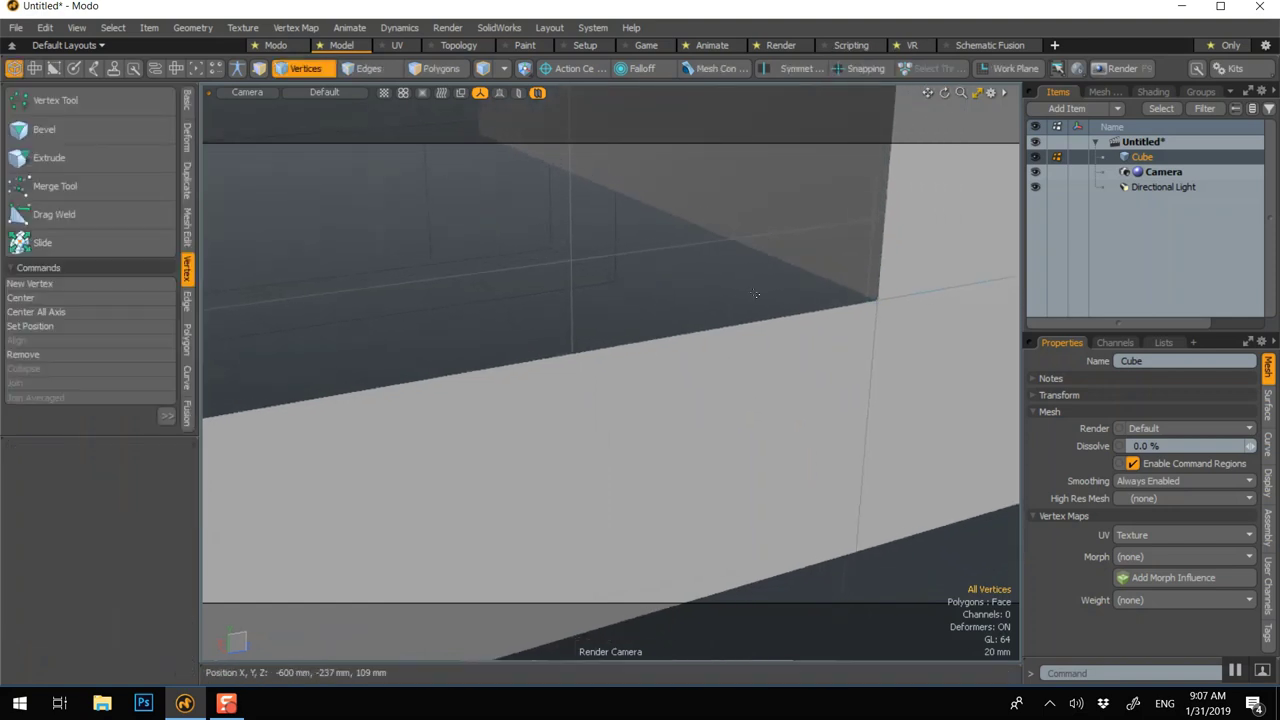
- Bridge the bottom and rear vertical edges of the two inner walls with 1 segment to close the hollow's floor and back
scroll(755, 293, "down", 4)
left_click_drag(754, 291, 711, 283, "alt")
left_click(367, 70)
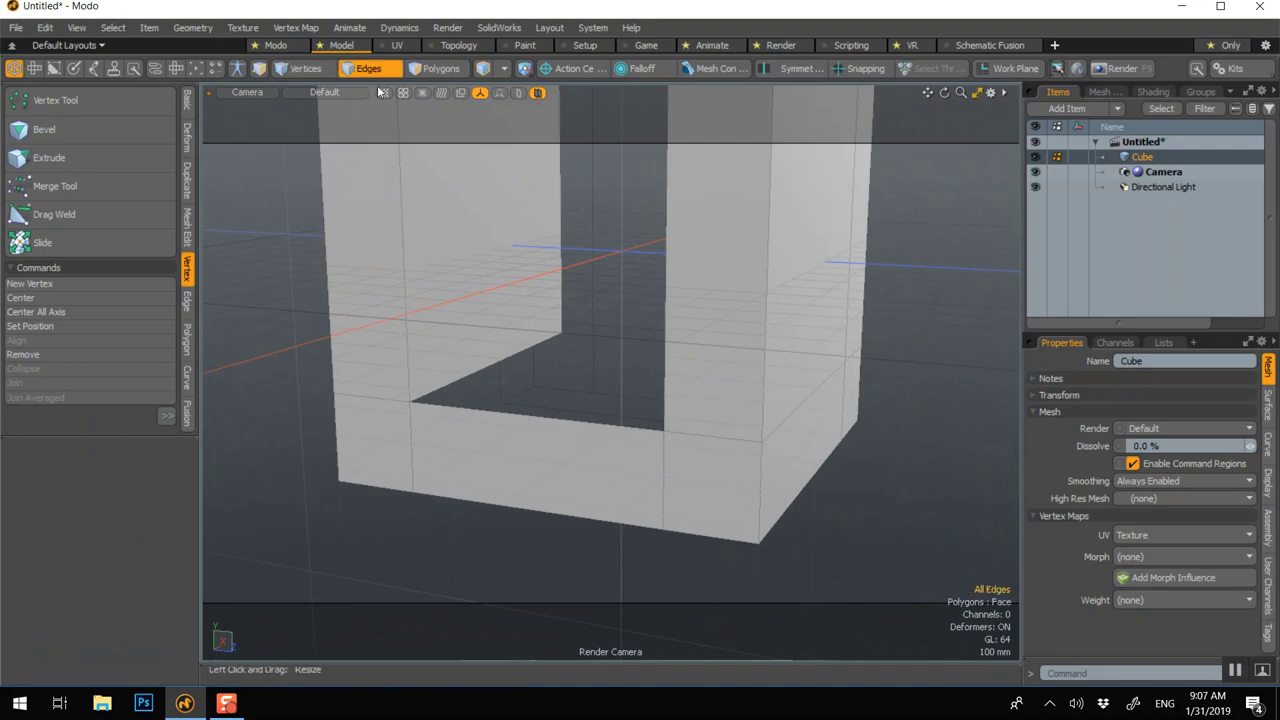
left_click(538, 350)
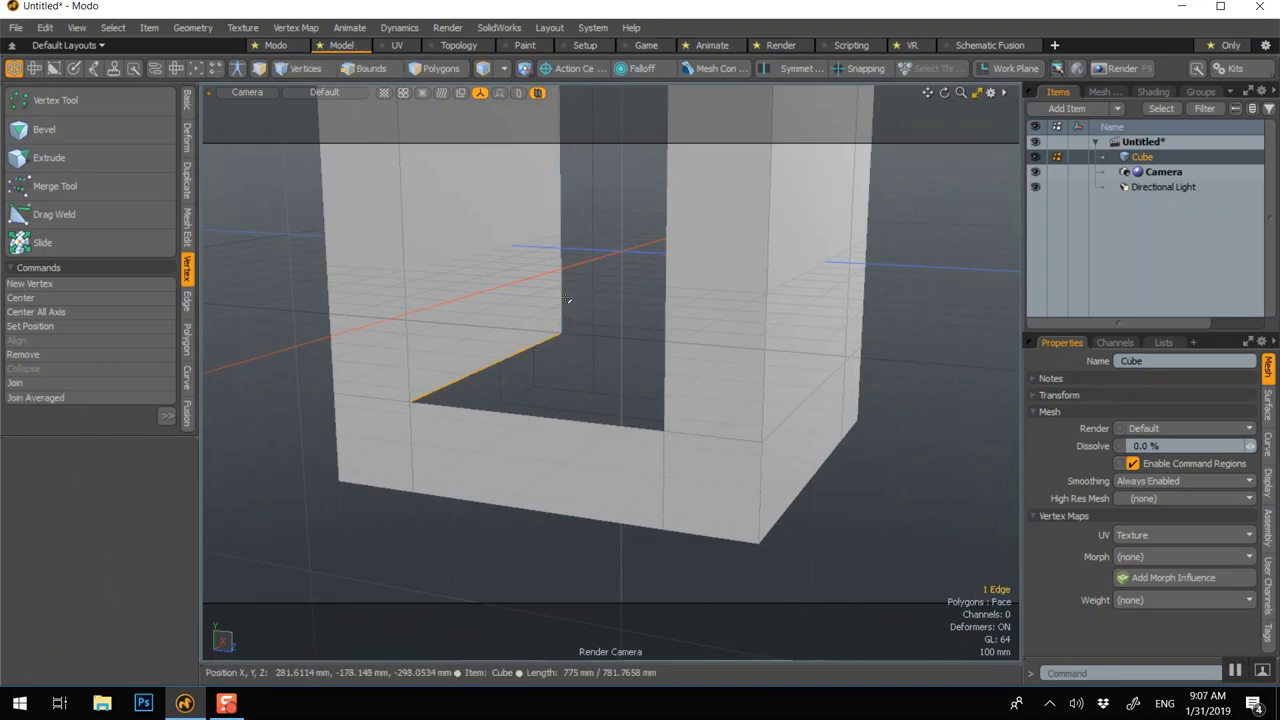
left_click_drag(580, 320, 523, 318, "alt")
left_click(520, 336, "shift")
left_click(485, 301, "shift")
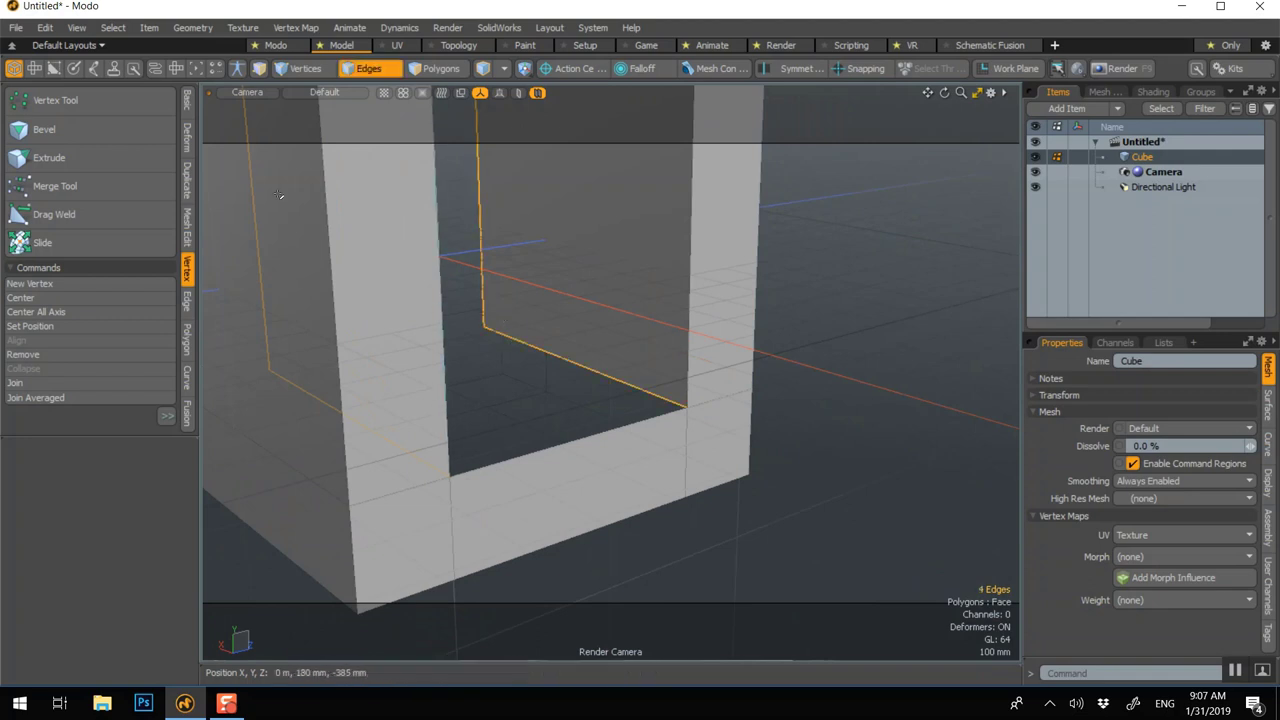
left_click(185, 101)
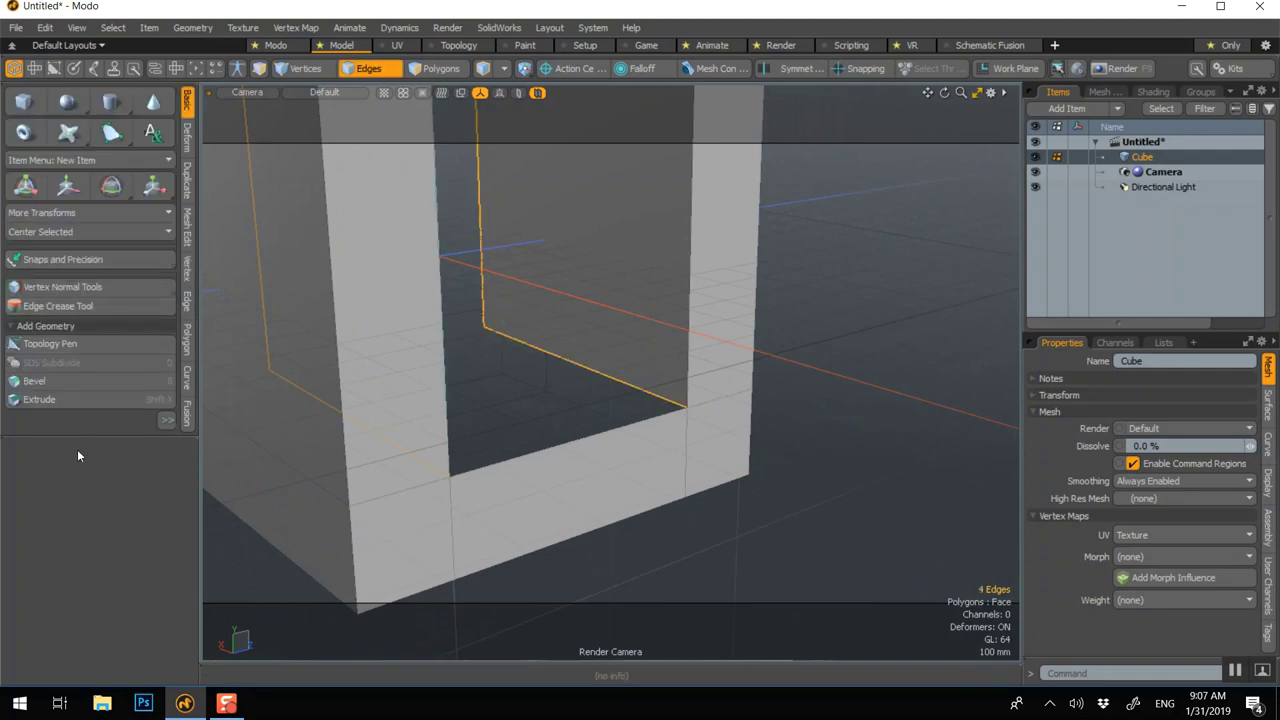
left_click_drag(74, 431, 72, 485)
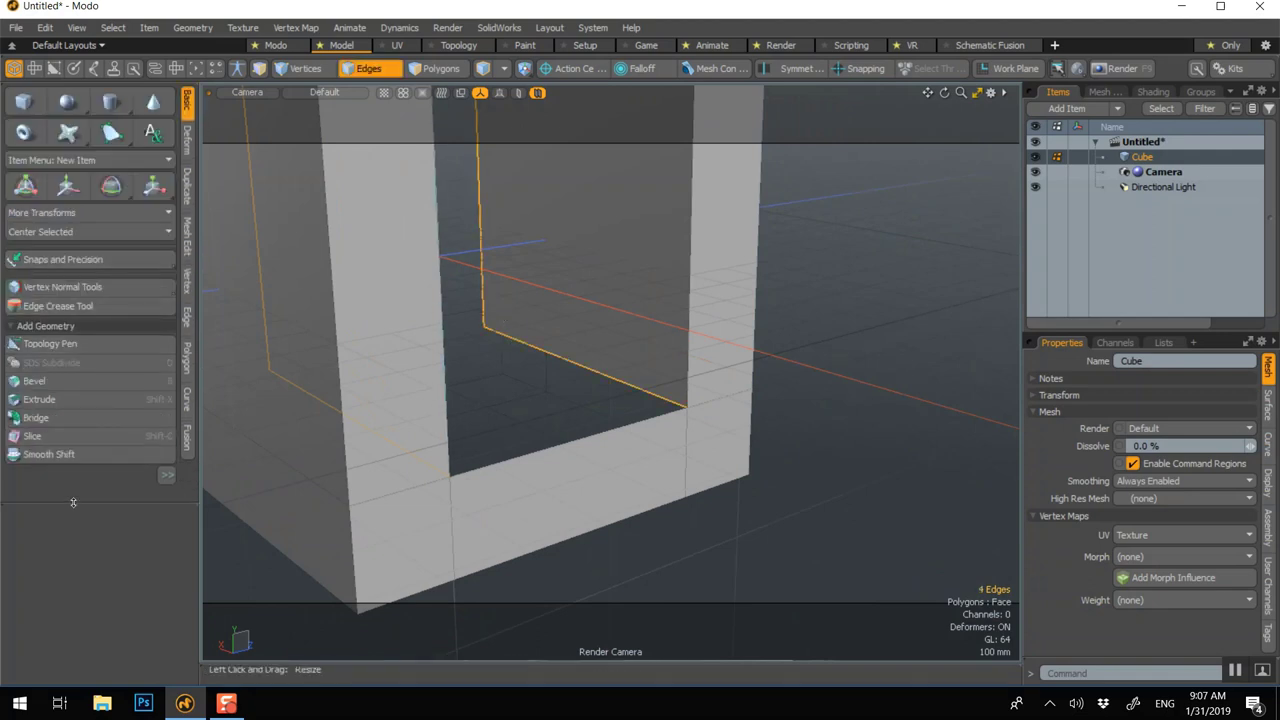
left_click(54, 419)
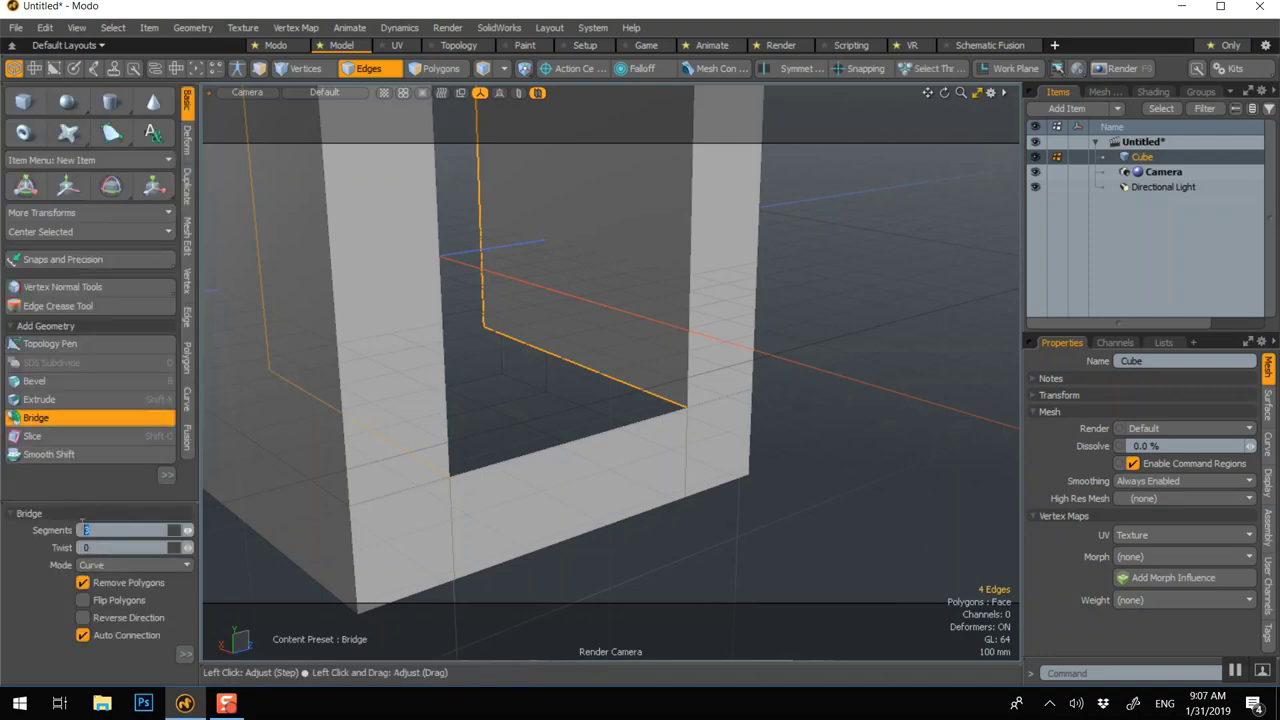
type("1")
key("Return")
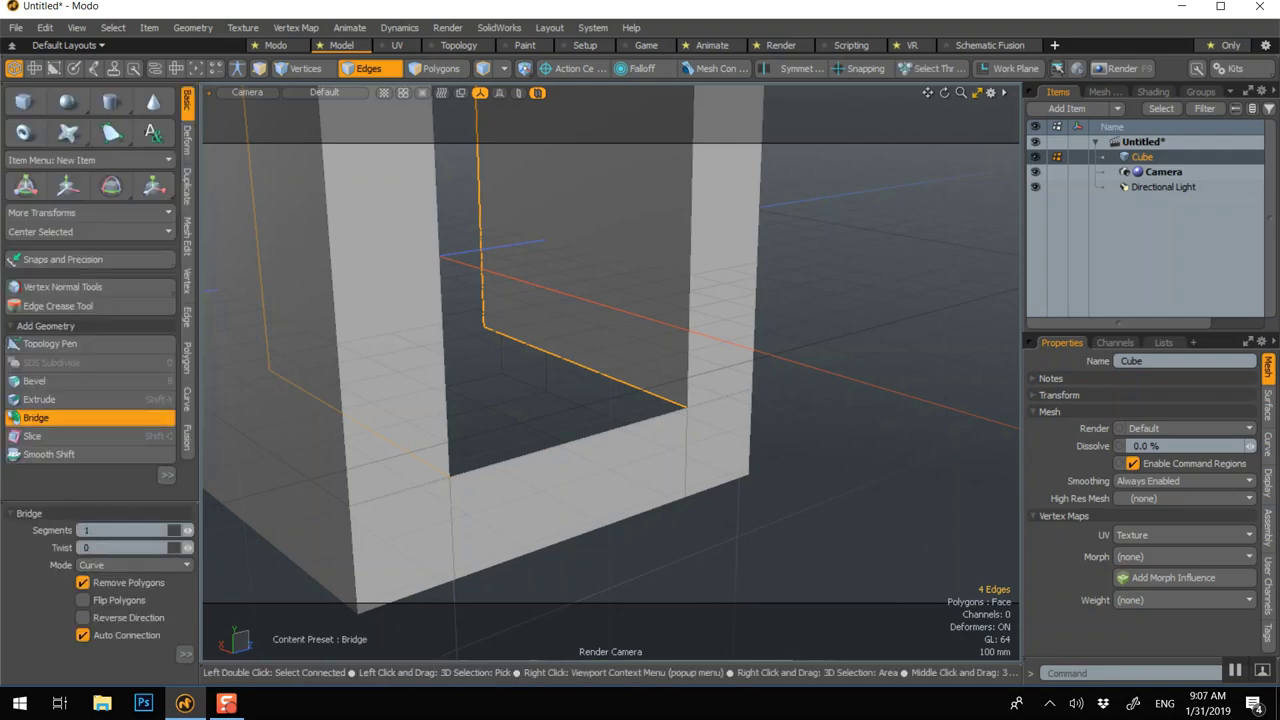
key("space")
left_click(929, 363)
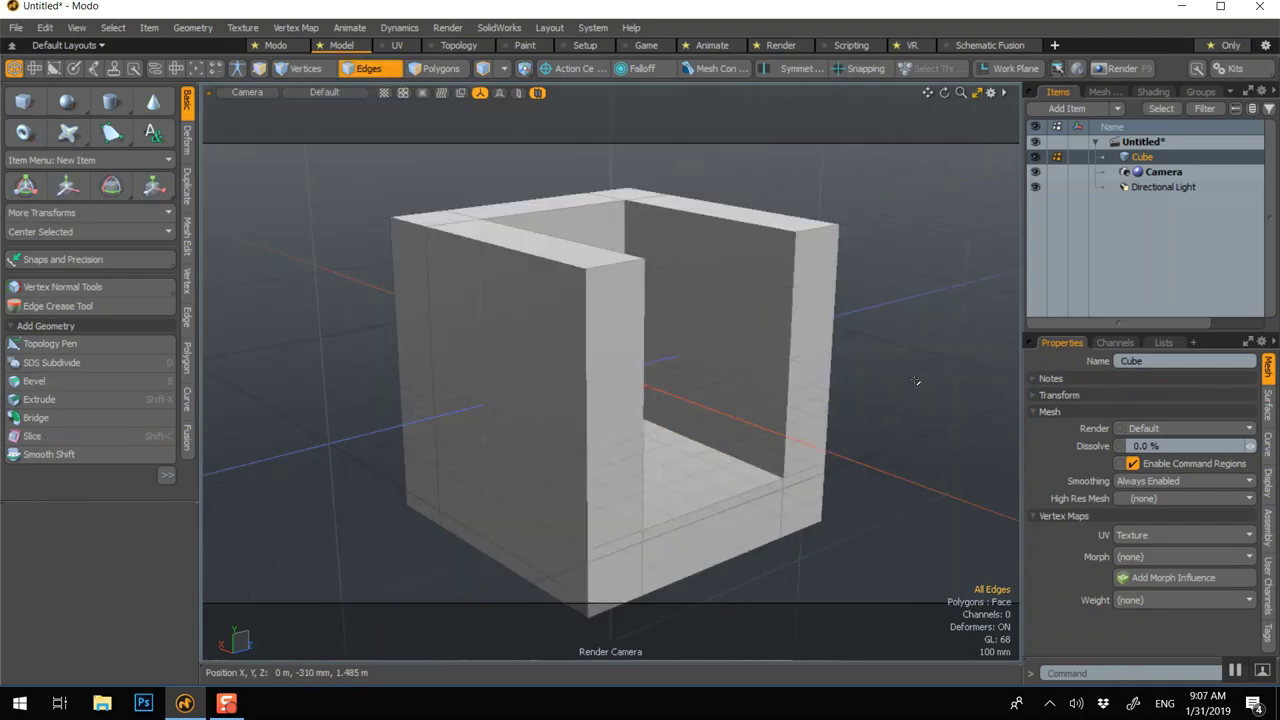
- Scale the whole mesh down along Y to a height of about 740 mm
left_click_drag(905, 427, 686, 390, "alt")
key("r")
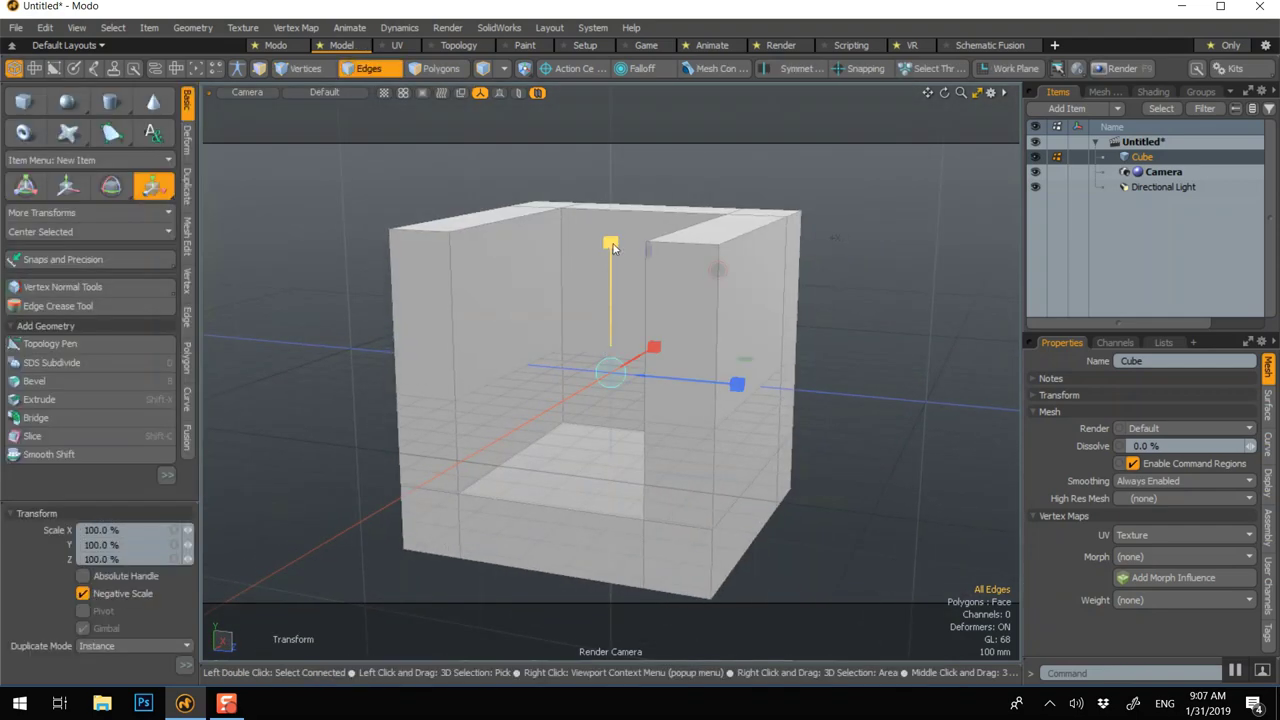
left_click_drag(613, 248, 611, 279)
key("space")
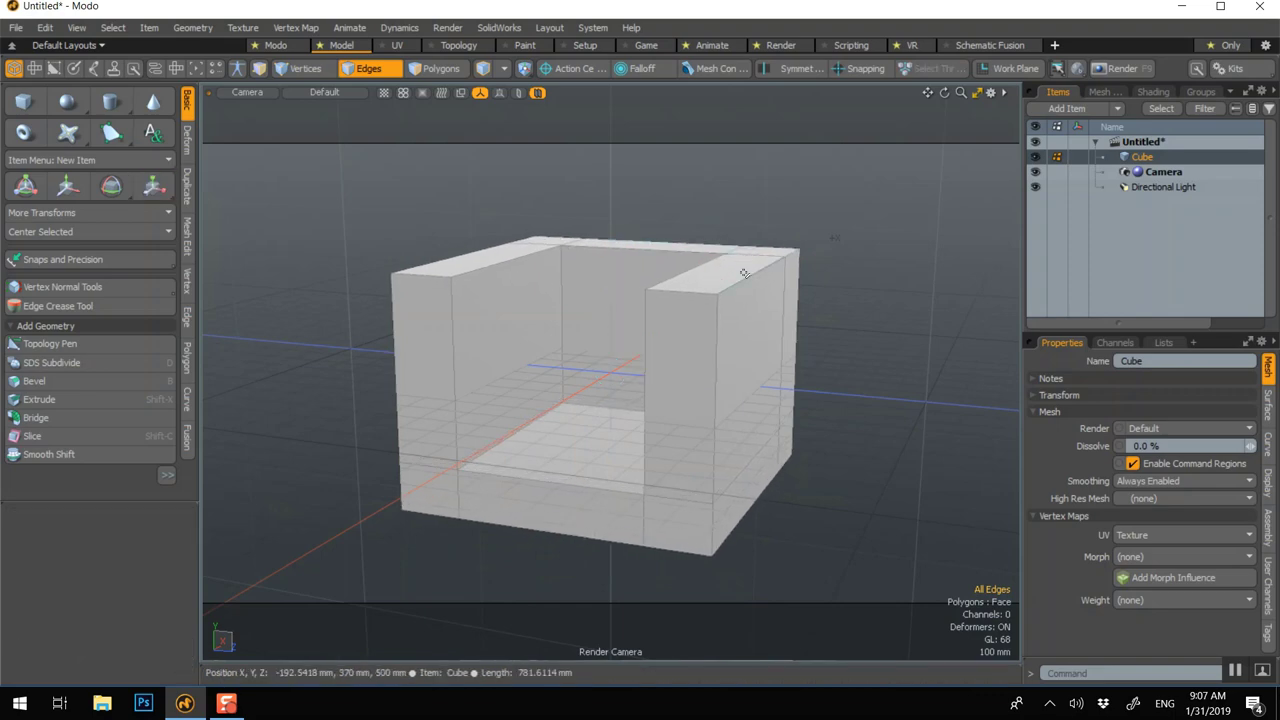
mouse_move(744, 282)
left_mouse_down("alt")
mouse_move(770, 268)
mouse_move(652, 320)
mouse_move(764, 306)
mouse_move(757, 266)
left_mouse_up("alt")
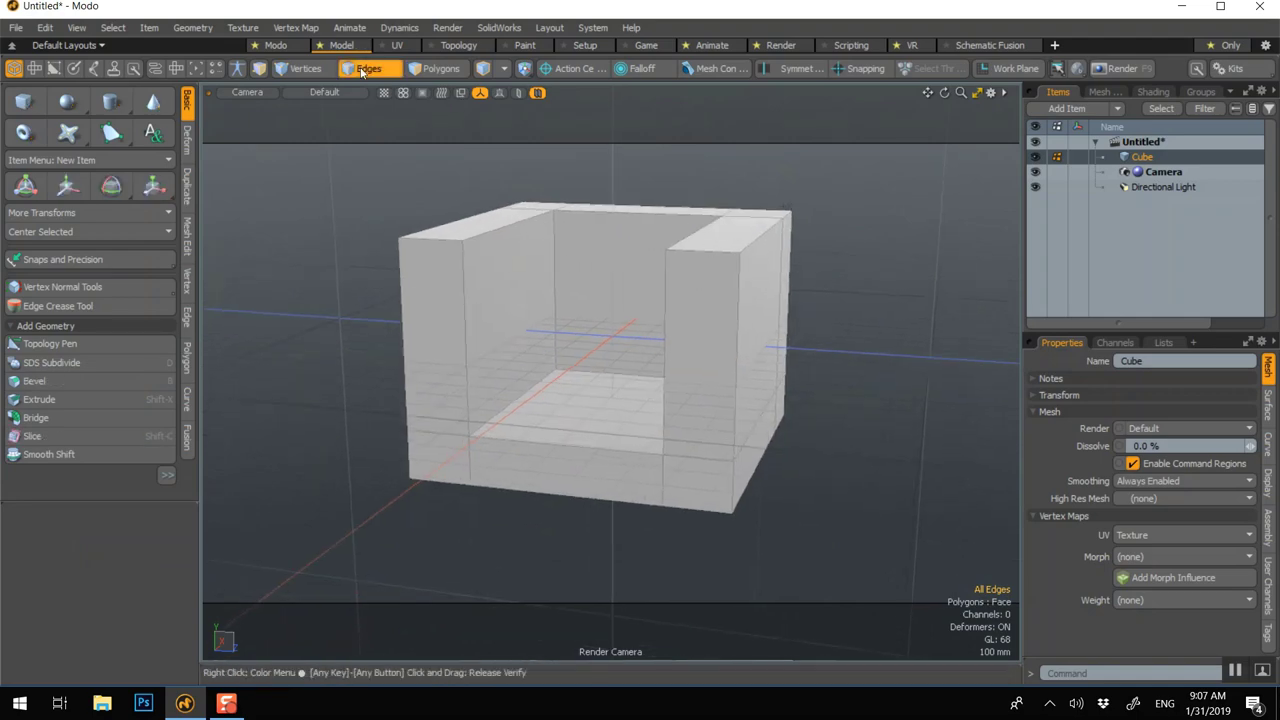
- Select the cube in item mode, show its transform properties, and convert its polygons to subdivision surfaces
left_click(362, 70)
left_click(1067, 395)
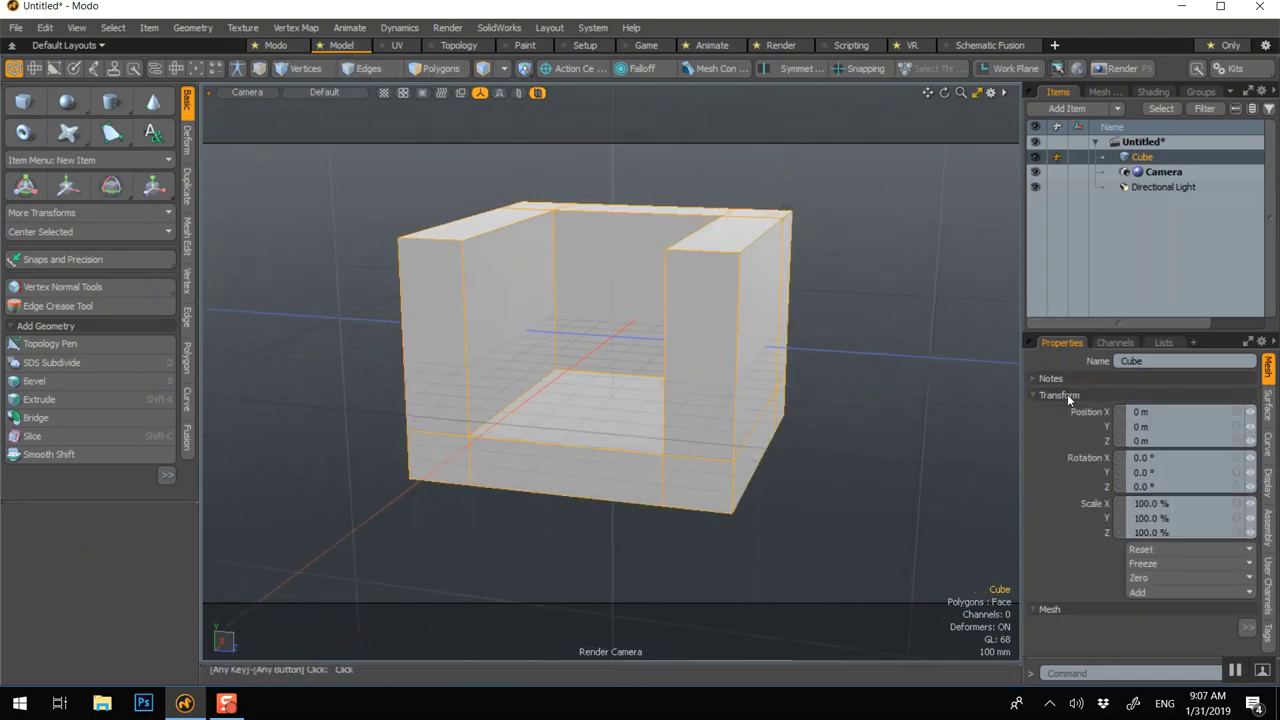
scroll(649, 371, "up", 2)
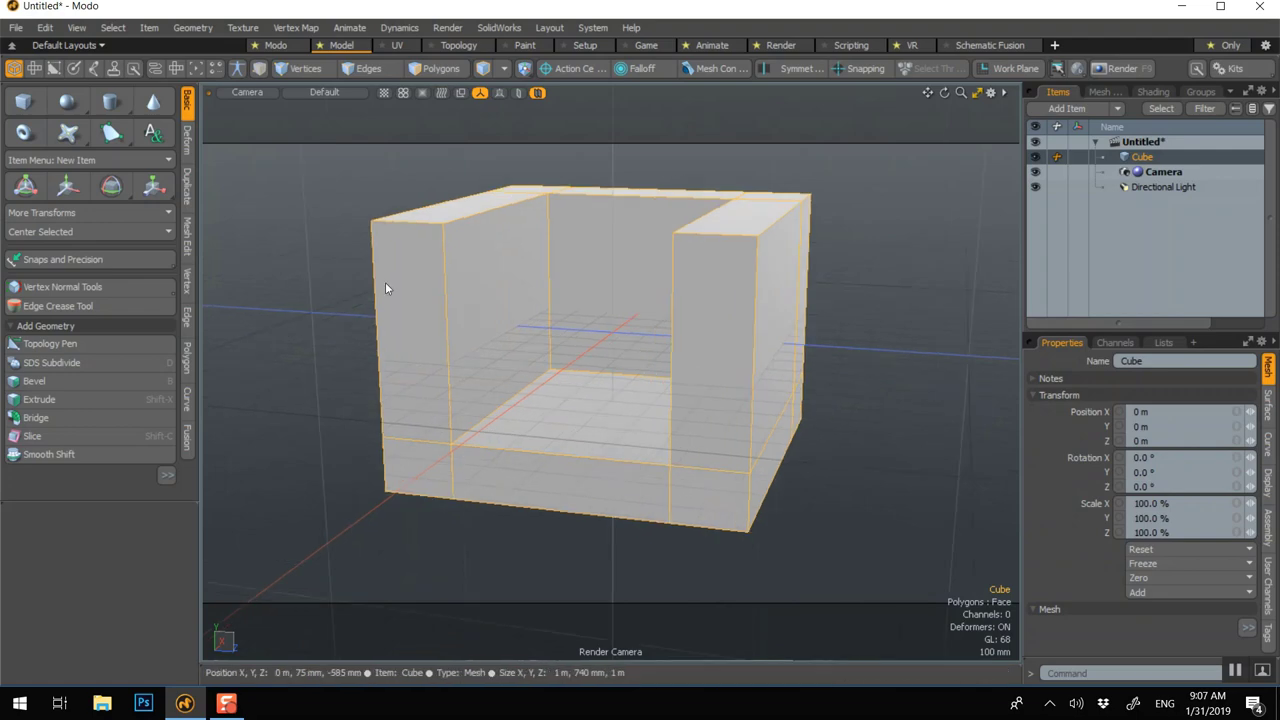
left_click(187, 318)
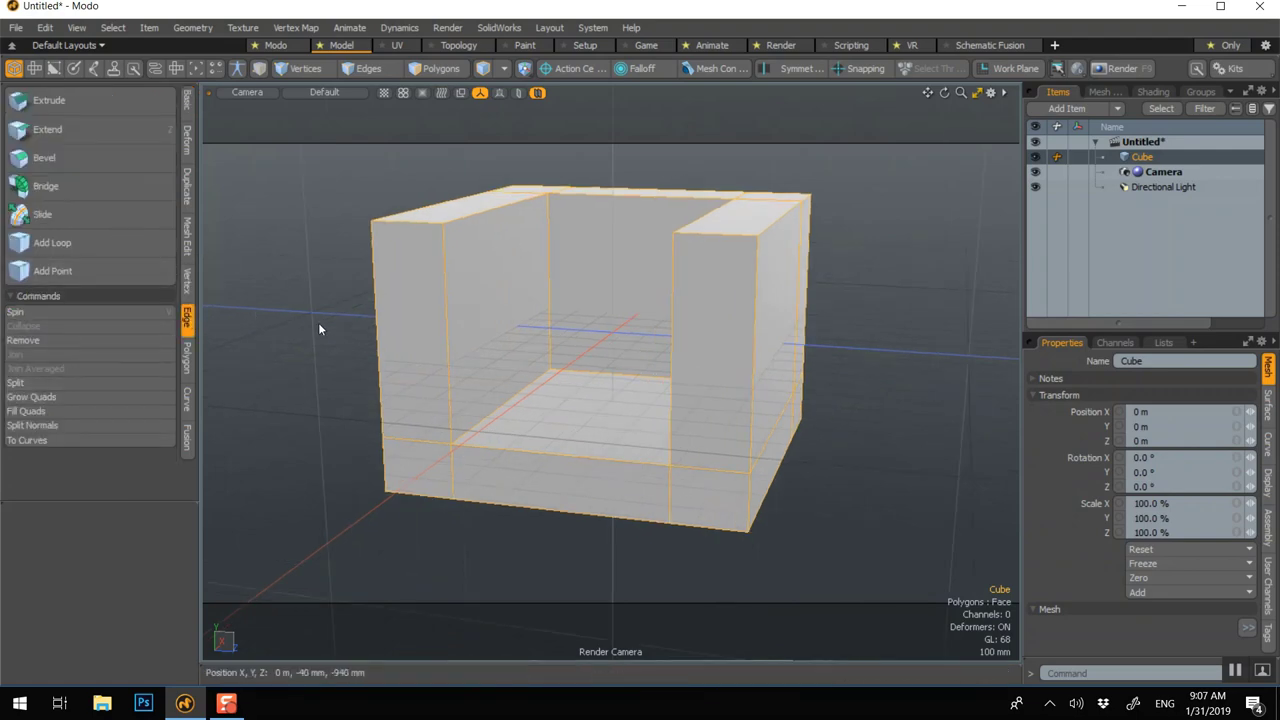
key("Tab")
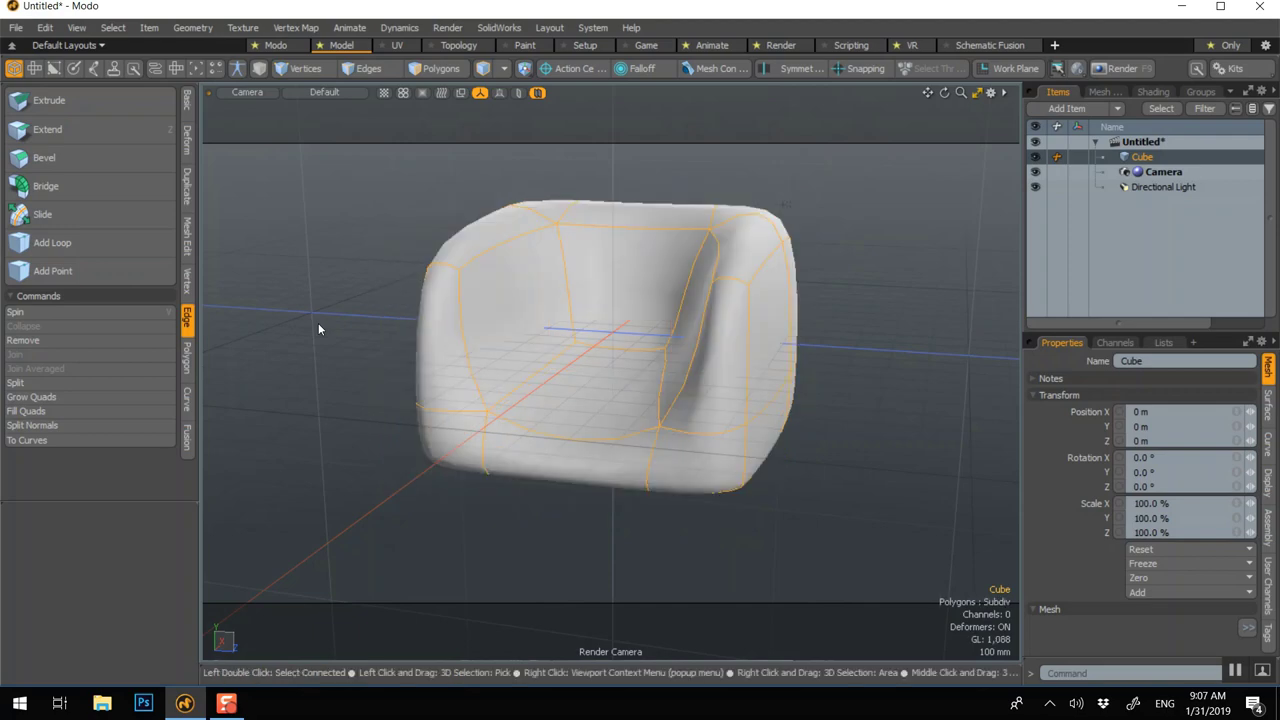
key("Tab")
key("Tab")
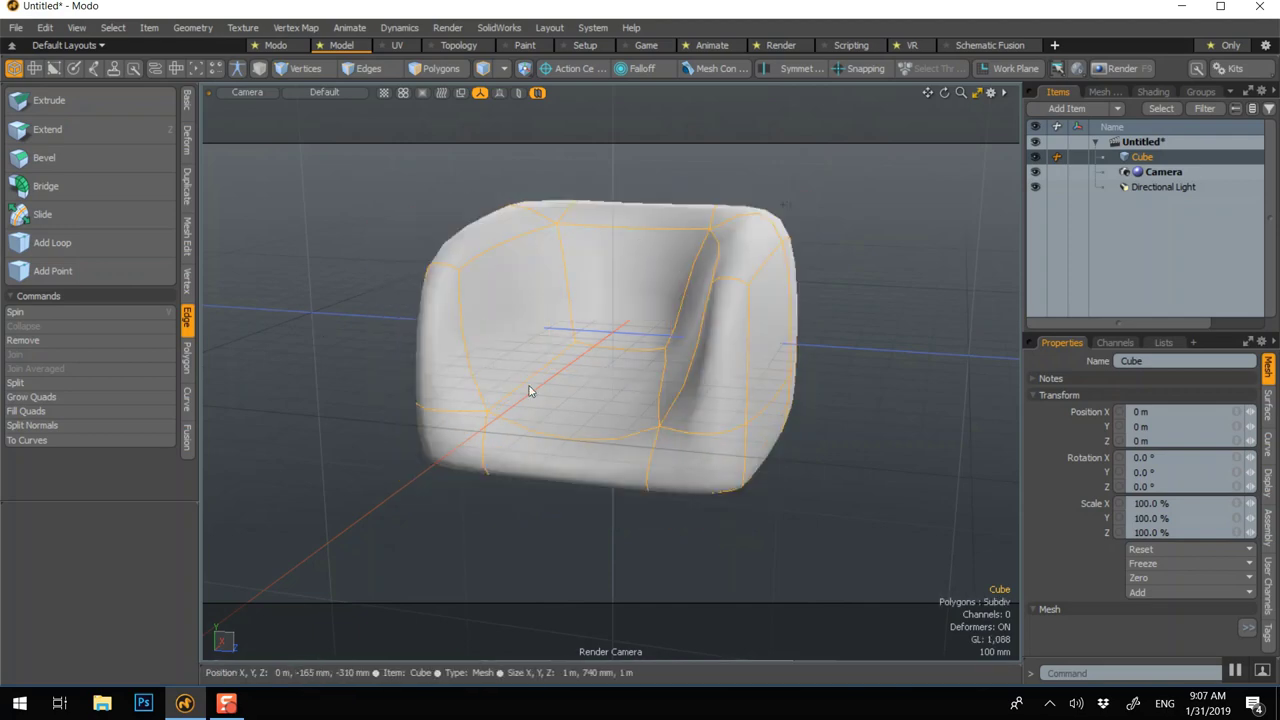
- Set the cube's Subdivision Level and Catmull-Clark Subdivision Level to 4, and switch its polygons back to plain faces
left_click(1268, 479)
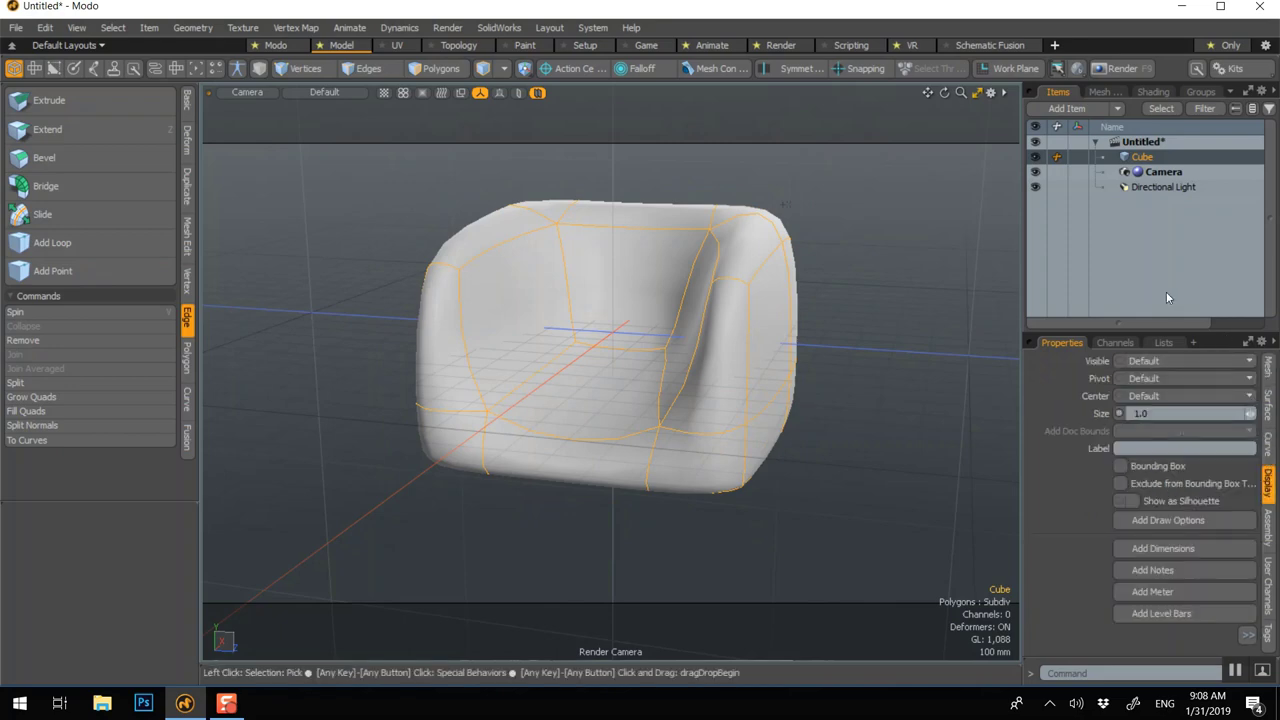
left_click(1266, 402)
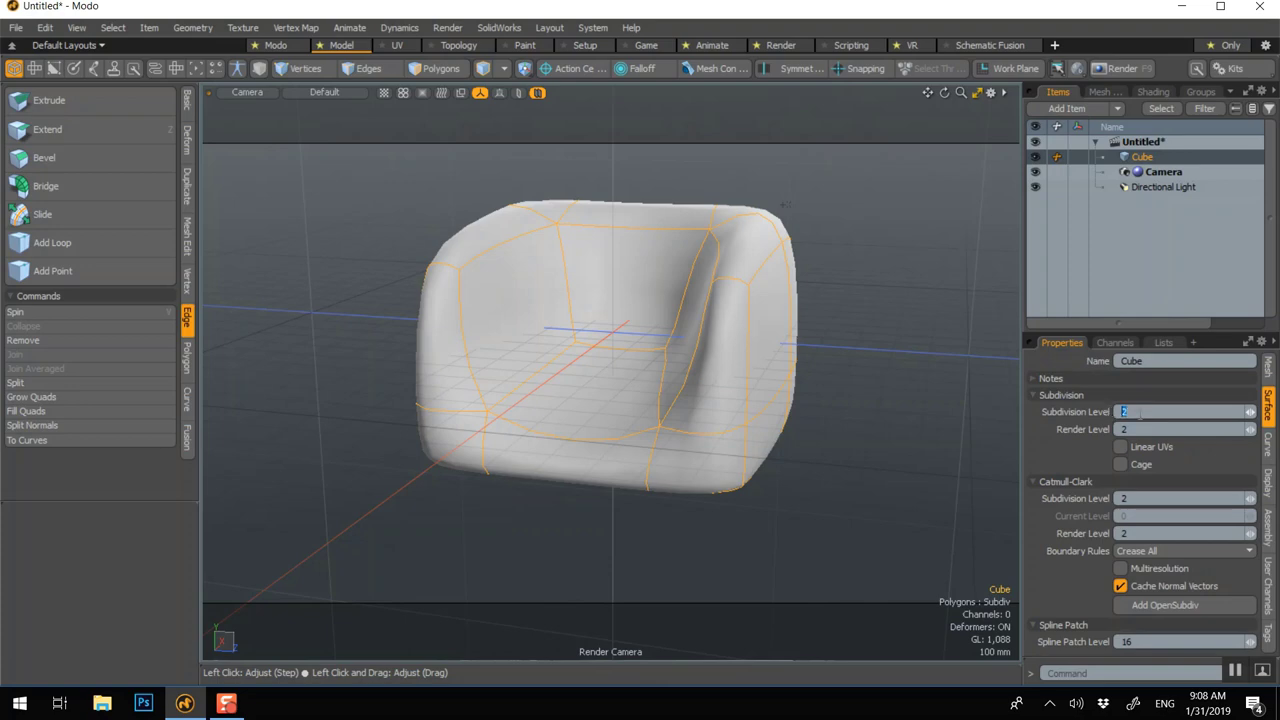
left_click(1142, 497)
type("4")
key("Return")
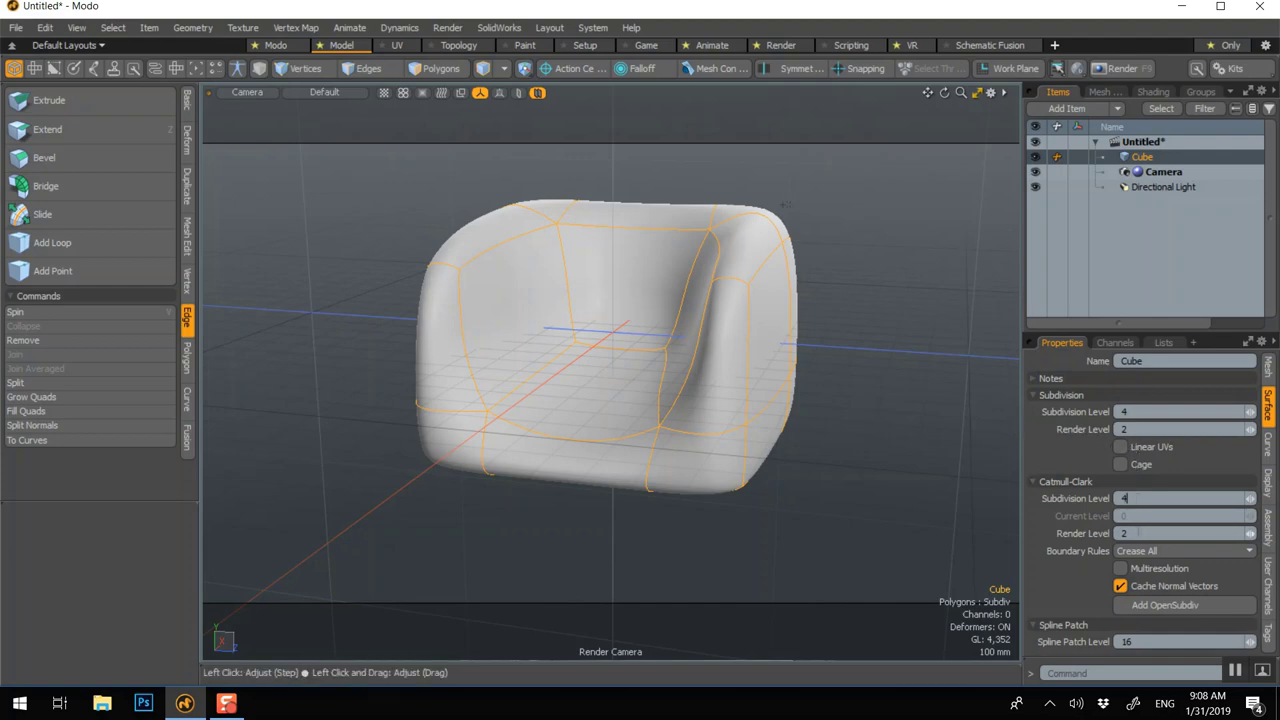
type("4")
key("Return")
left_click(825, 205)
key("Tab")
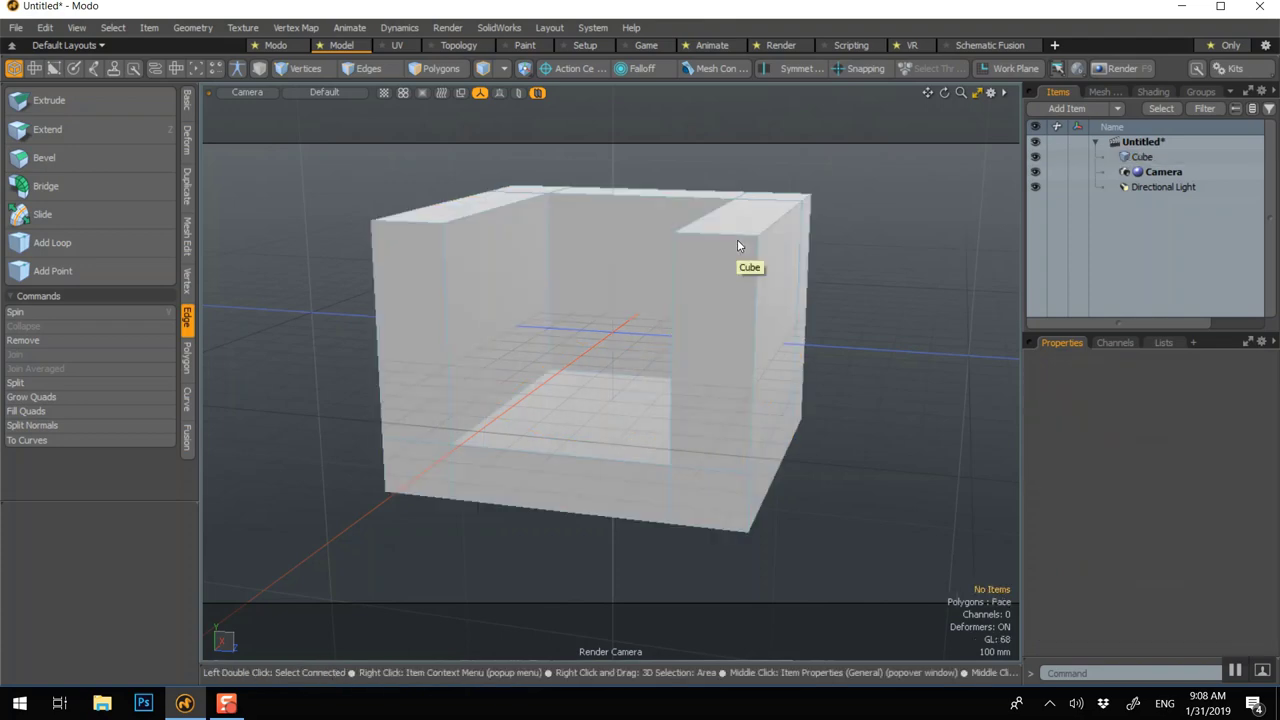
left_click(38, 246)
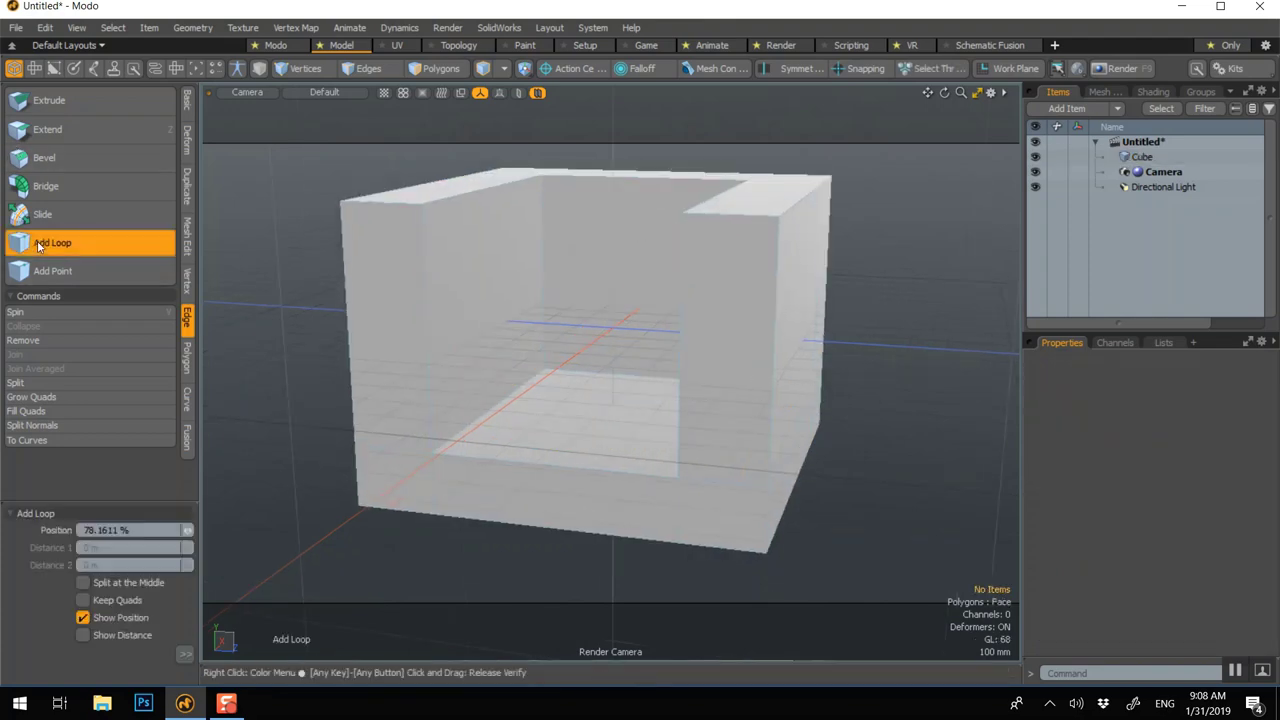
left_click(185, 654)
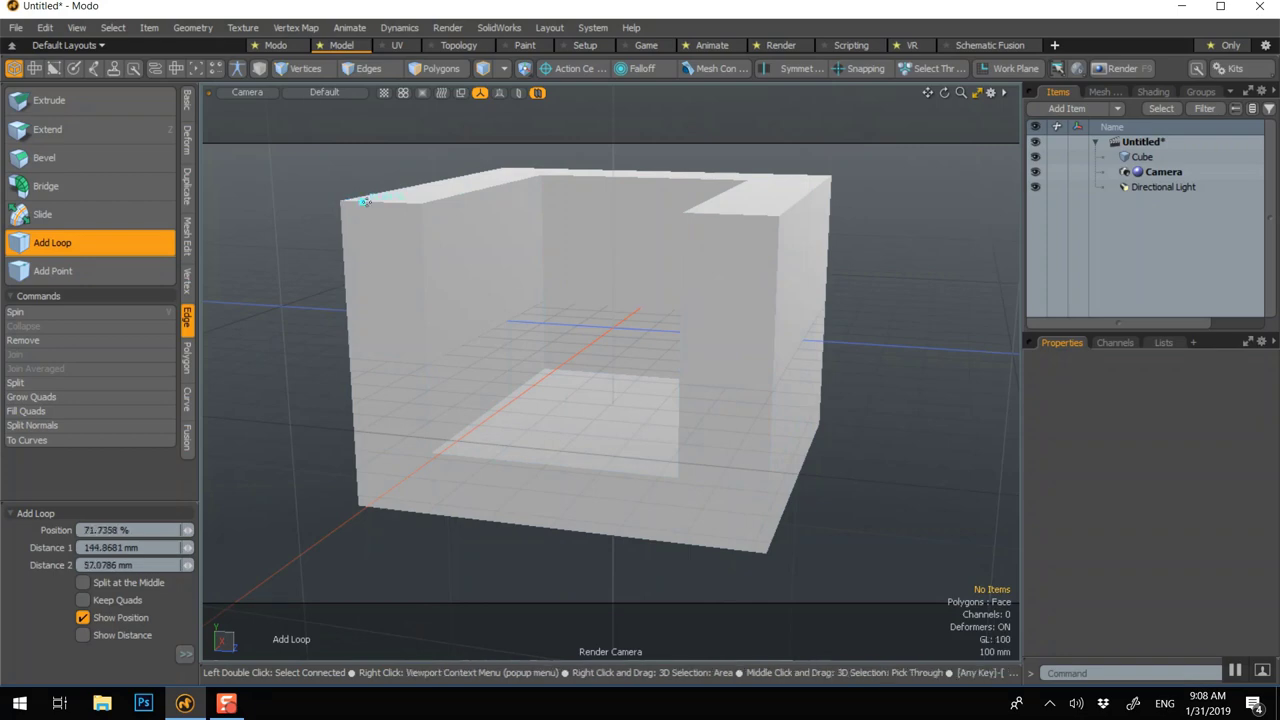
key("space")
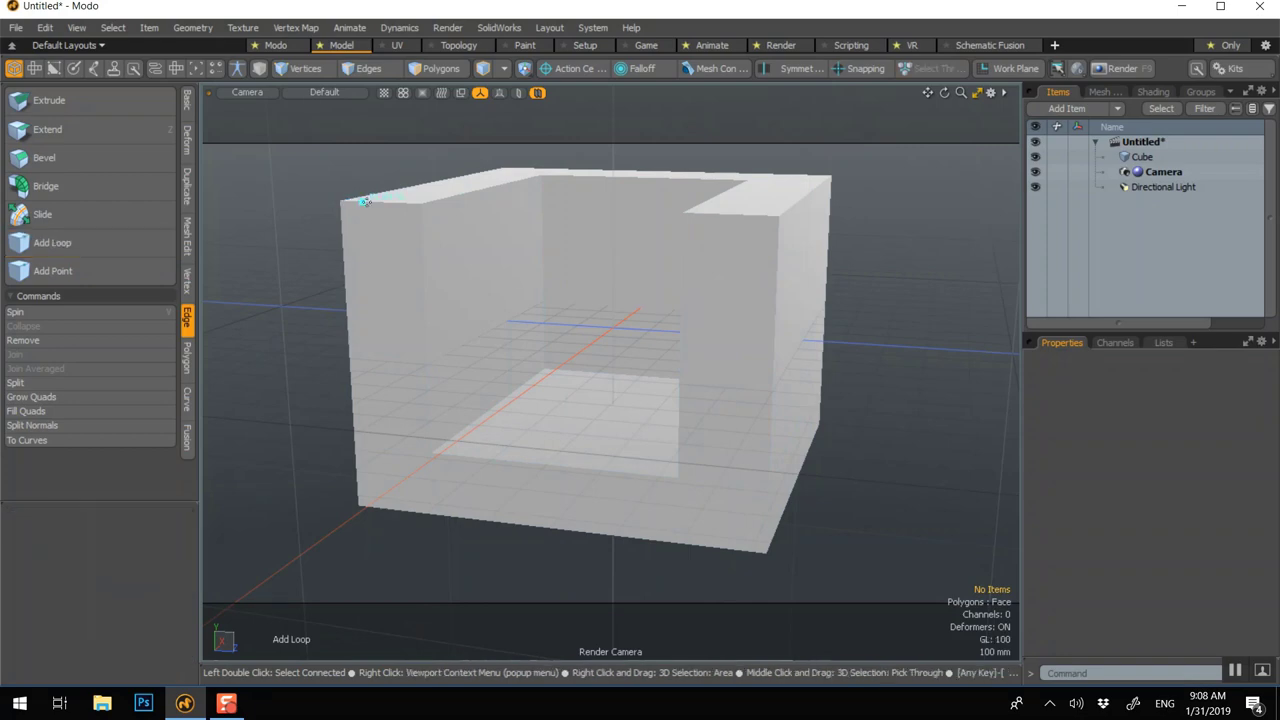
left_click(1139, 158)
key("Escape")
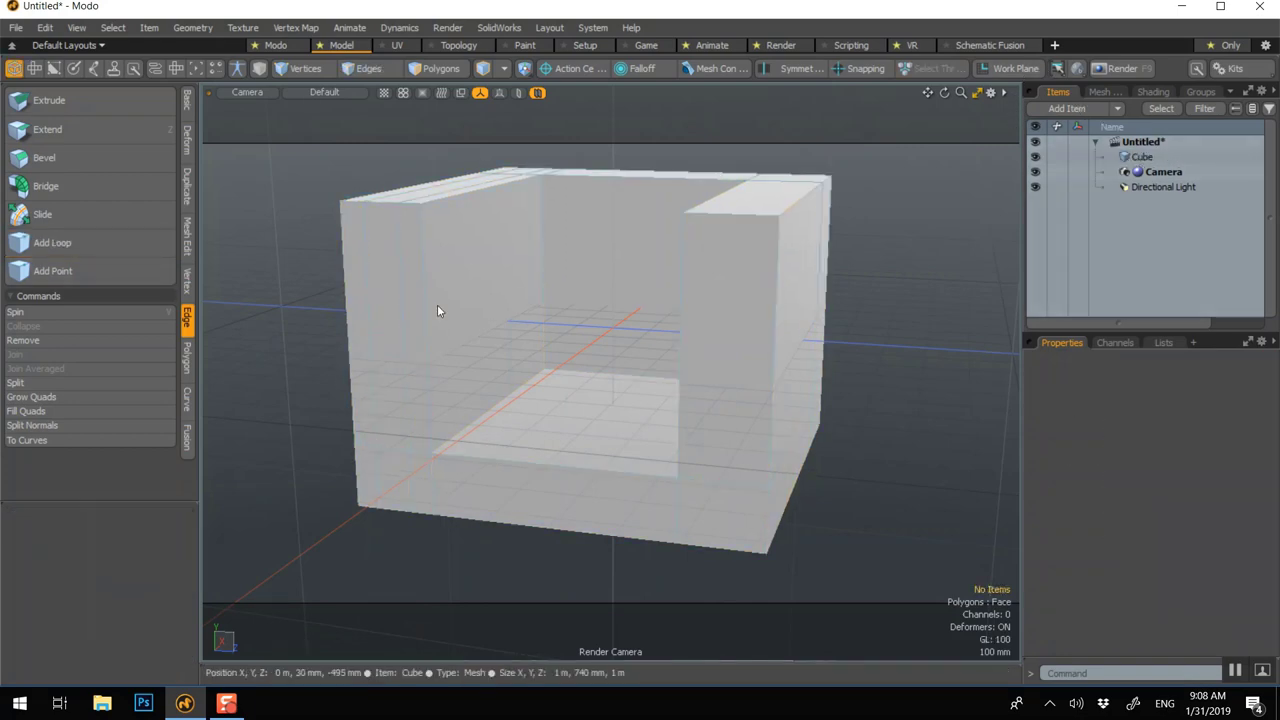
key("ctrl+z")
key("ctrl+z")
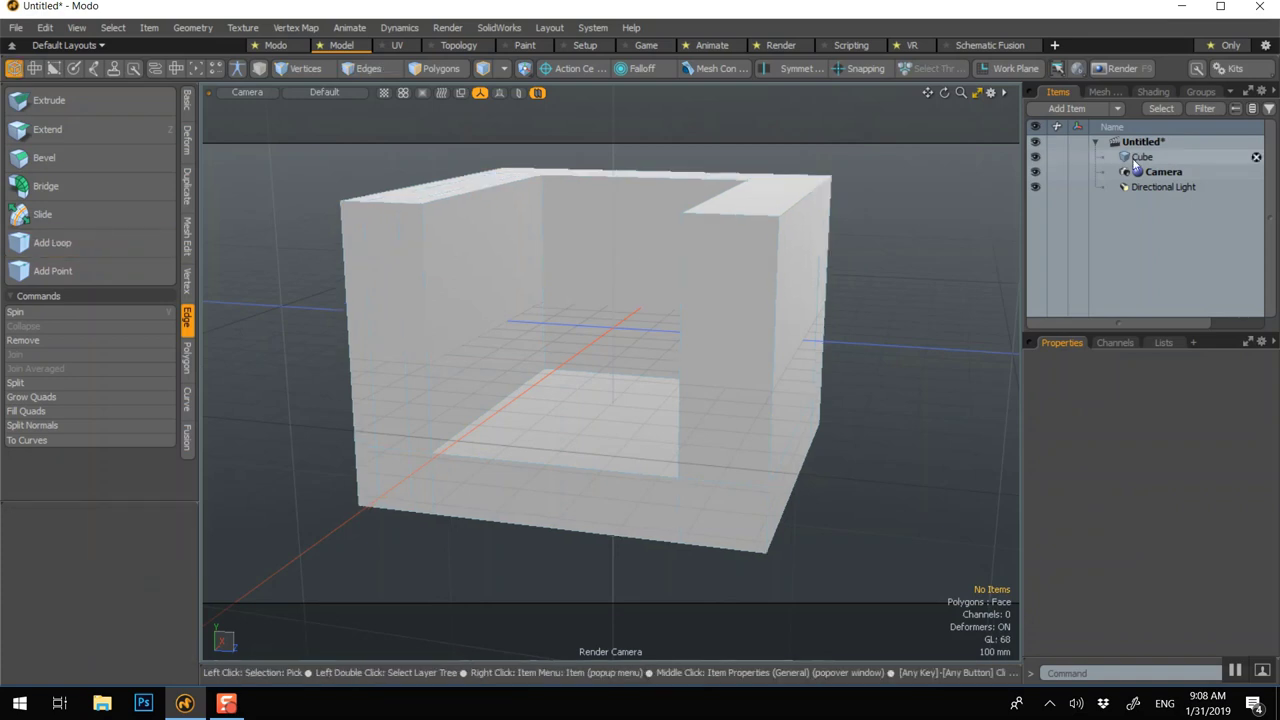
- With the cube selected, use Add Loop to cut symmetric edge loop pairs along both side walls, at about 89% and 91%
left_click(1137, 161)
key("alt+l")
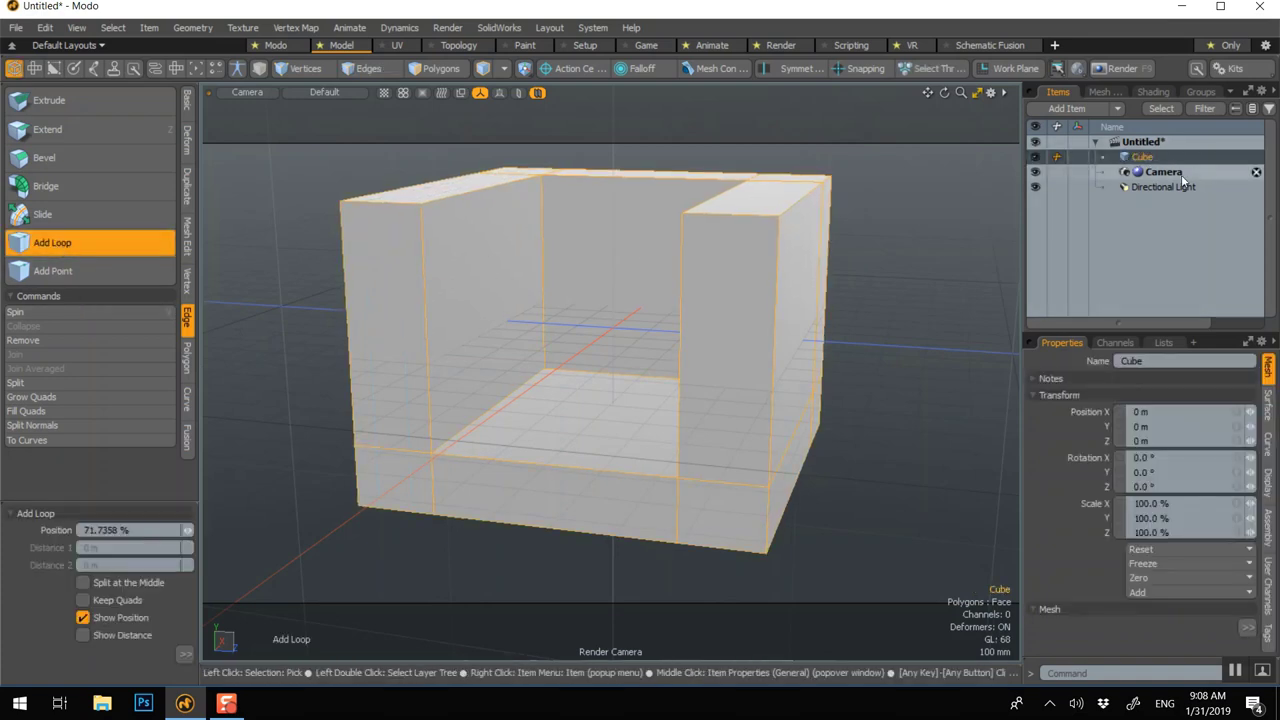
left_click_drag(391, 203, 340, 201)
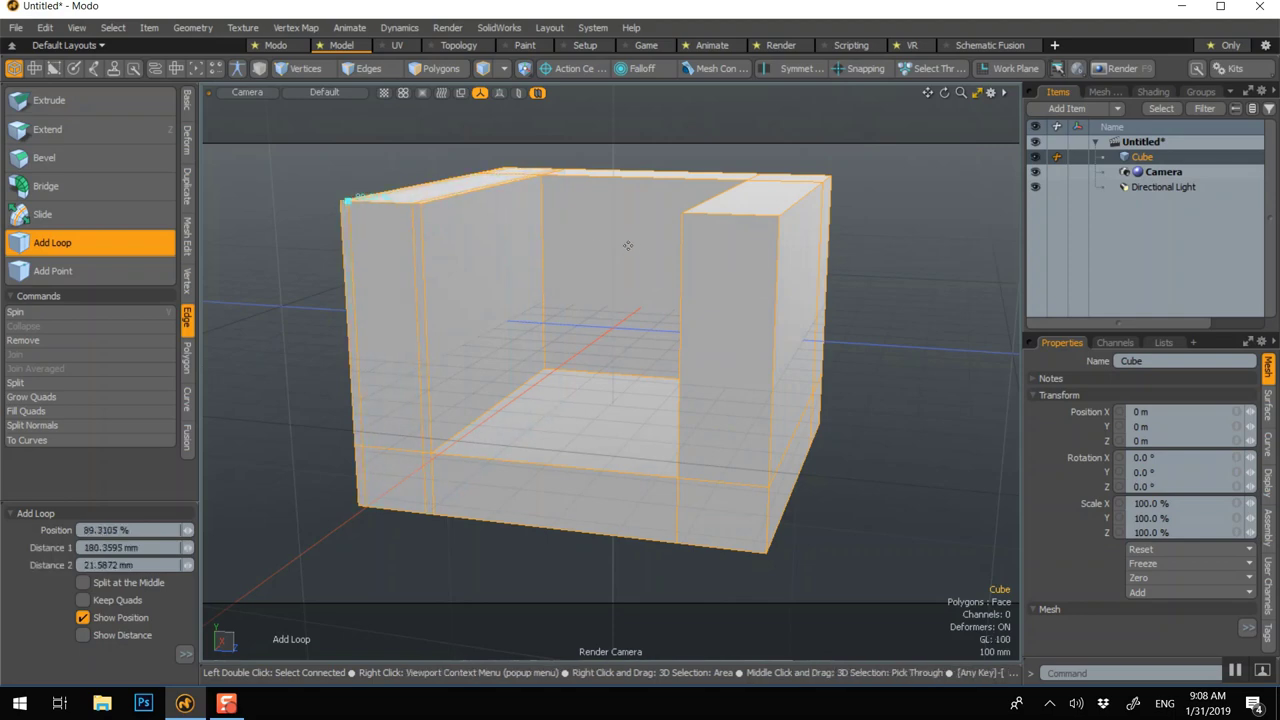
left_click(722, 199)
key("ctrl+z")
key("ctrl+z")
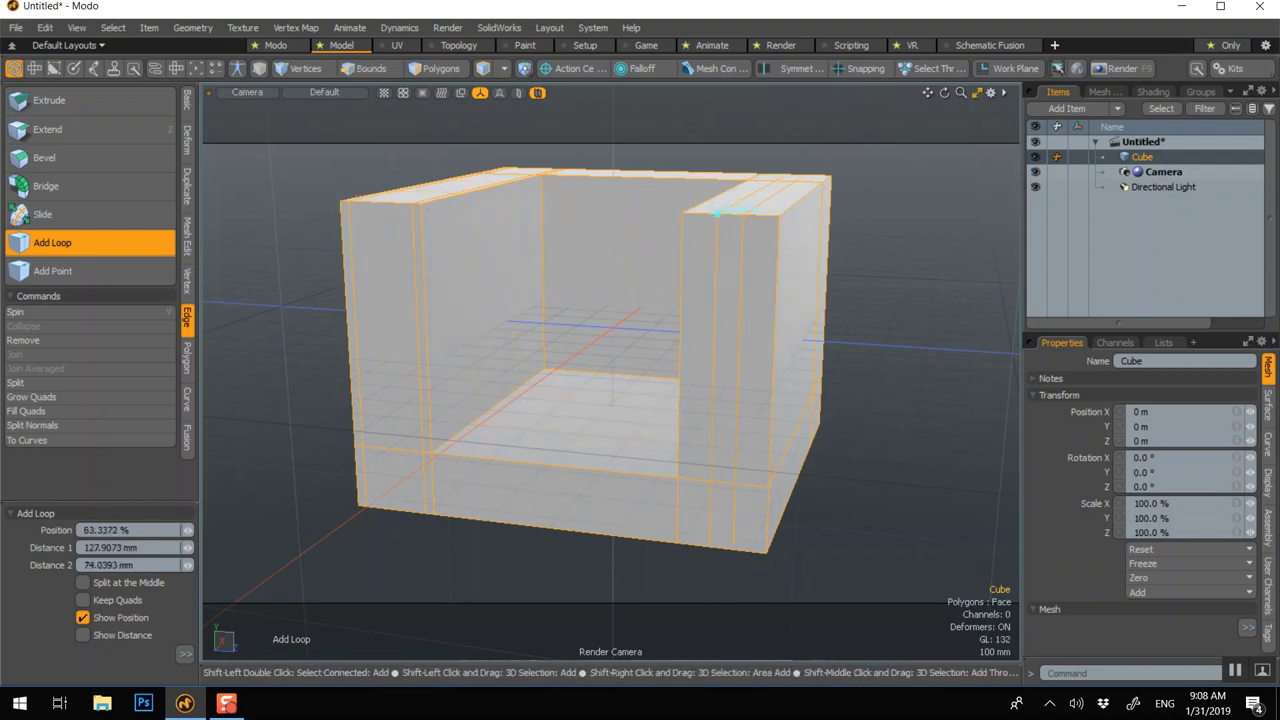
left_click_drag(716, 211, 692, 211)
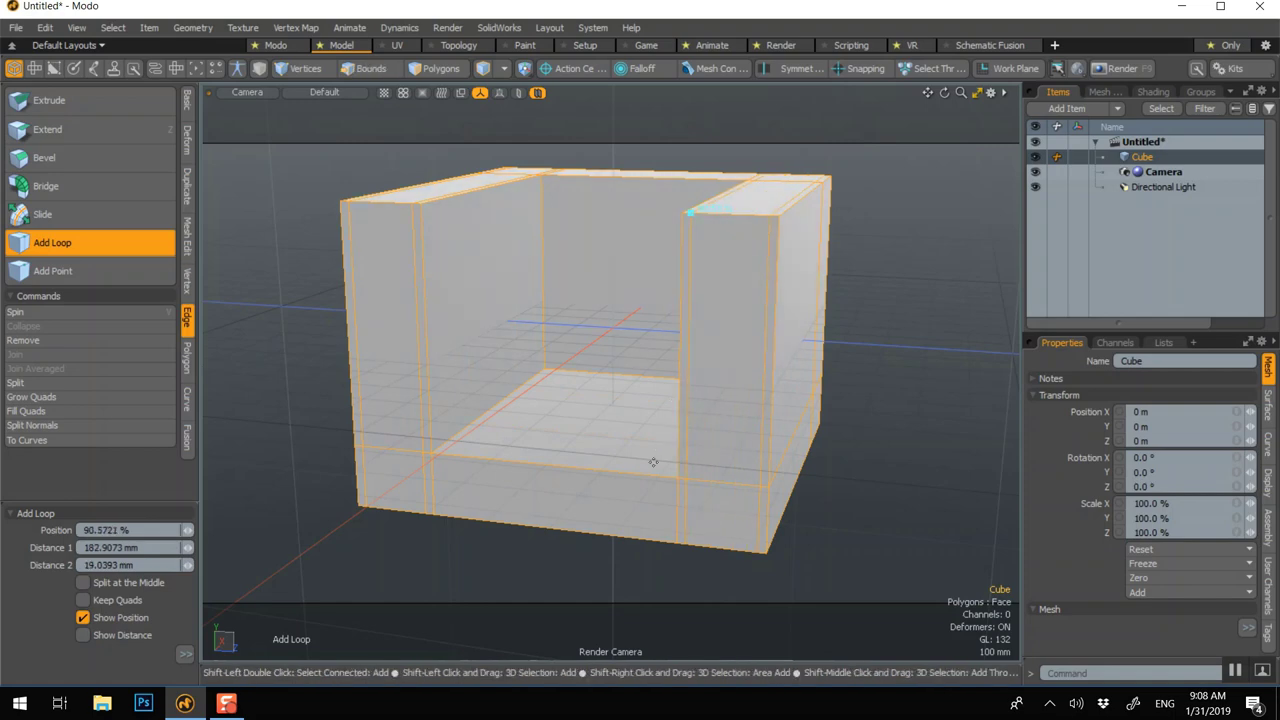
- Add supporting edge loops at about 82%, 6%, 94% and 94% around the base, inner corners and top, and convert the polygons to subdivision surfaces
left_click_drag(674, 492, 677, 492)
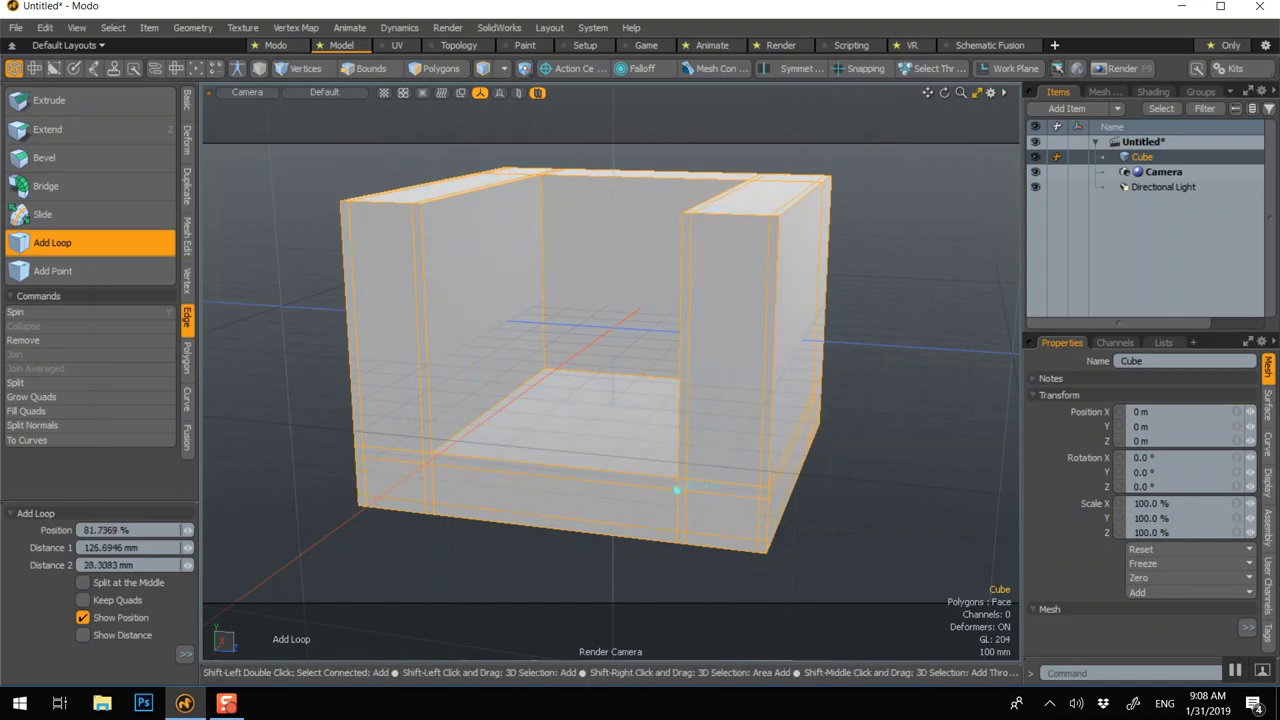
left_click(456, 434)
left_click_drag(456, 434, 444, 444)
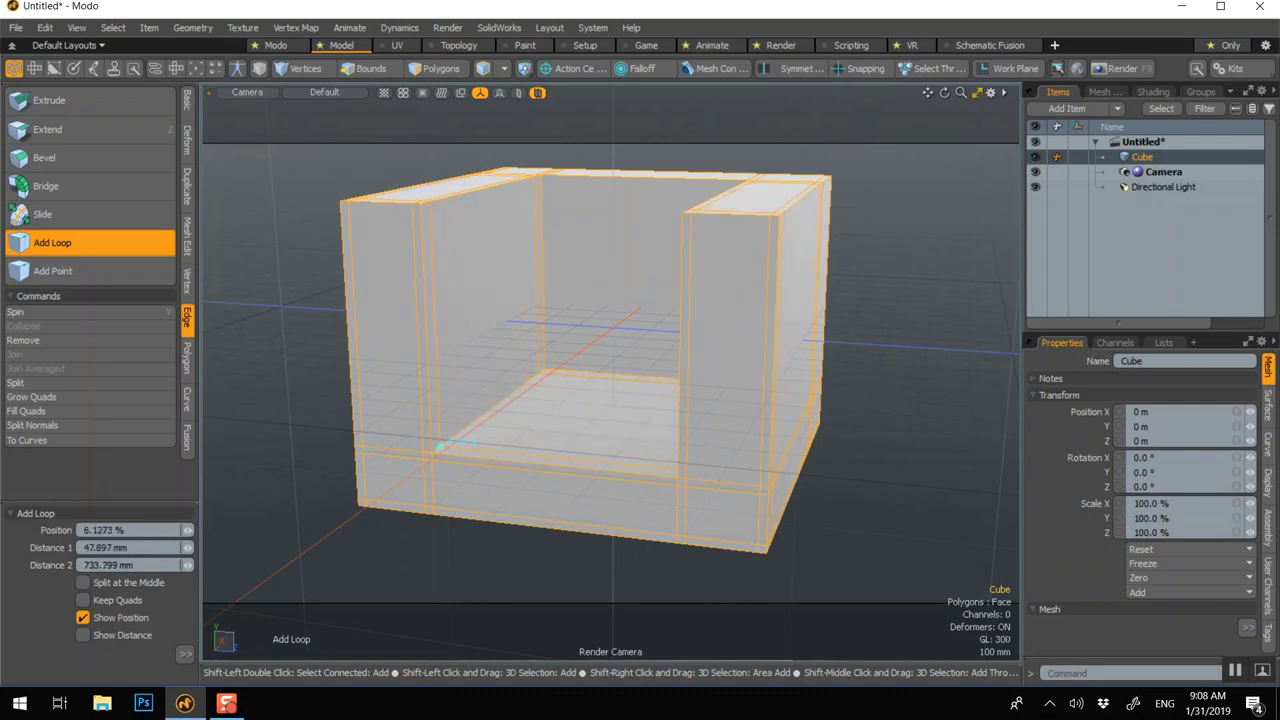
left_click(553, 370)
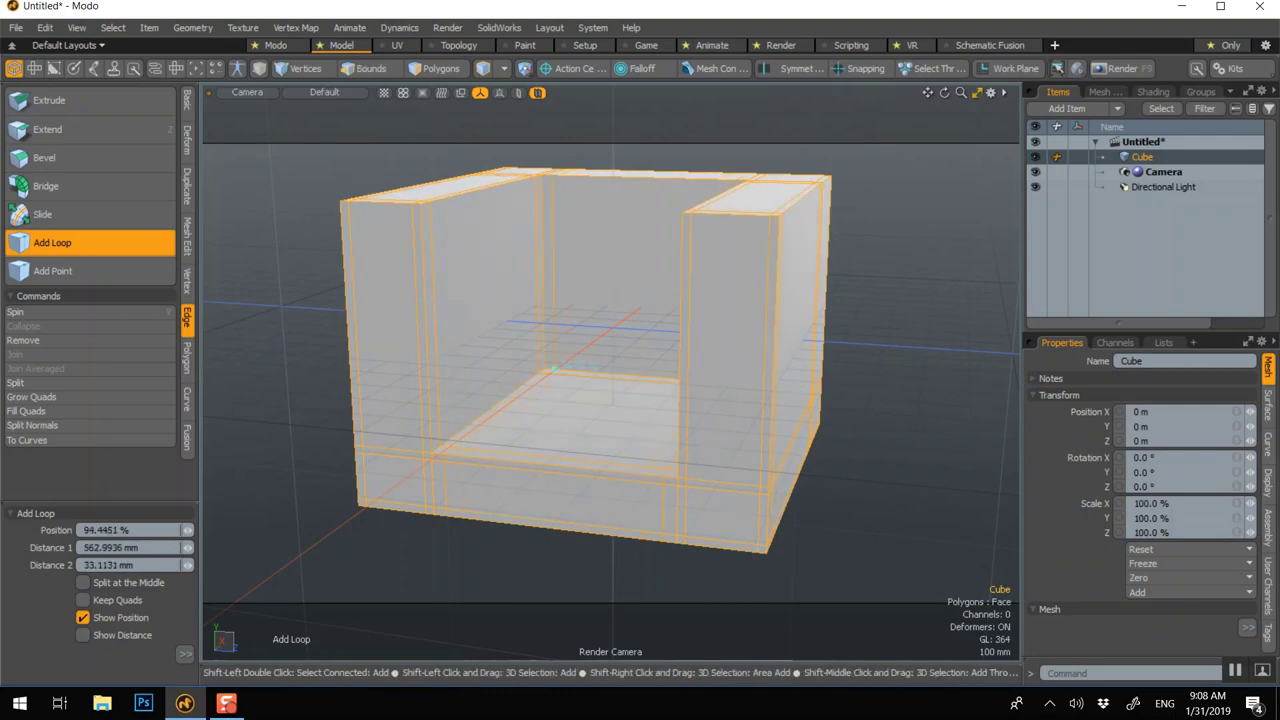
left_click(540, 353)
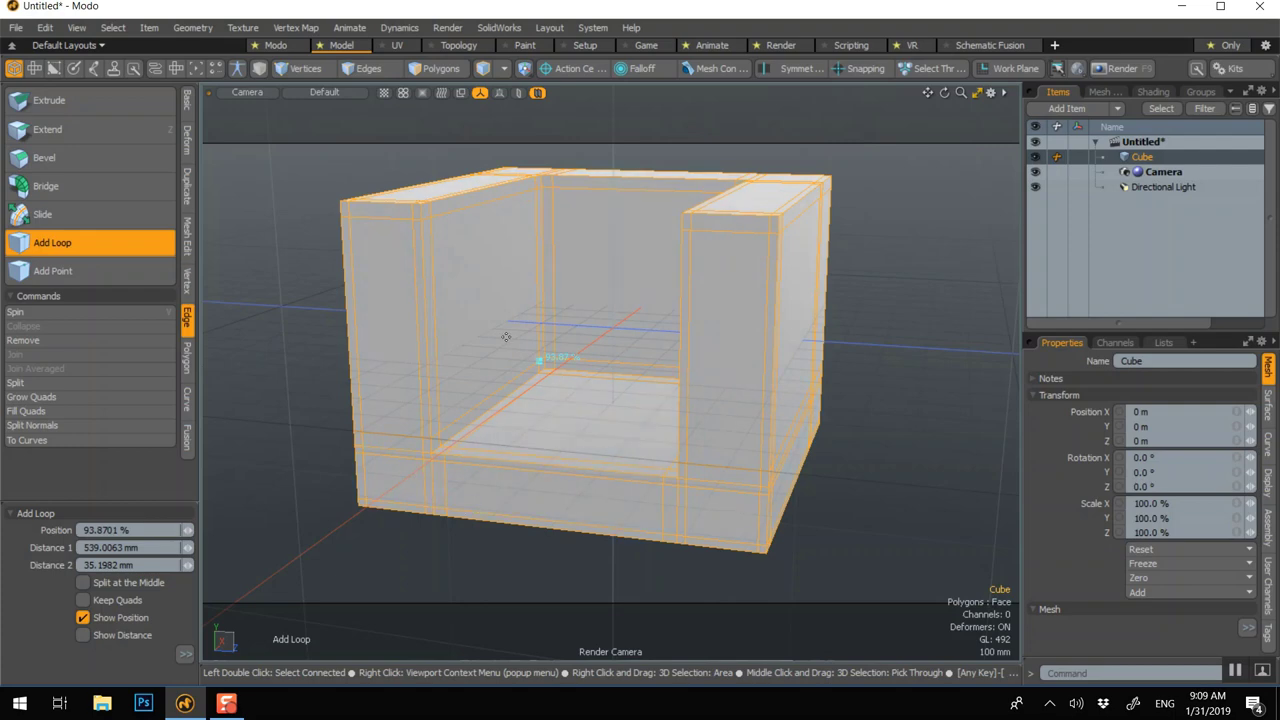
key("space")
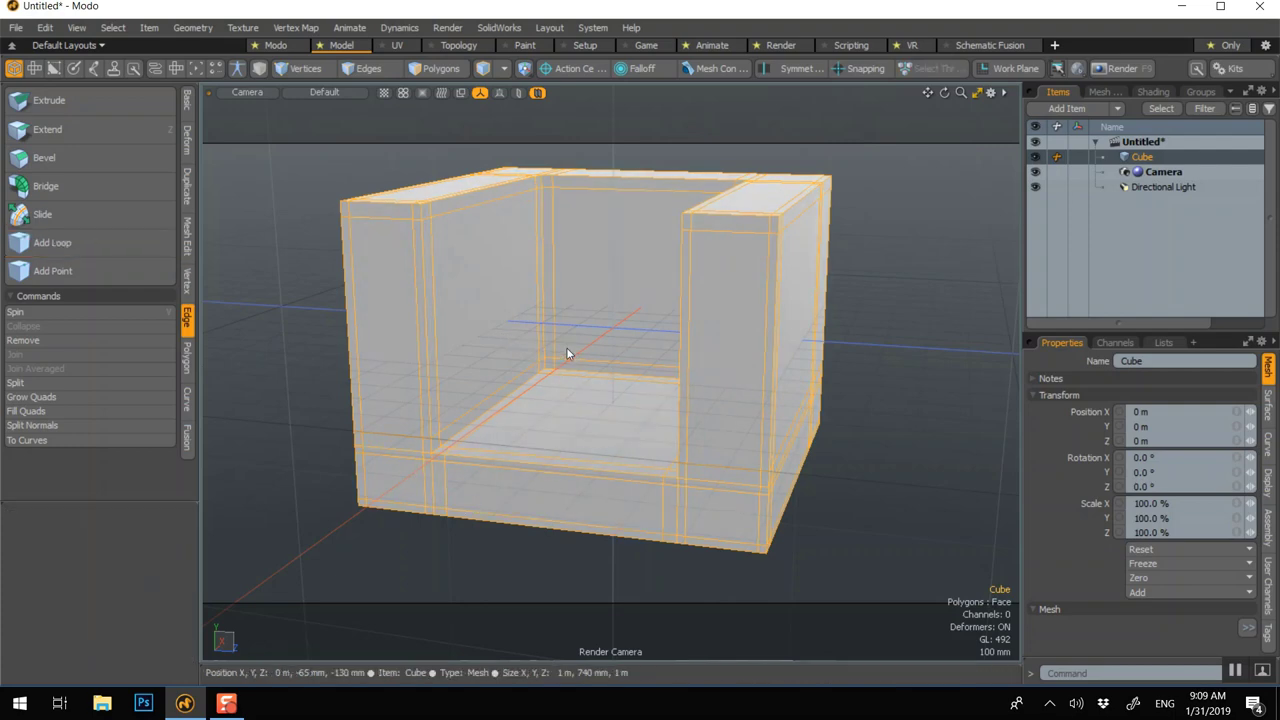
key("Tab")
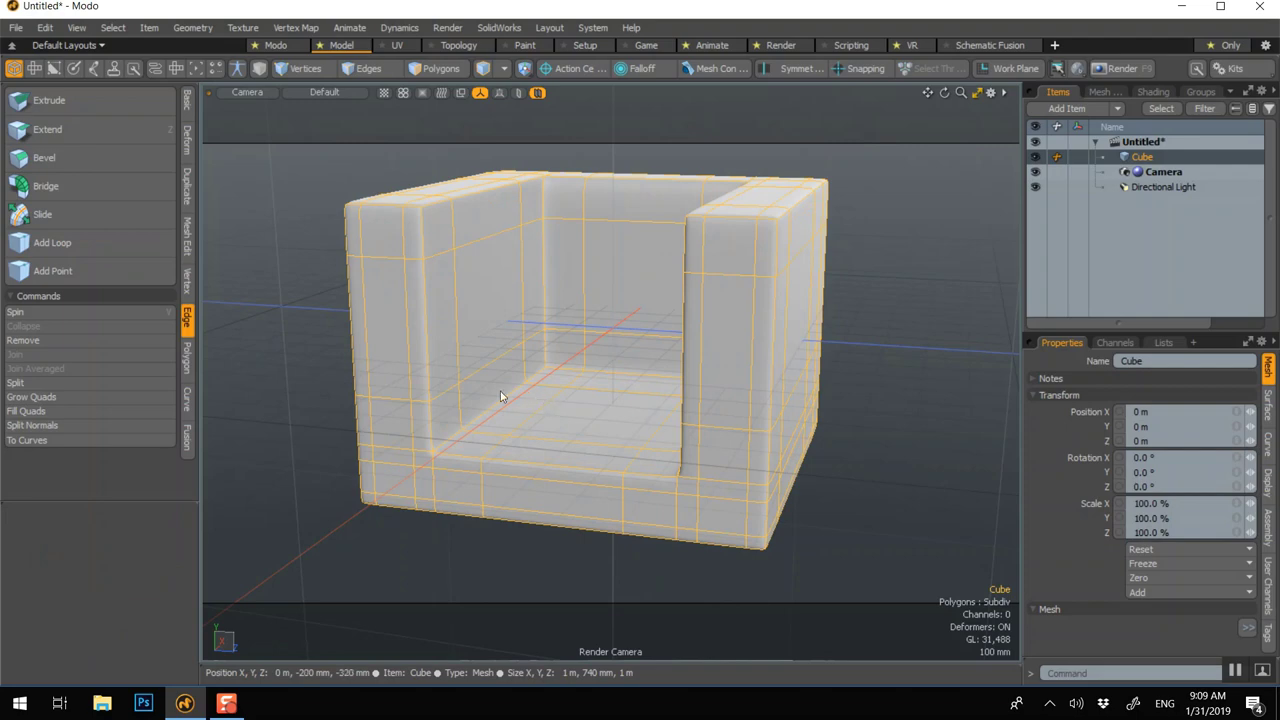
- Select all vertices along the bottom of the chair, move them slightly down along Y, and clear the selection
left_click_drag(501, 396, 563, 332, "alt")
key("1")
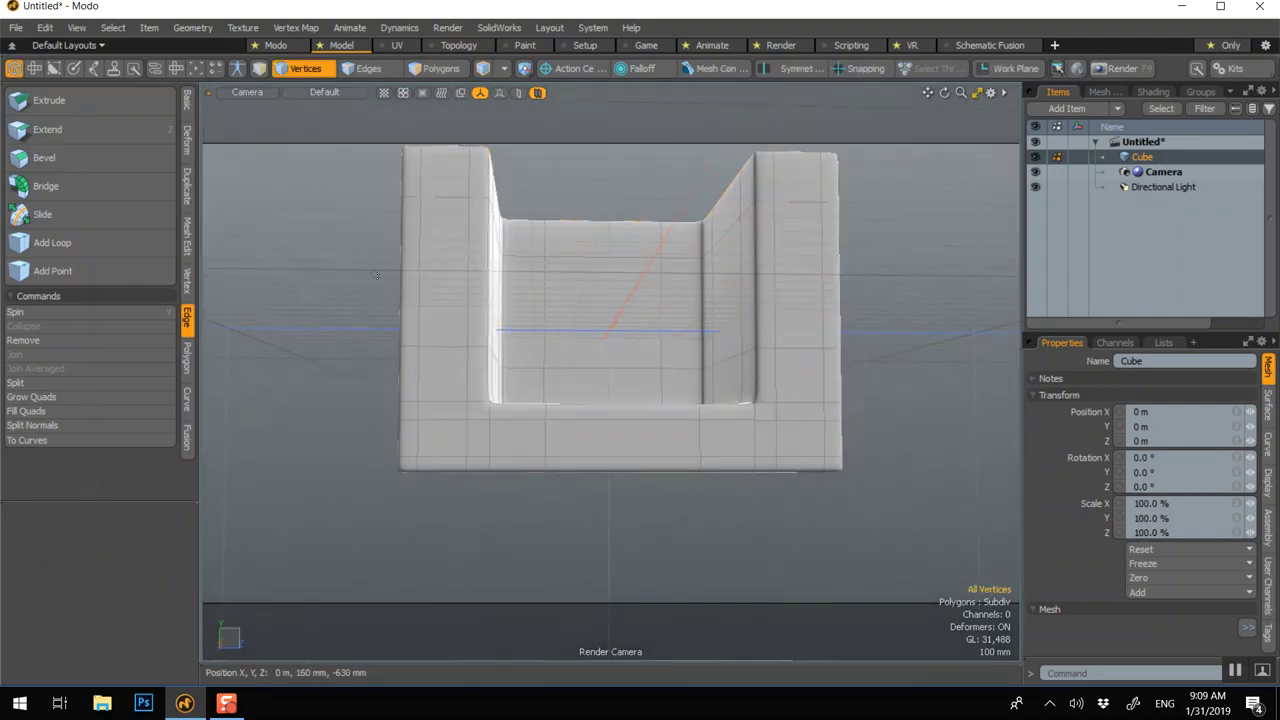
left_click_drag(326, 432, 940, 504)
key("w")
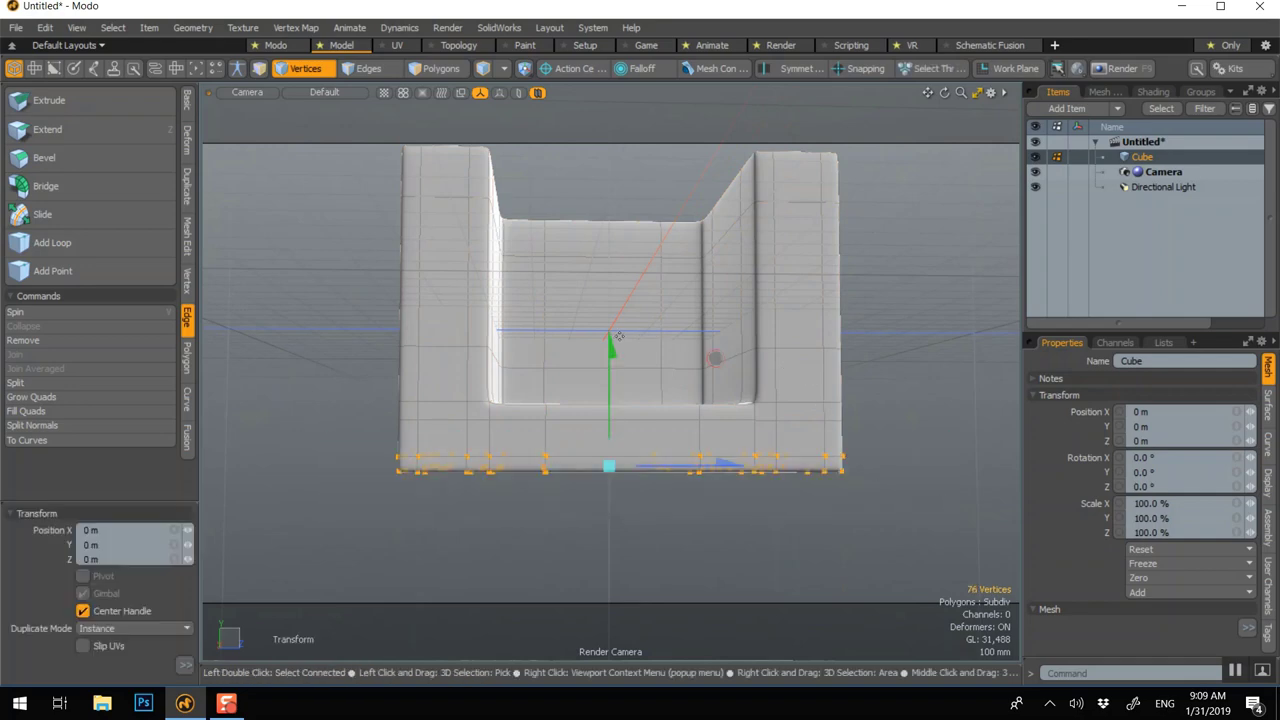
left_click_drag(610, 350, 621, 448)
key("Escape")
key("Escape")
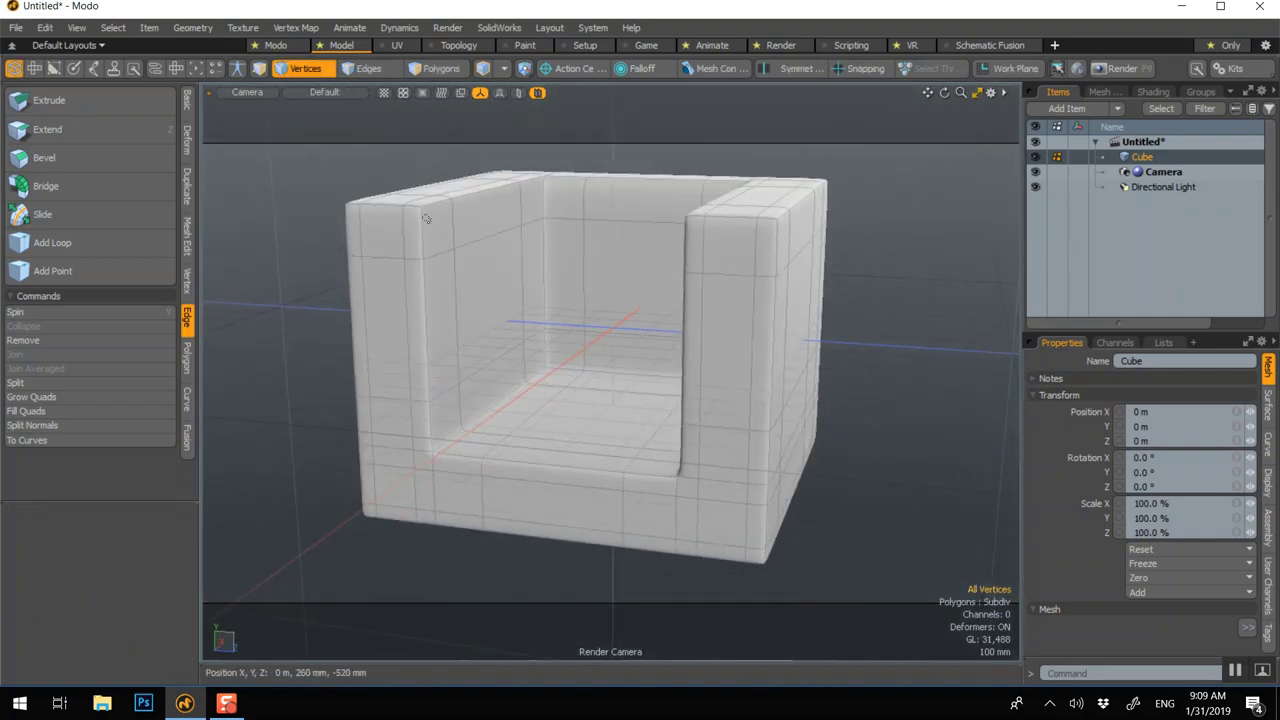
- With the Local action center, select the large inner polygons of both arms, backrest and seat, and move them 15 mm along local Z
left_click(424, 73)
left_click(547, 73)
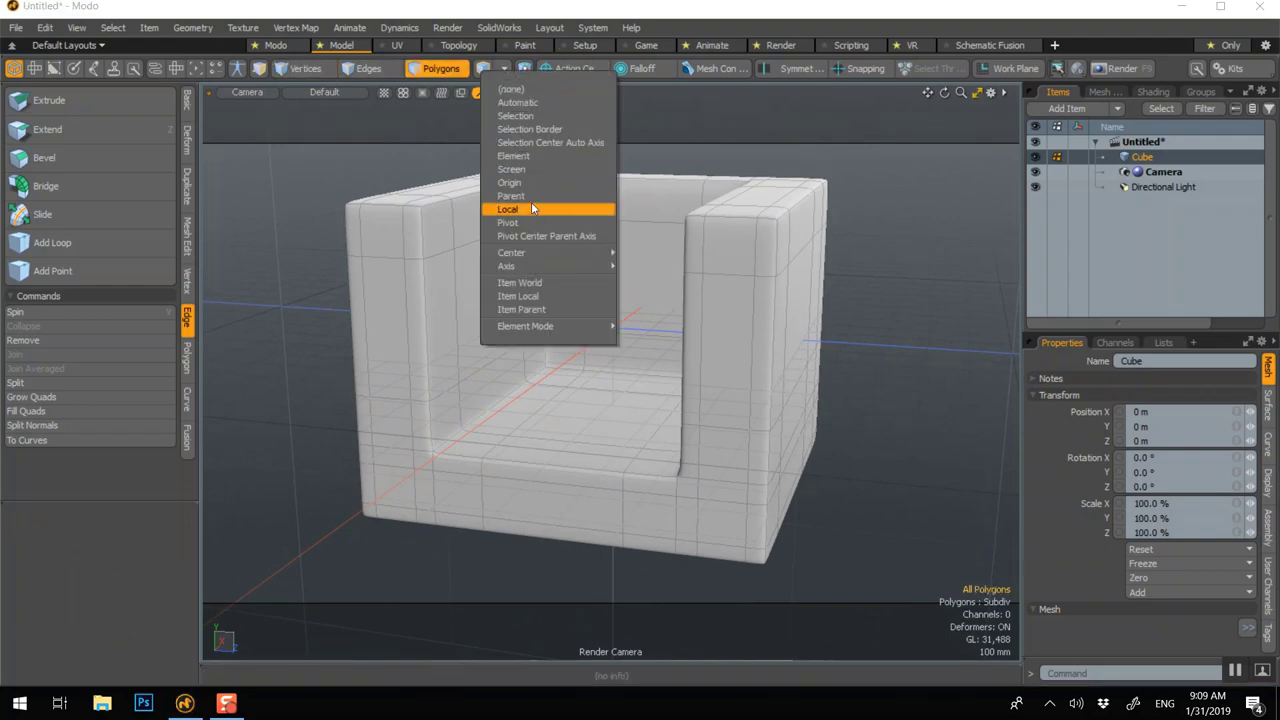
left_click(533, 208)
left_click(483, 278)
left_click(605, 295, "shift")
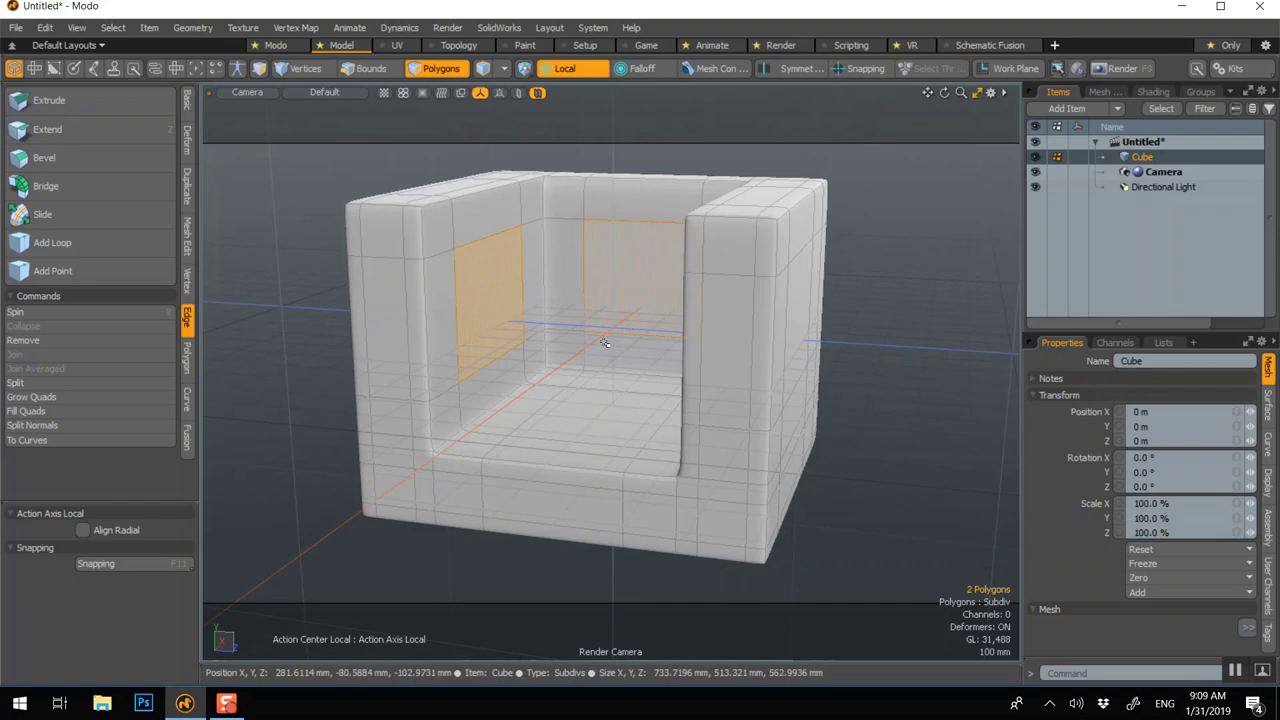
left_click(579, 402, "shift")
left_click_drag(579, 402, 731, 313, "alt")
left_click(731, 313, "shift")
key("w")
left_click_drag(617, 303, 614, 296)
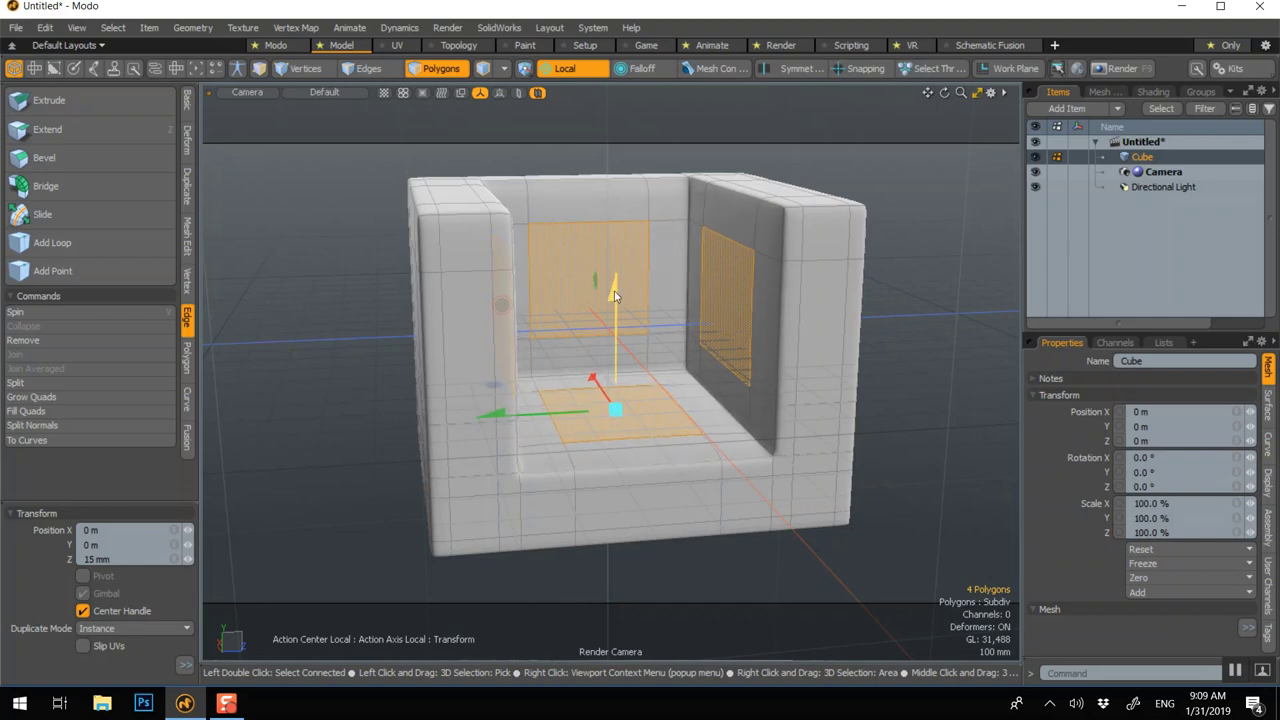
key("space")
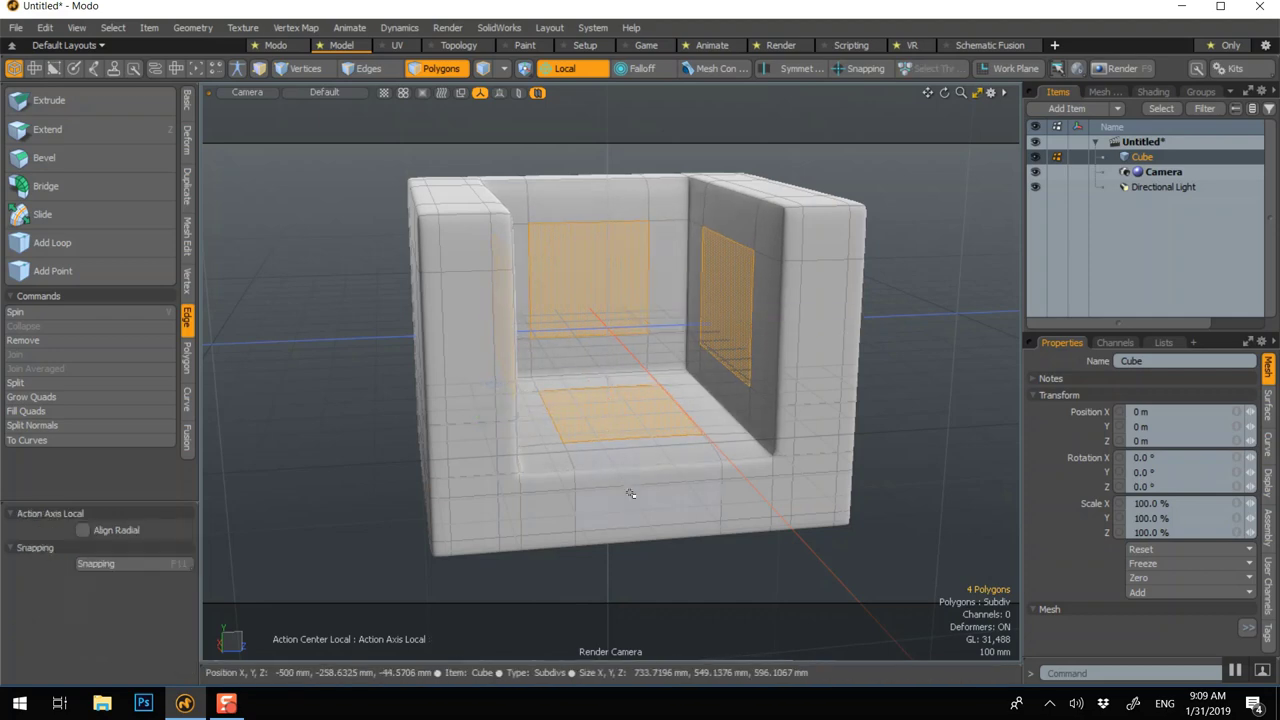
- Select the middle strip of polygons across the base front, arm fronts, arm tops and back top, and move it 20 mm along local Z
left_click_drag(630, 493, 519, 507)
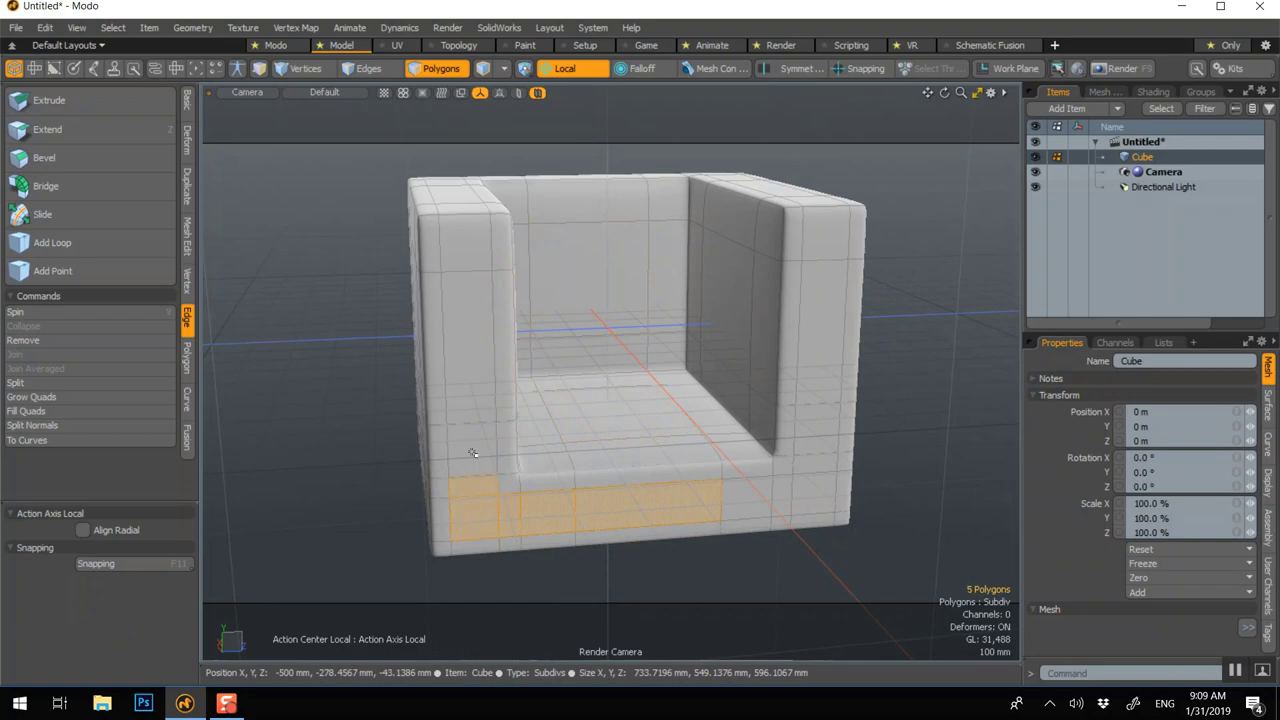
left_click_drag(456, 211, 469, 223)
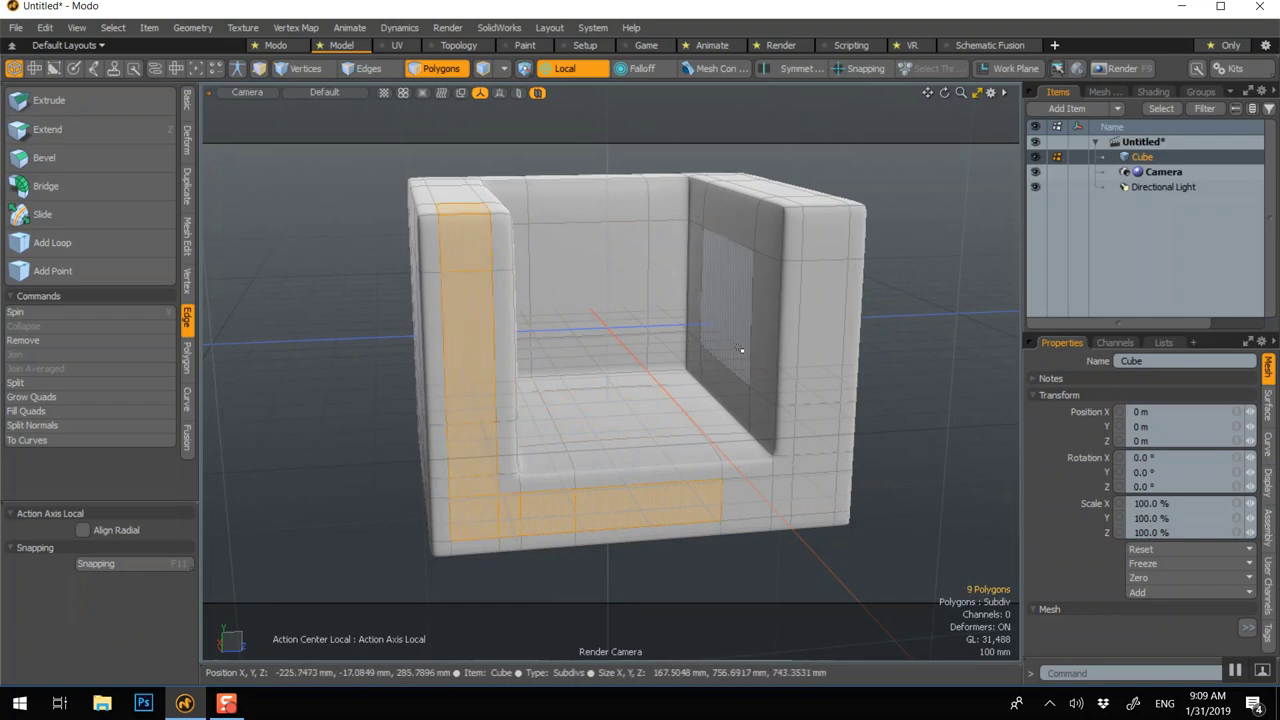
left_click_drag(817, 246, 819, 350, "shift")
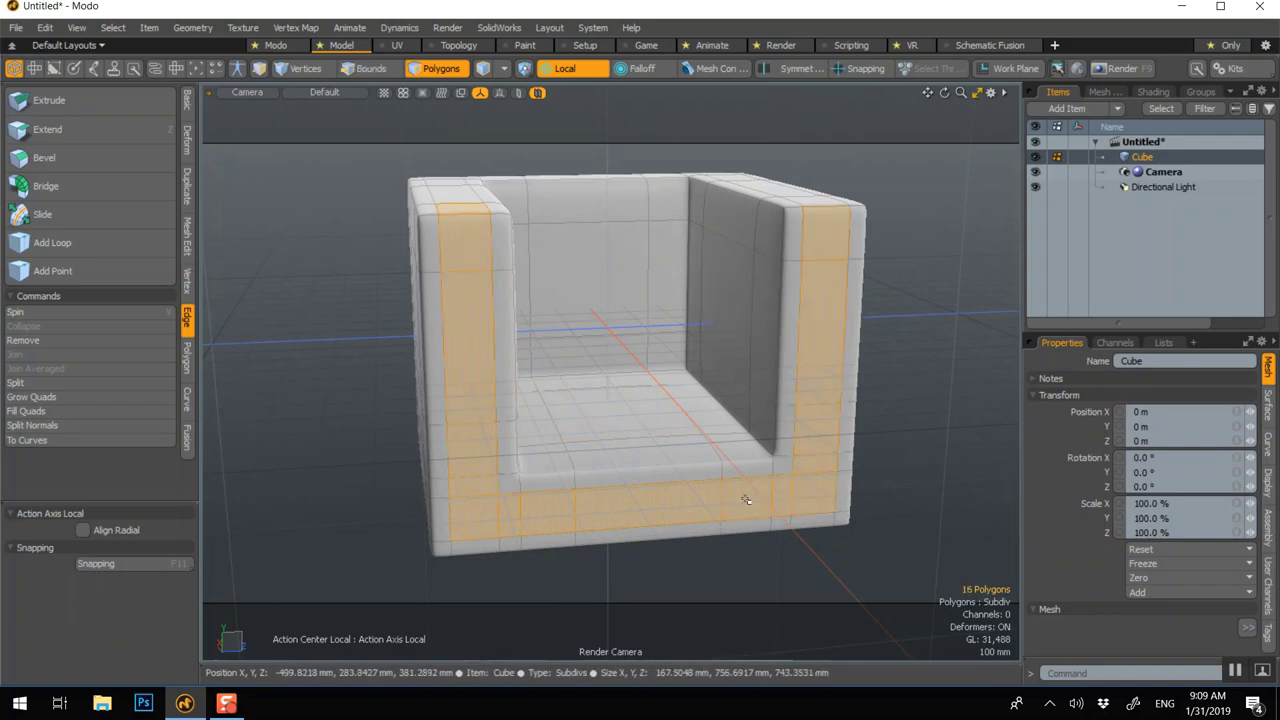
mouse_move(737, 449)
left_mouse_down("alt")
mouse_move(760, 371)
mouse_move(810, 341)
mouse_move(755, 175)
left_mouse_up("alt")
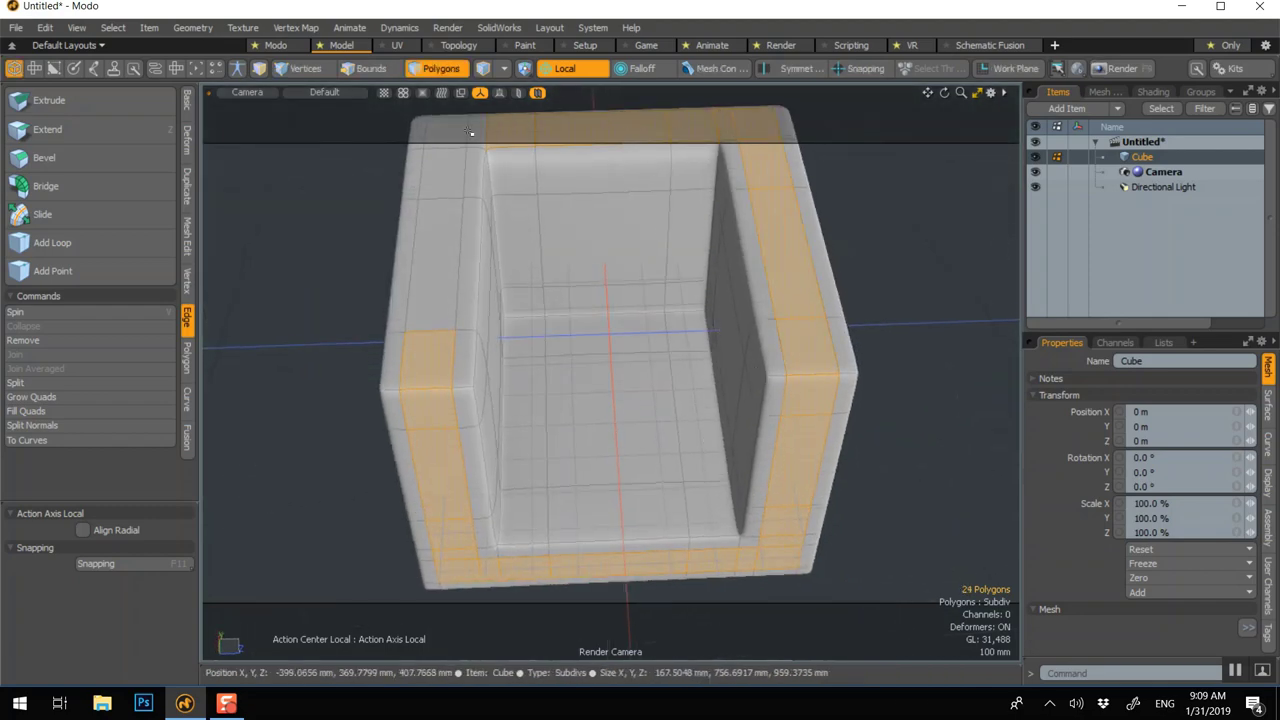
left_click_drag(425, 241, 426, 329, "shift")
key("w")
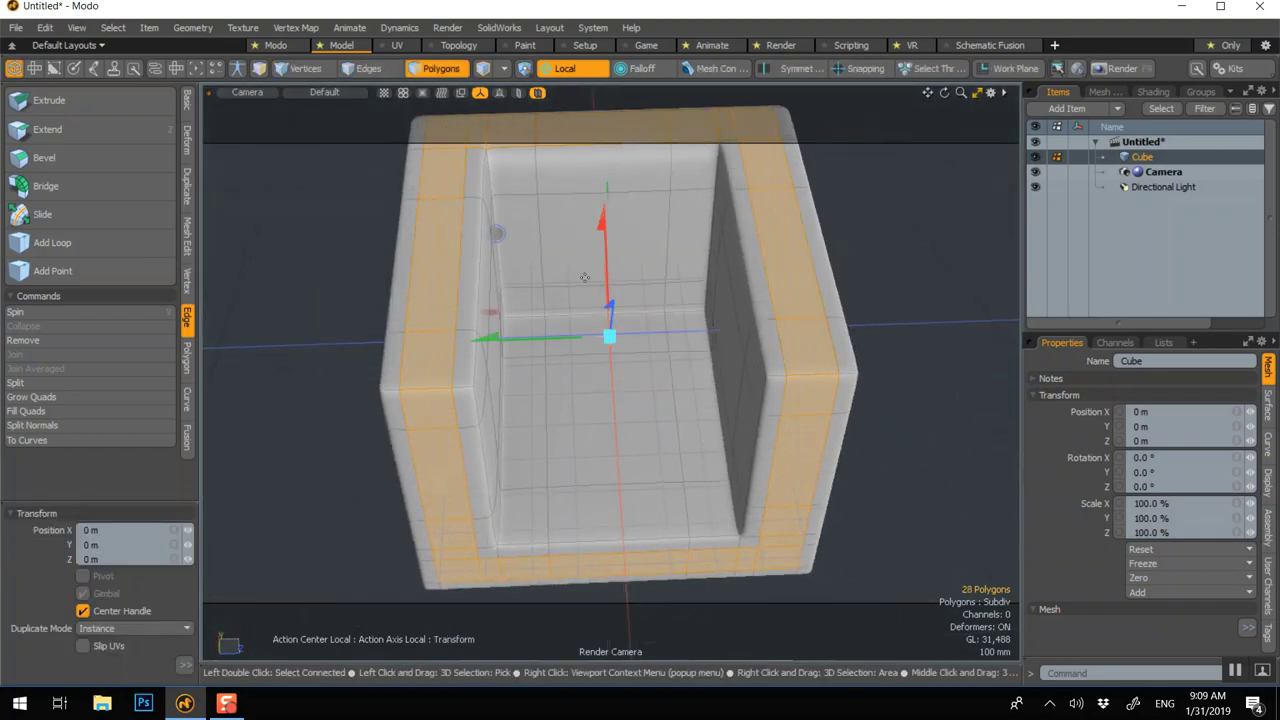
left_click_drag(610, 306, 611, 302)
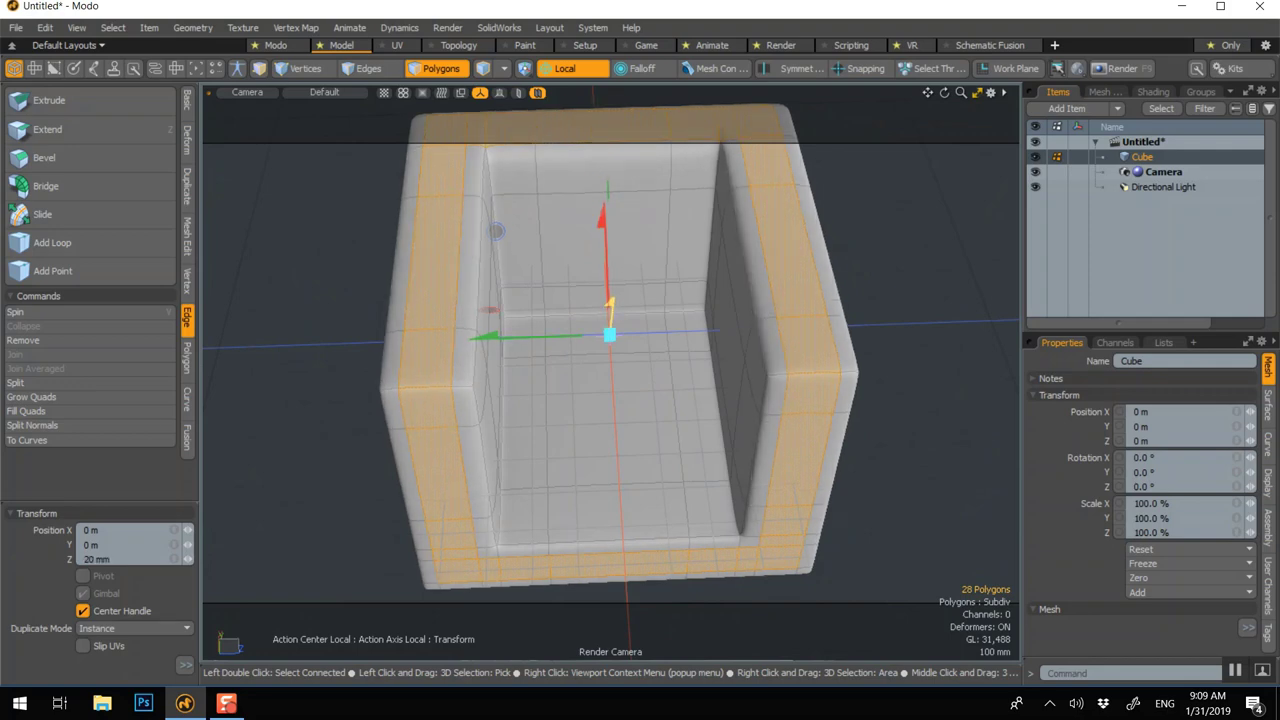
key("space")
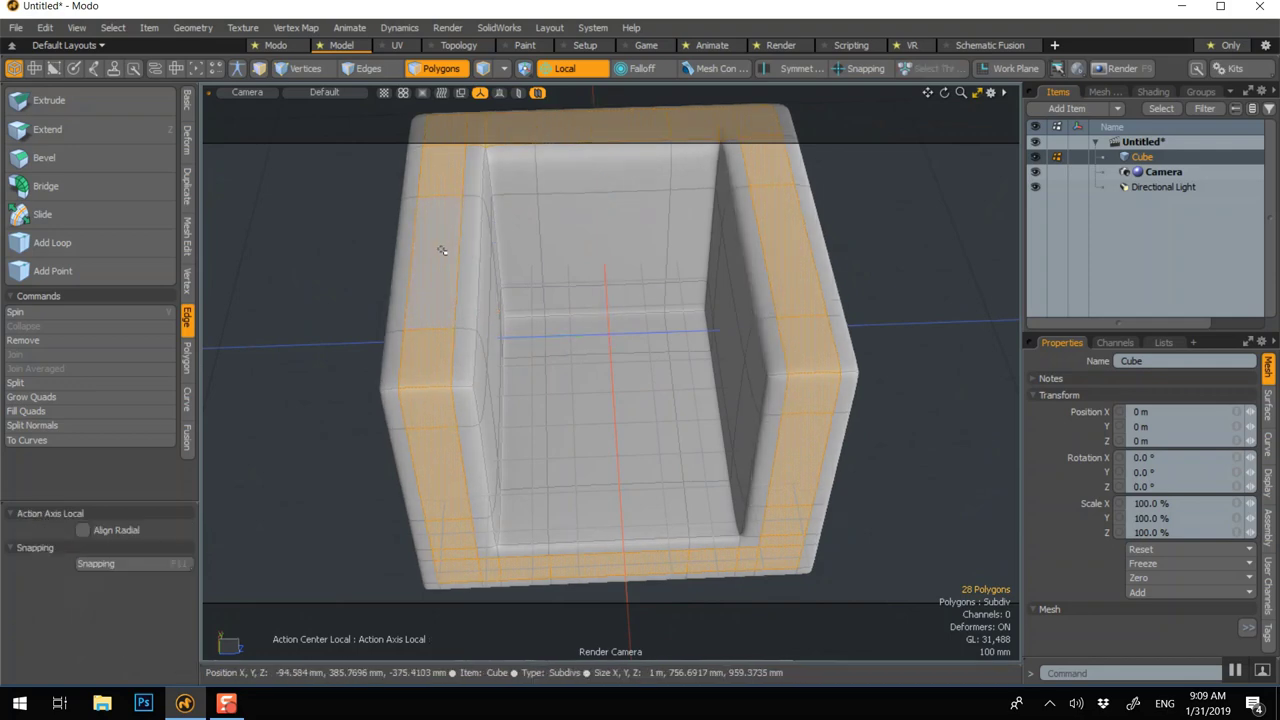
- Select the six central polygons on the arm tops, arm fronts, back top and base front, move them 10 mm along local Z, and deselect
left_click(432, 262)
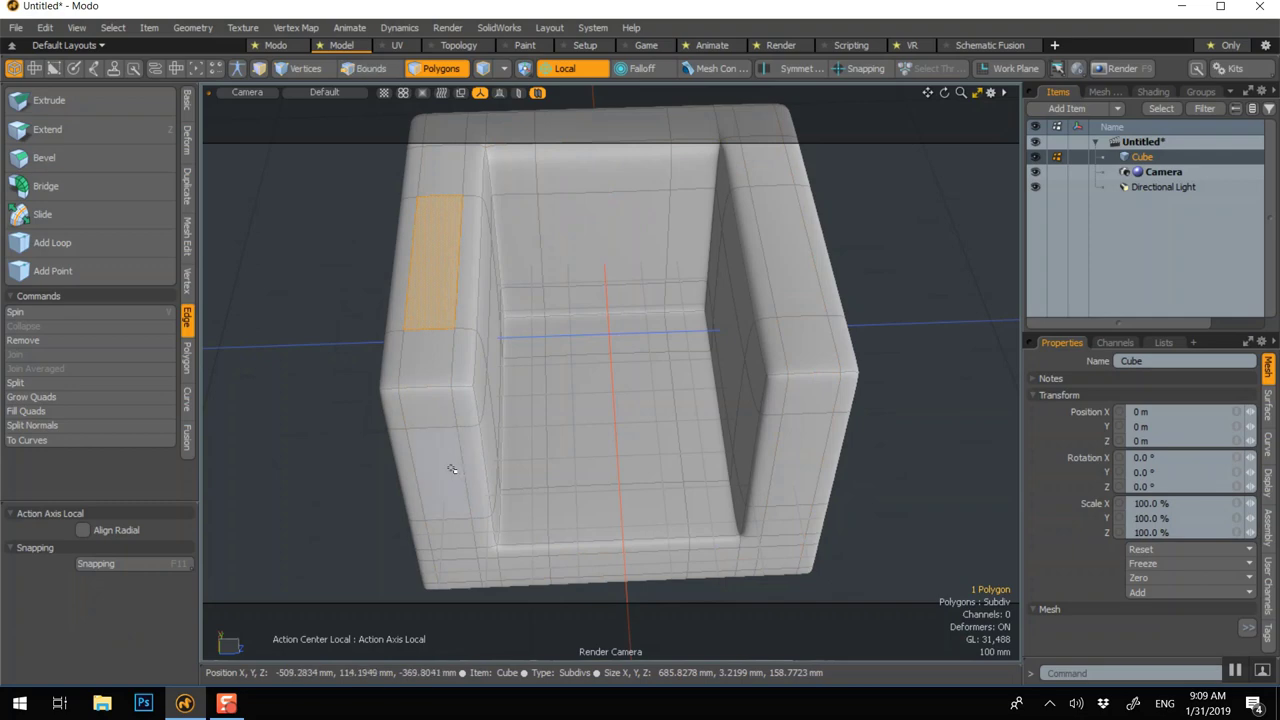
left_click(452, 468, "shift")
left_click(578, 566, "shift")
left_click(766, 255, "shift")
left_click(594, 138, "shift")
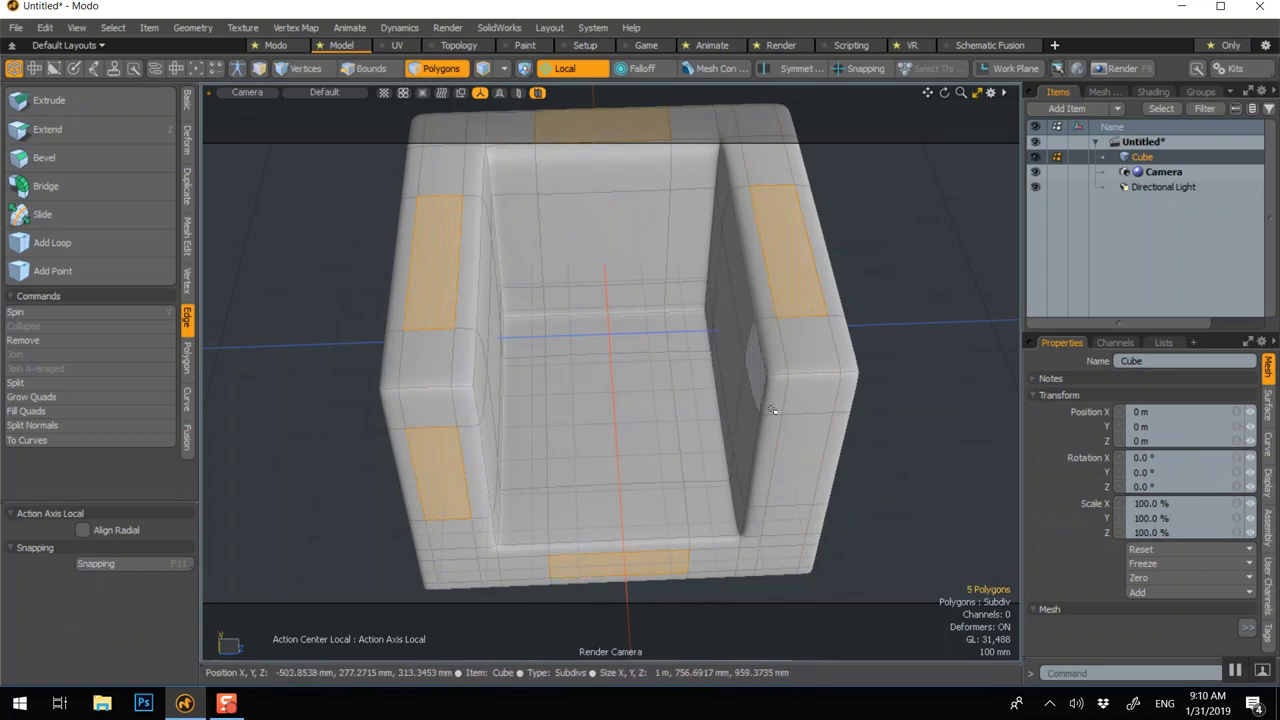
left_click(793, 429, "shift")
key("w")
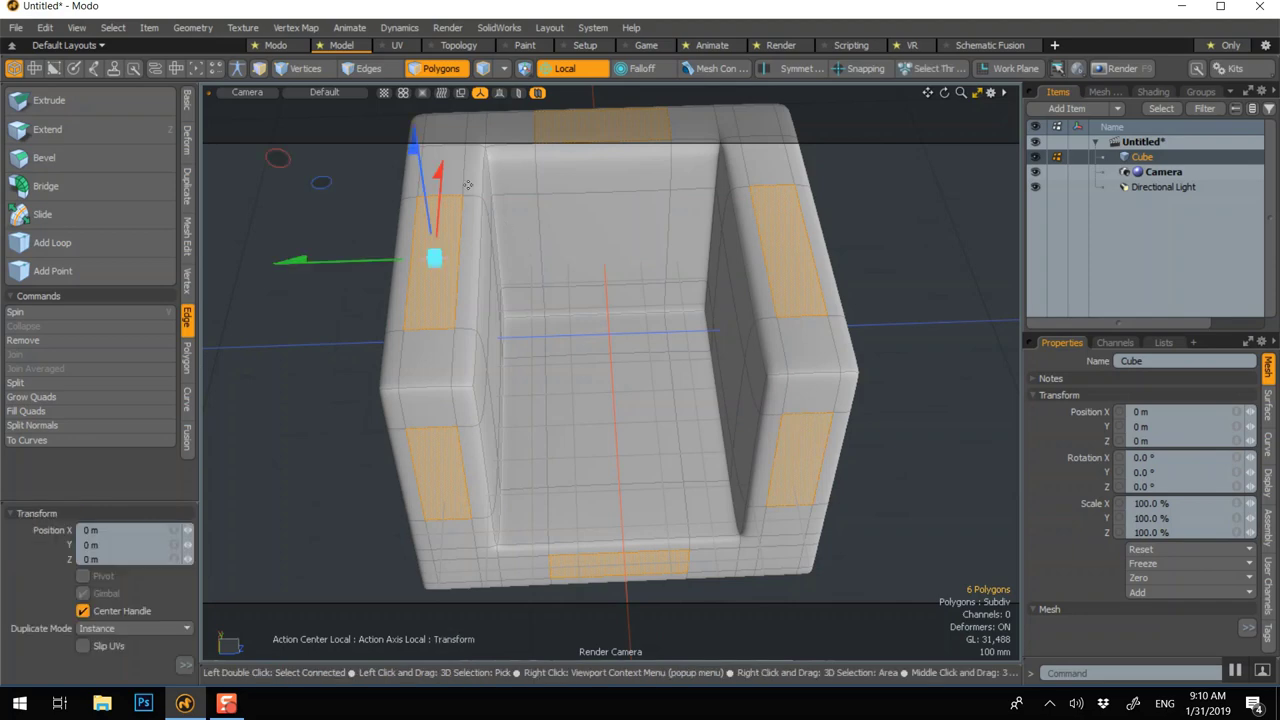
left_click_drag(414, 148, 412, 144)
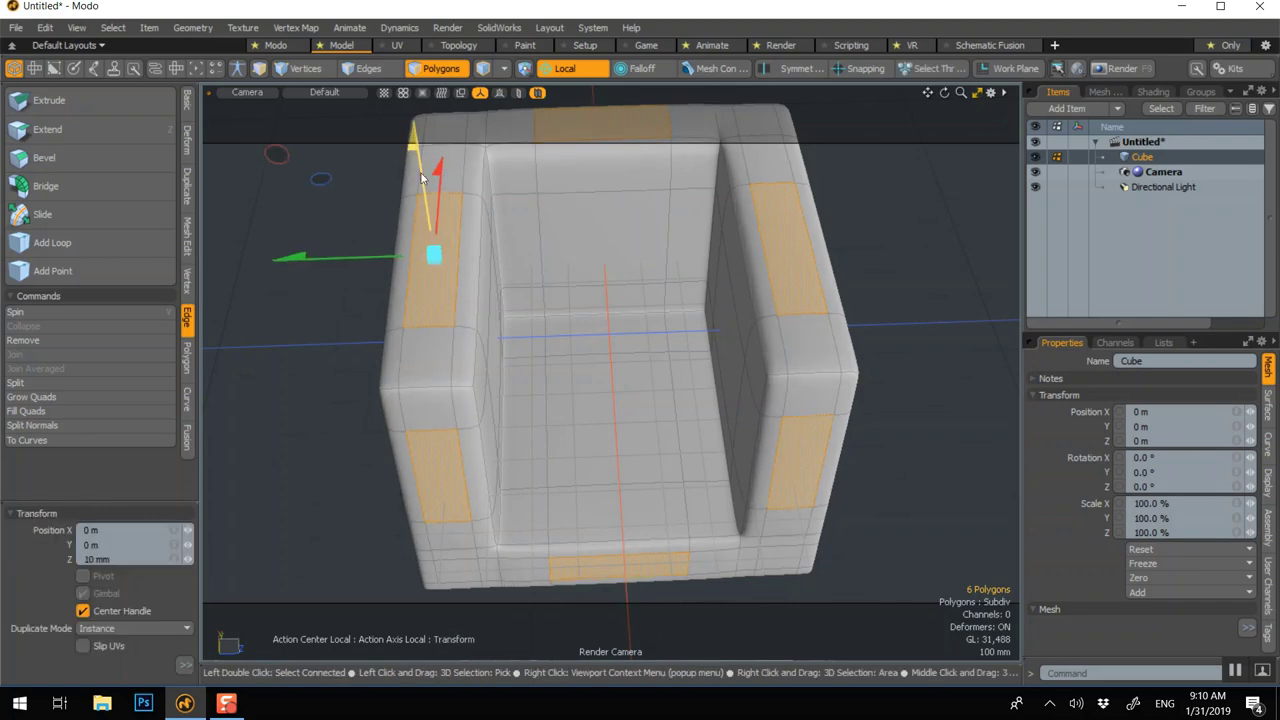
key("q")
left_click(334, 197)
left_click_drag(394, 305, 332, 236, "alt")
left_click(509, 314)
left_click_drag(571, 340, 614, 386, "alt")
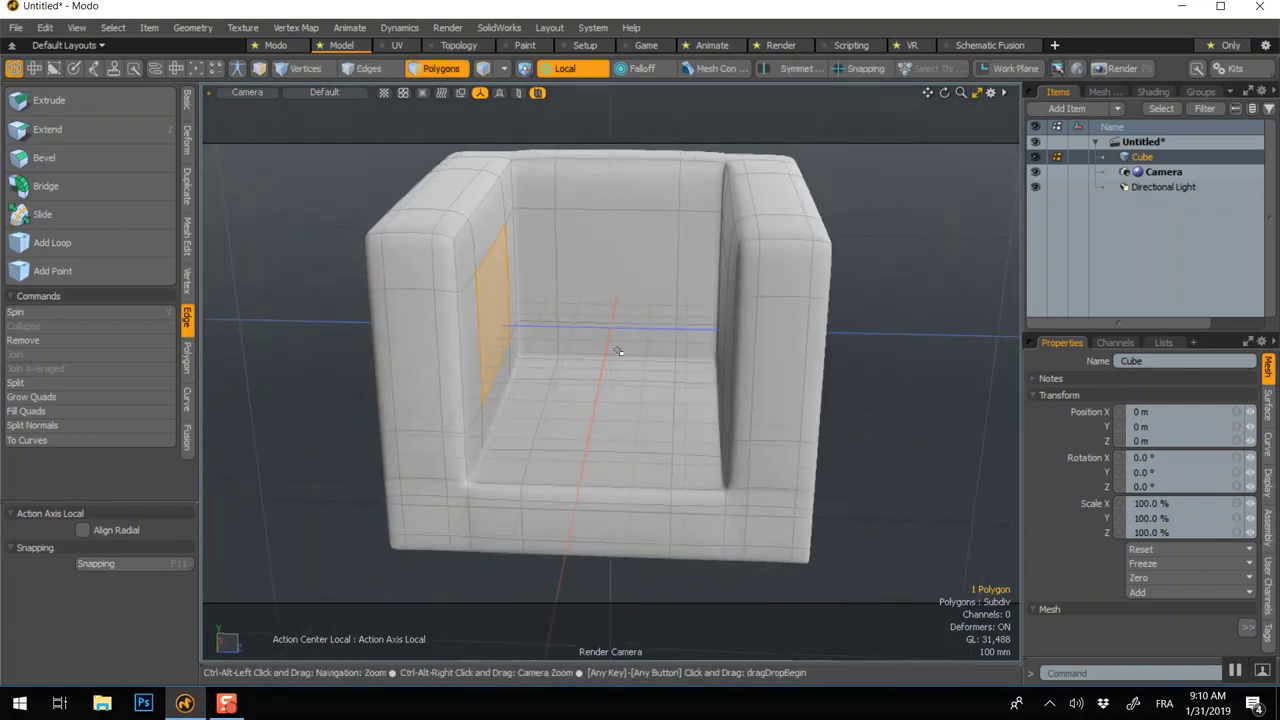
left_click(611, 402)
left_click(601, 272, "shift")
key("z")
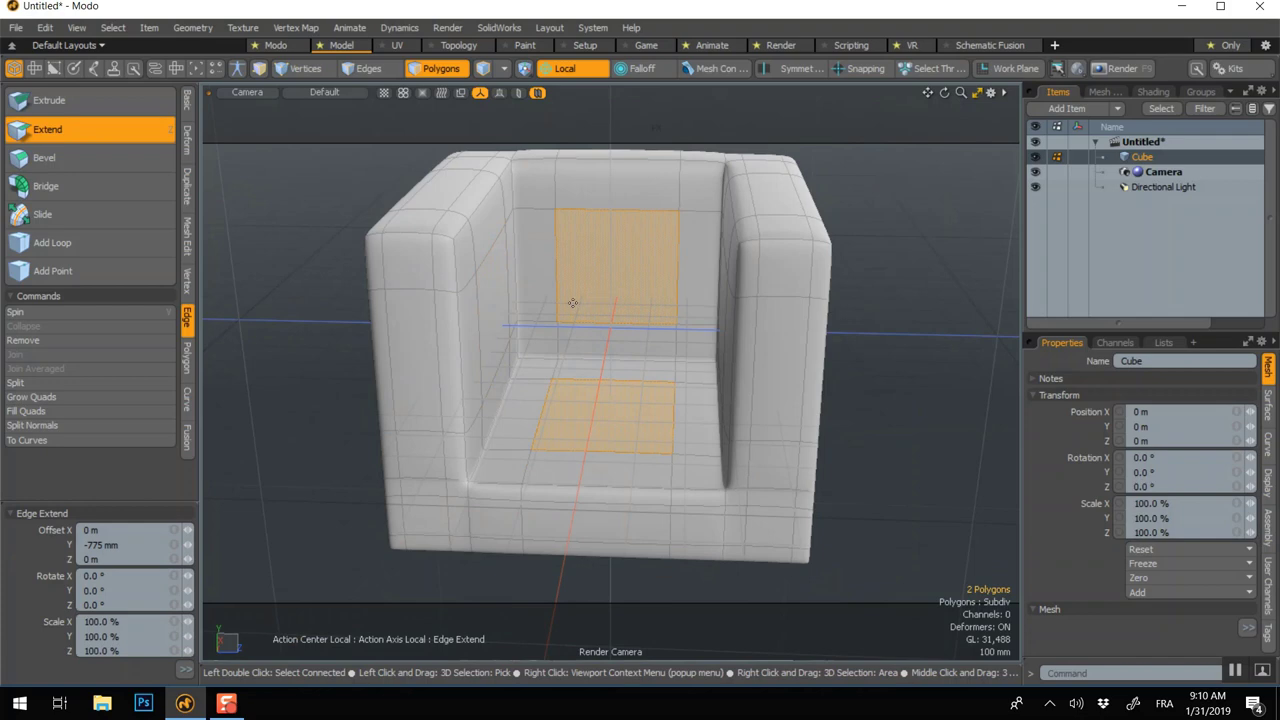
scroll(571, 303, "down", 4)
scroll(580, 305, "up", 2)
key("q")
key("z")
key("space")
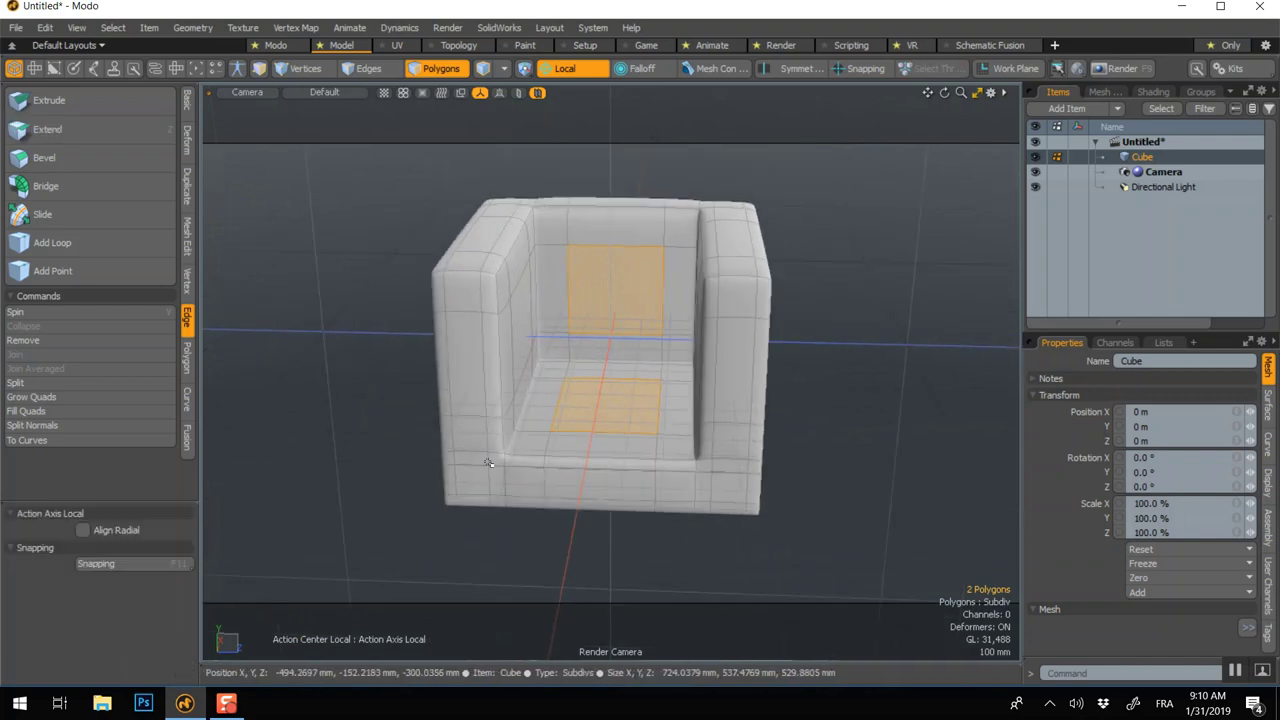
key("z")
key("space")
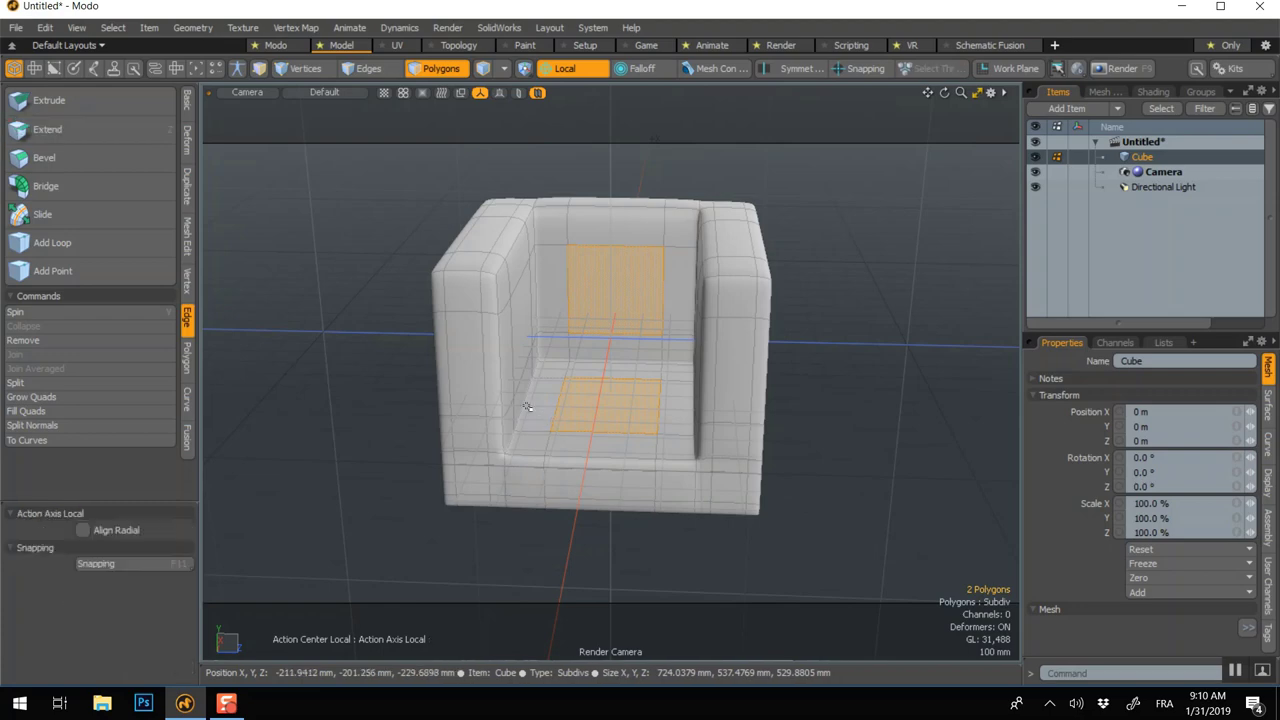
- Select the central polygons of the backrest and seat and set the action center to Local
left_click(600, 295)
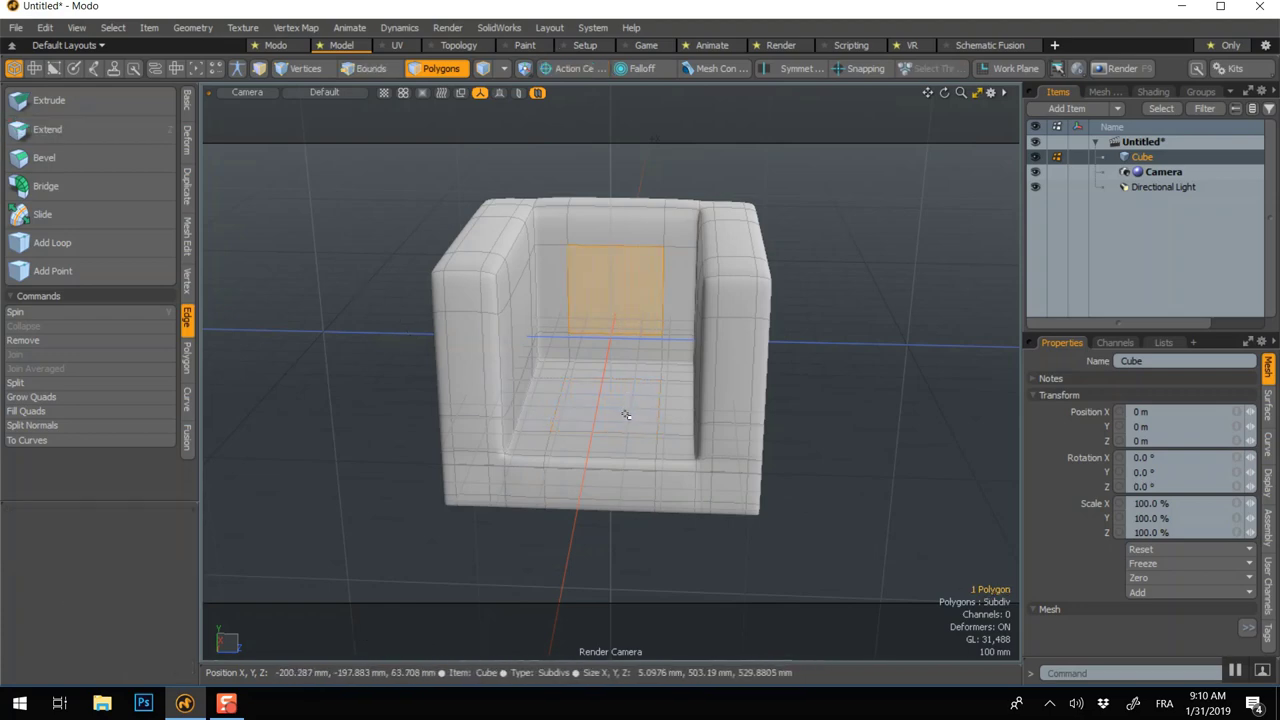
left_click(622, 405, "shift")
left_click(564, 71)
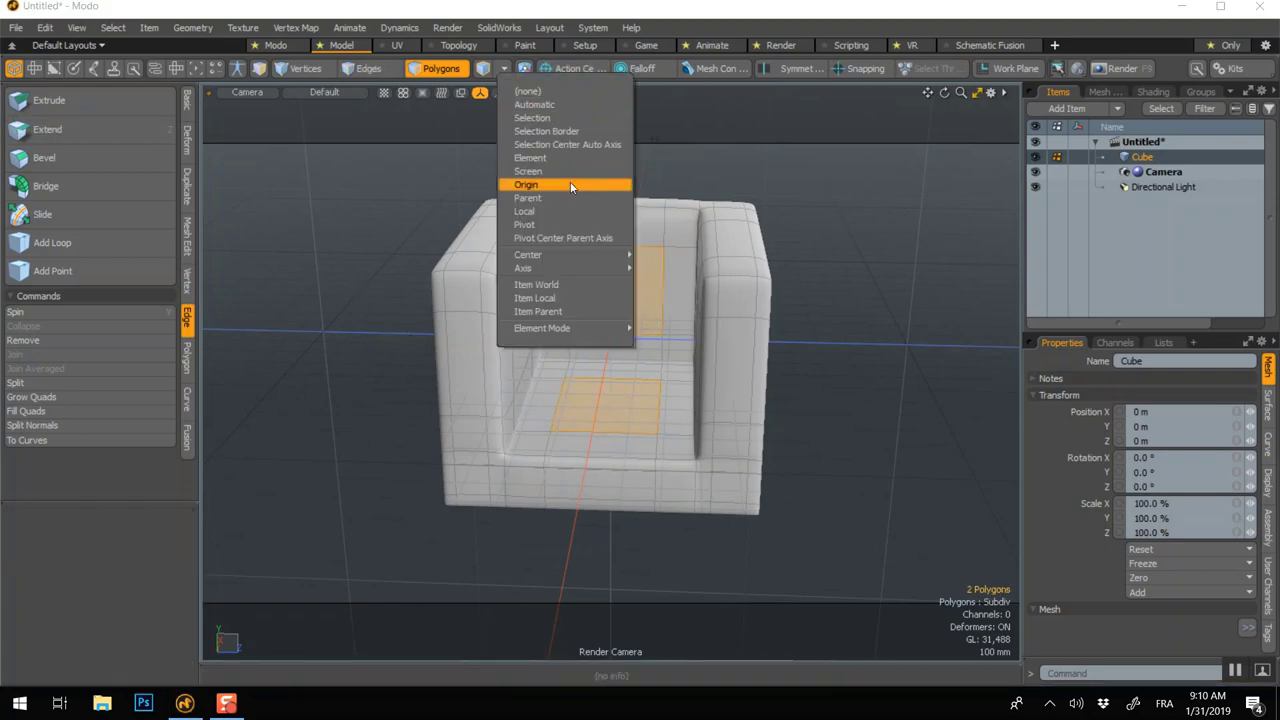
left_click(560, 207)
key("z")
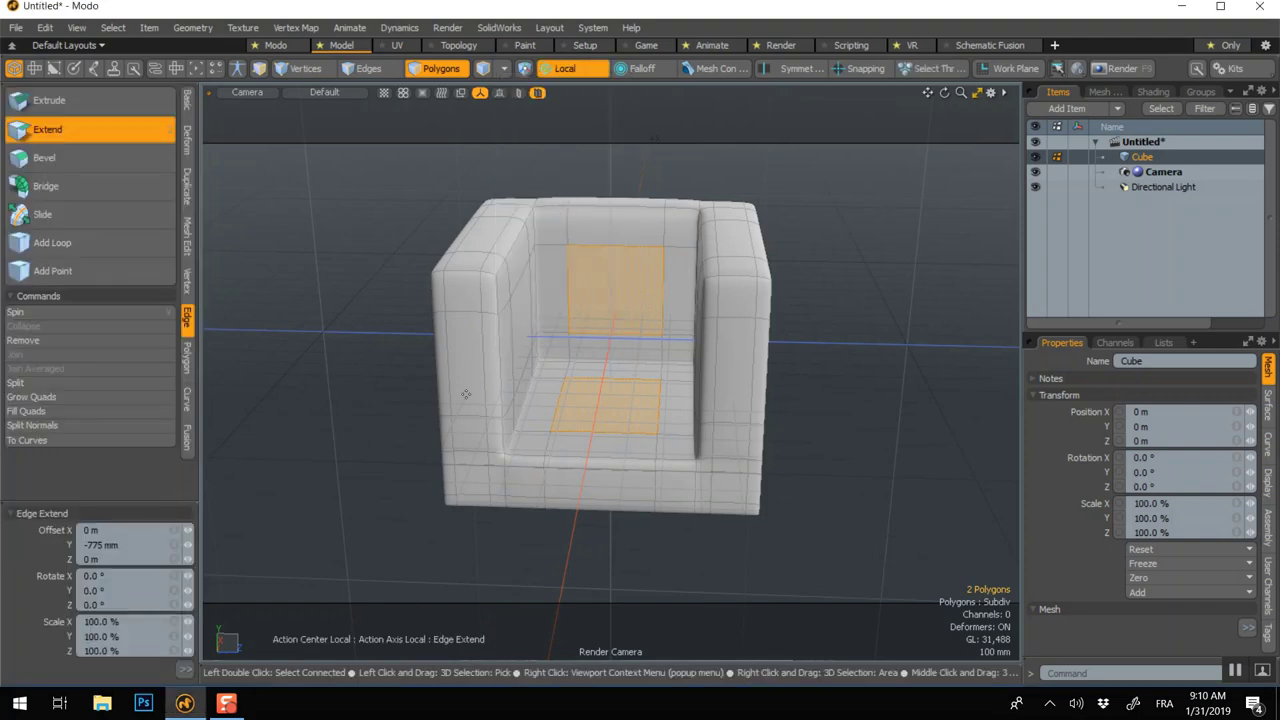
- Switch the keyboard input to English (Canada) and move the selected backrest and seat polygons slightly outward along local Z
left_click(1164, 703)
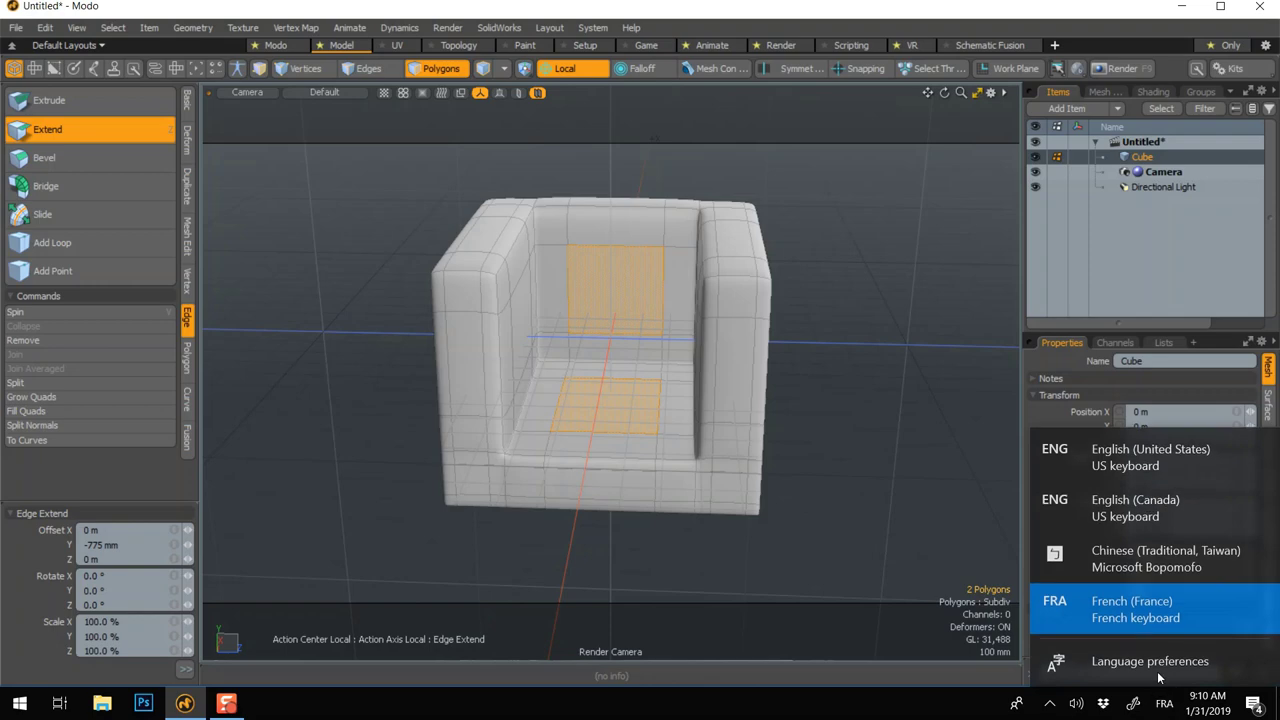
left_click(1134, 505)
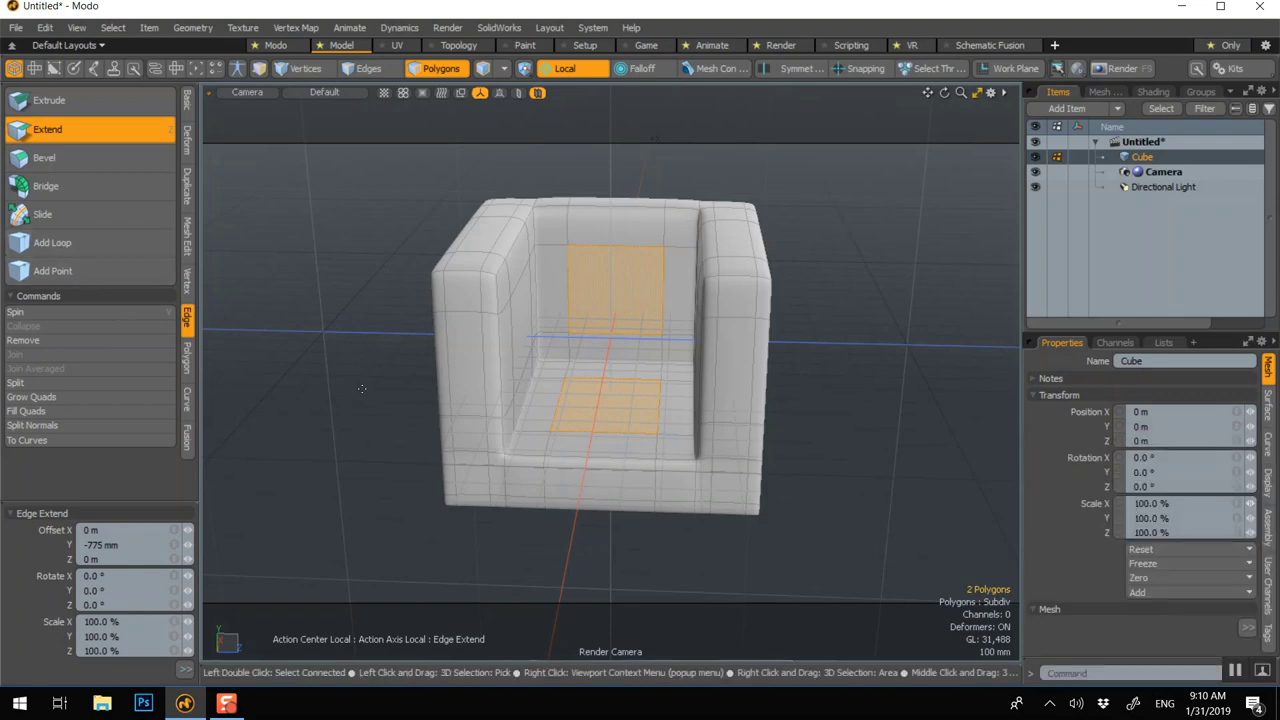
key("w")
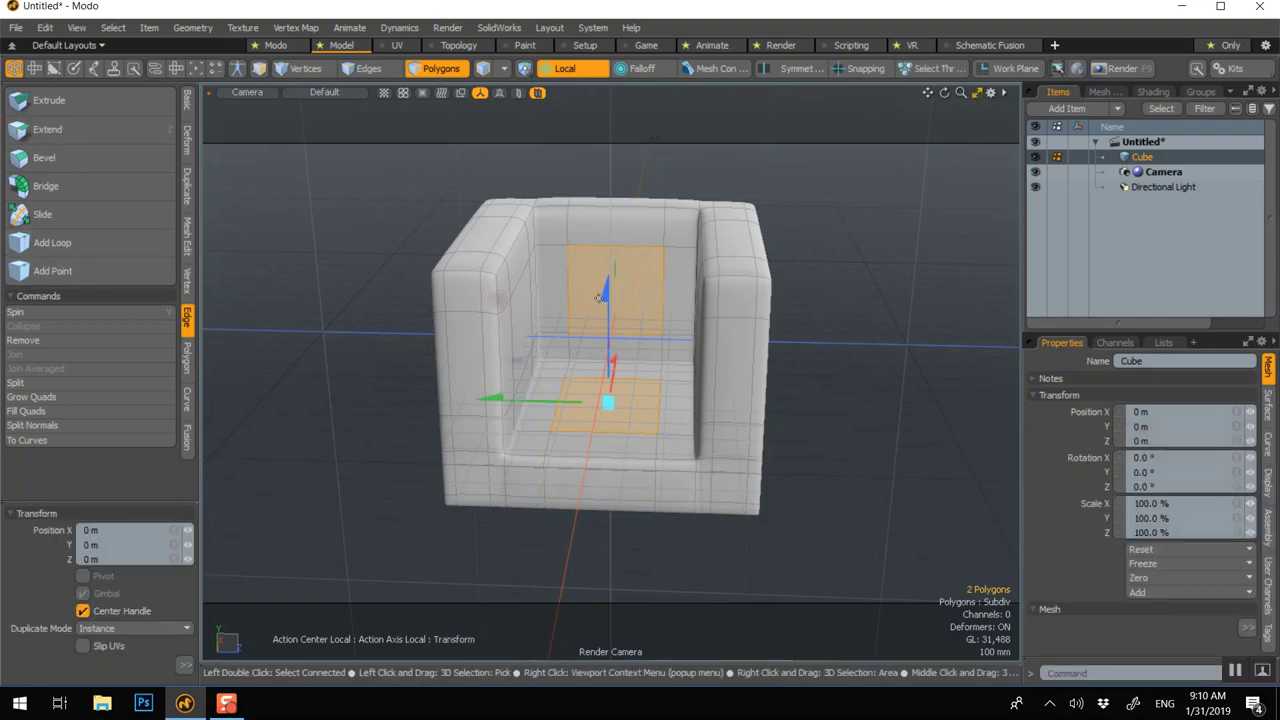
left_click_drag(605, 292, 605, 286)
key("space")
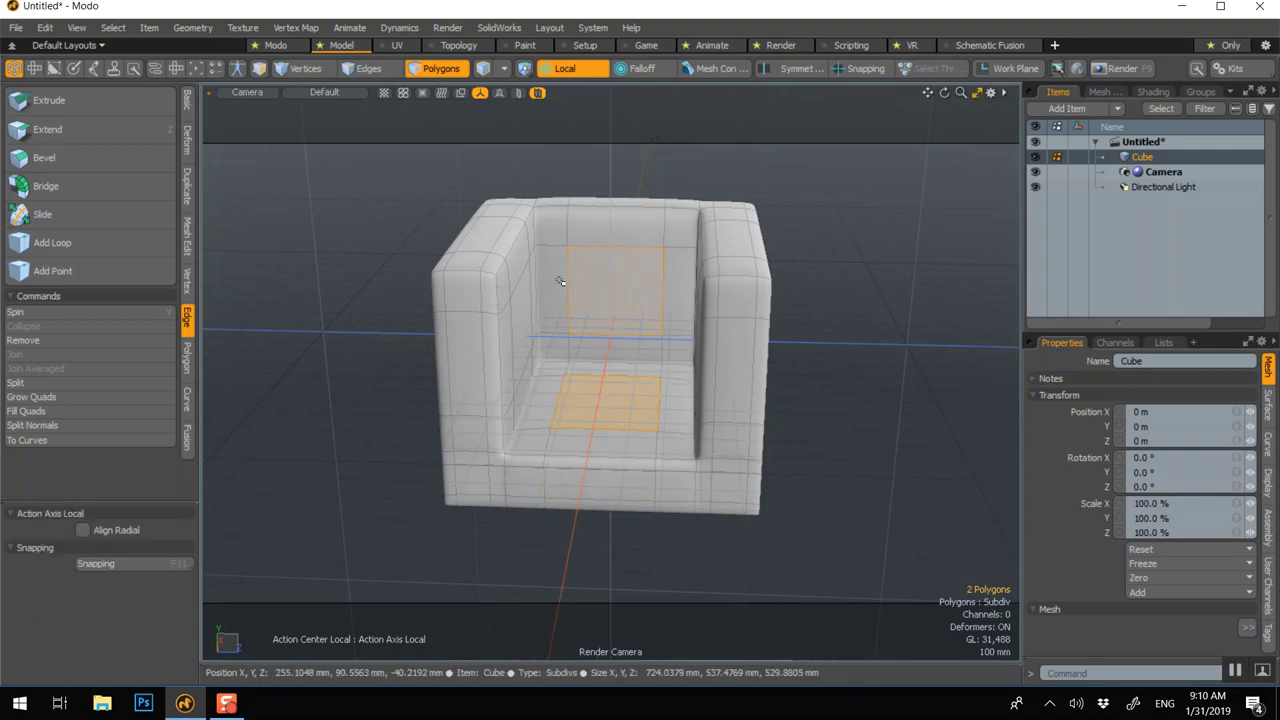
- Select the 14 vertices at one arm's front top corner, move them -20 mm along local Z and slightly outward along X, and deselect
left_click(392, 240)
mouse_move(423, 434)
left_mouse_down("alt")
mouse_move(486, 443)
mouse_move(330, 440)
left_mouse_up("alt")
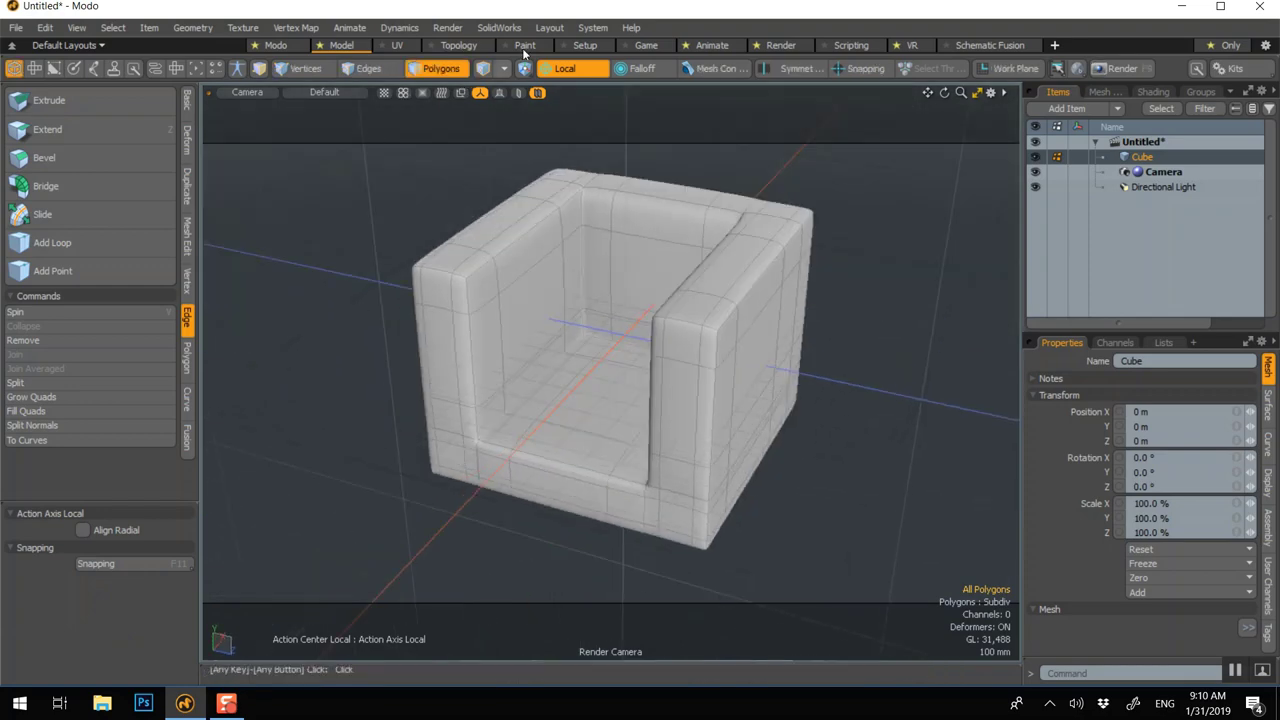
left_click(310, 68)
left_click_drag(360, 225, 470, 334)
left_click_drag(368, 211, 502, 332)
key("w")
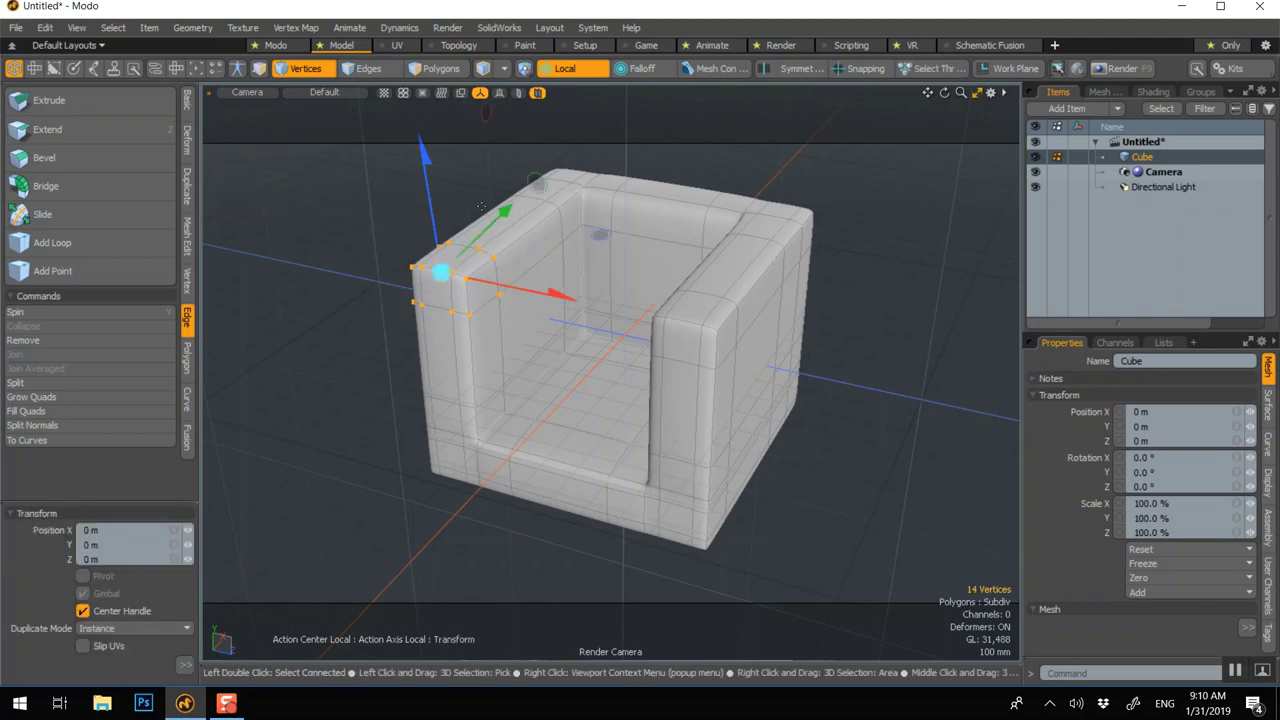
left_click_drag(426, 172, 426, 181)
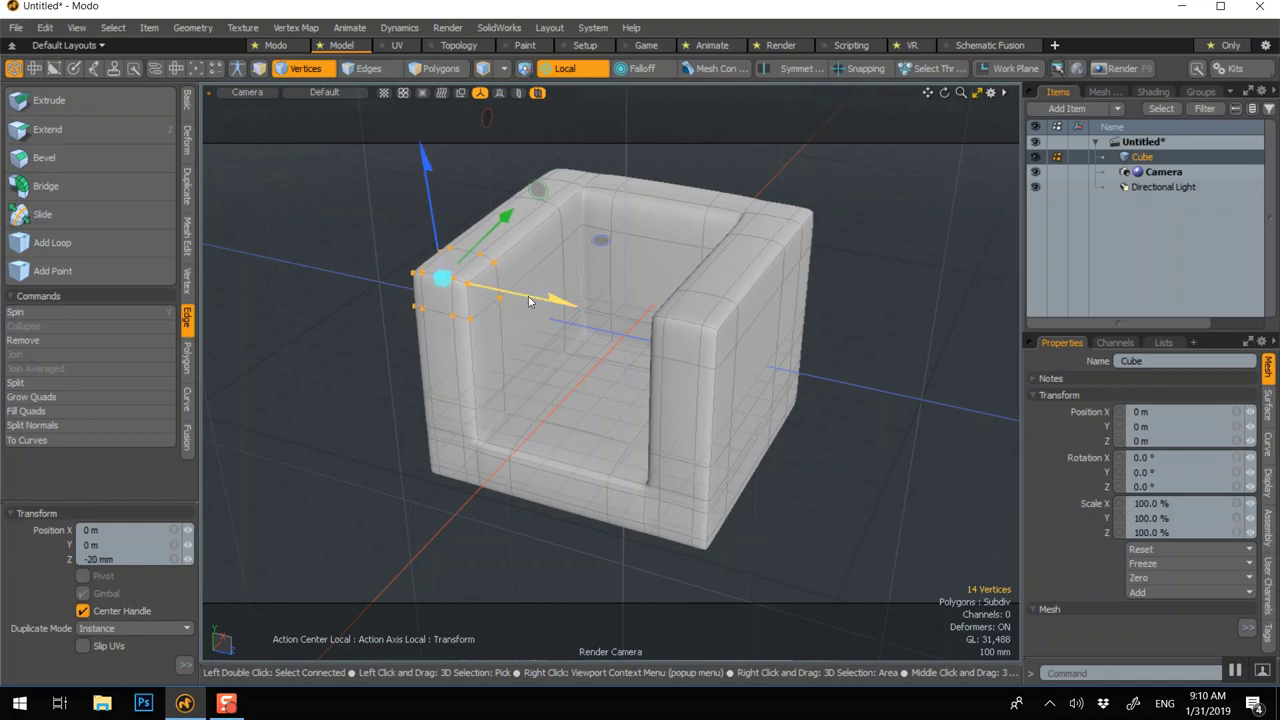
left_click_drag(530, 299, 525, 298)
key("space")
left_click(348, 222)
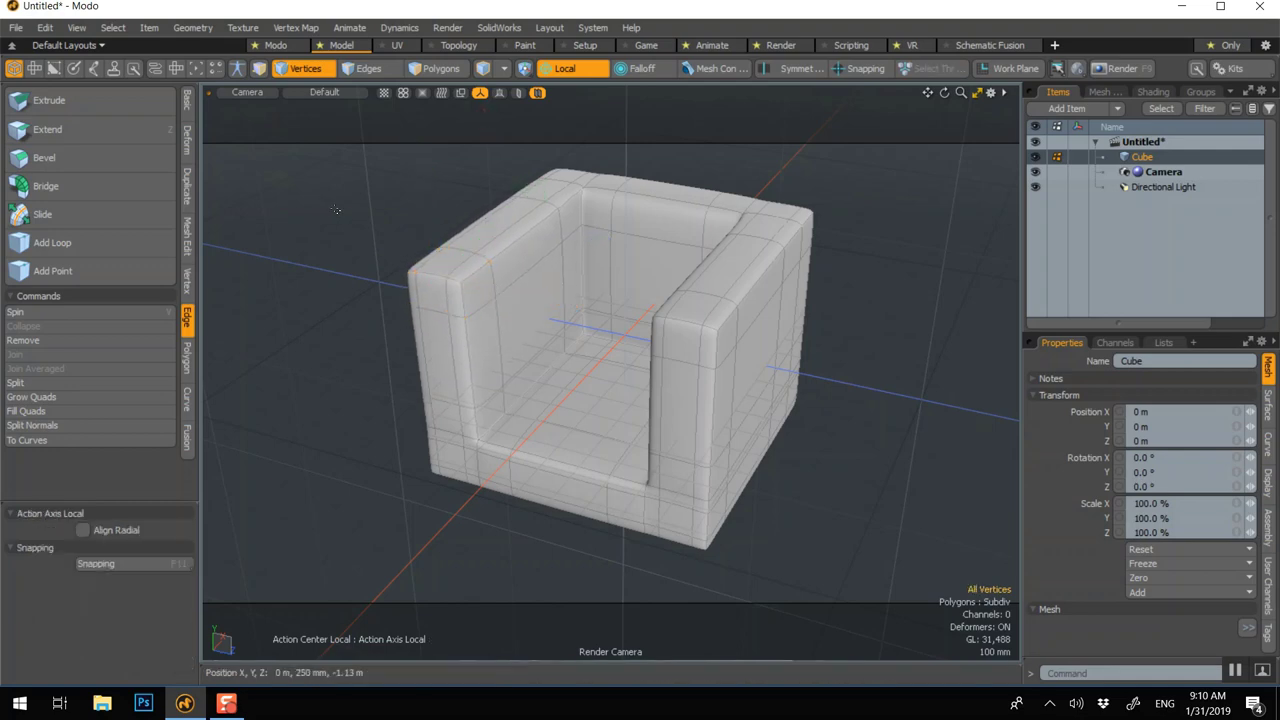
- Select the 14 vertices at the opposite arm's front top corner, move them -20 mm in local Z and 5 mm in X, and deselect
left_click_drag(340, 238, 763, 228, "alt")
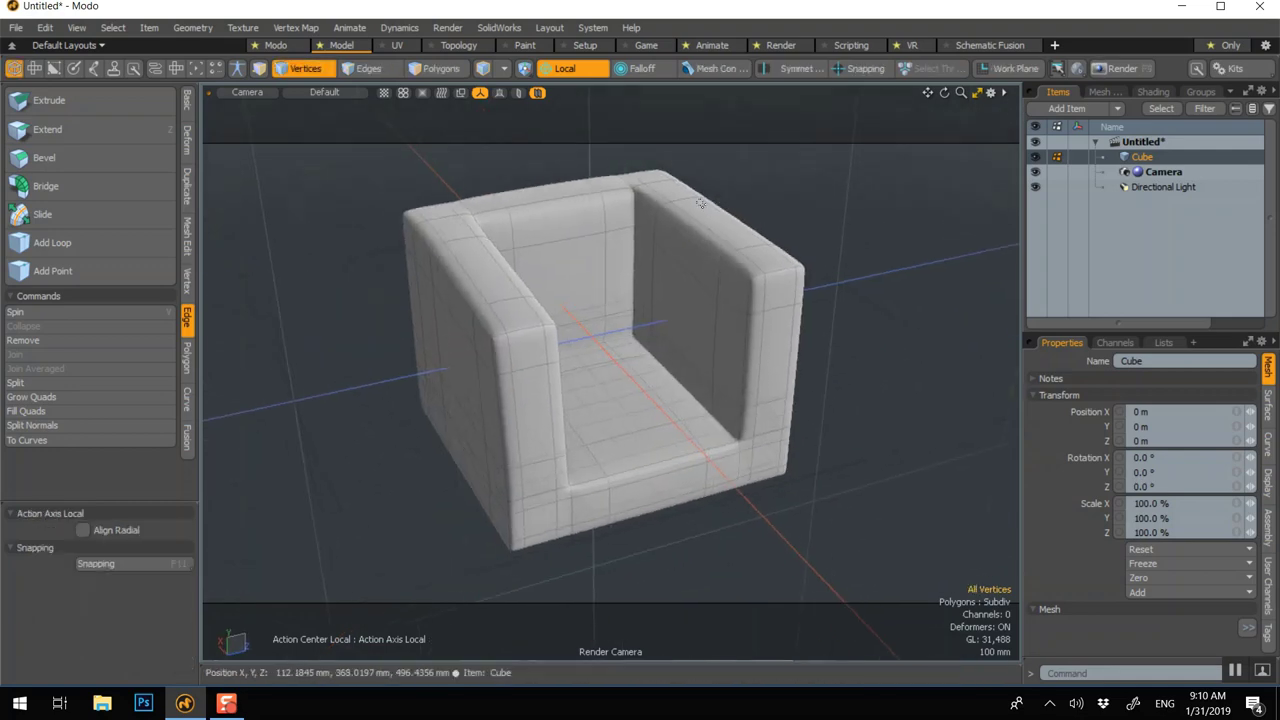
right_click_drag(694, 330, 820, 210)
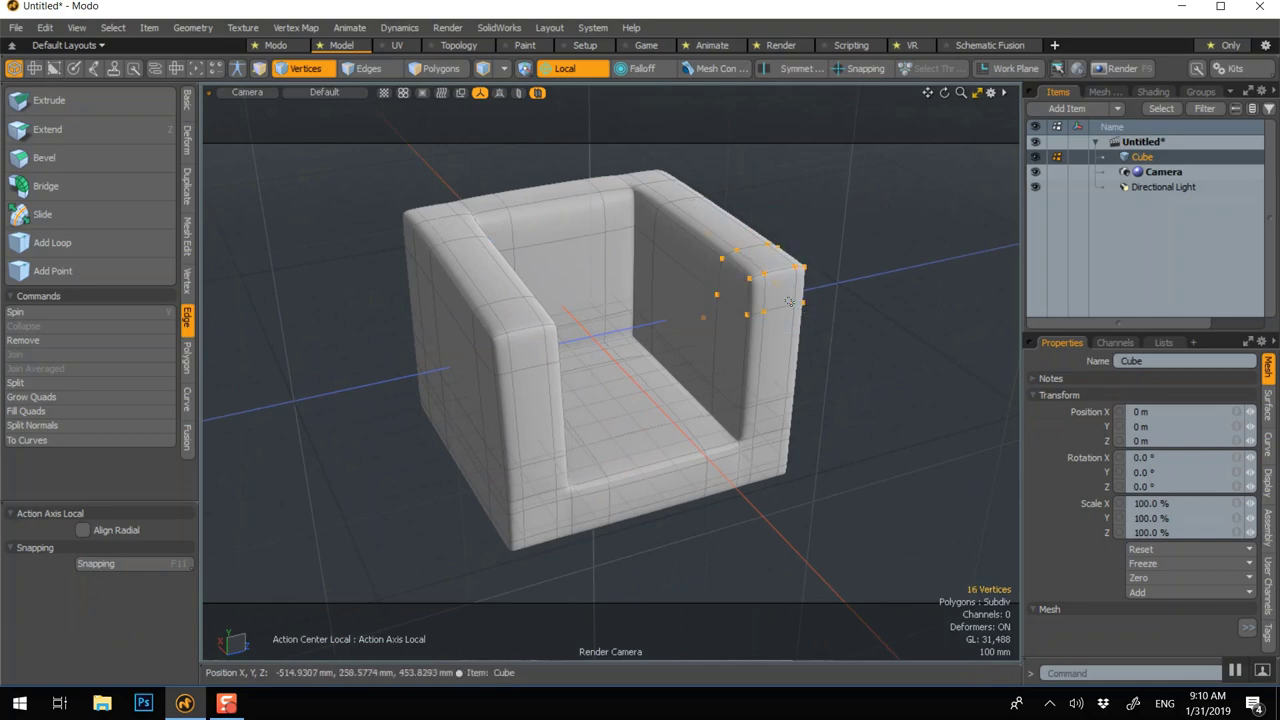
left_click_drag(744, 244, 800, 208, "alt")
left_click(720, 203)
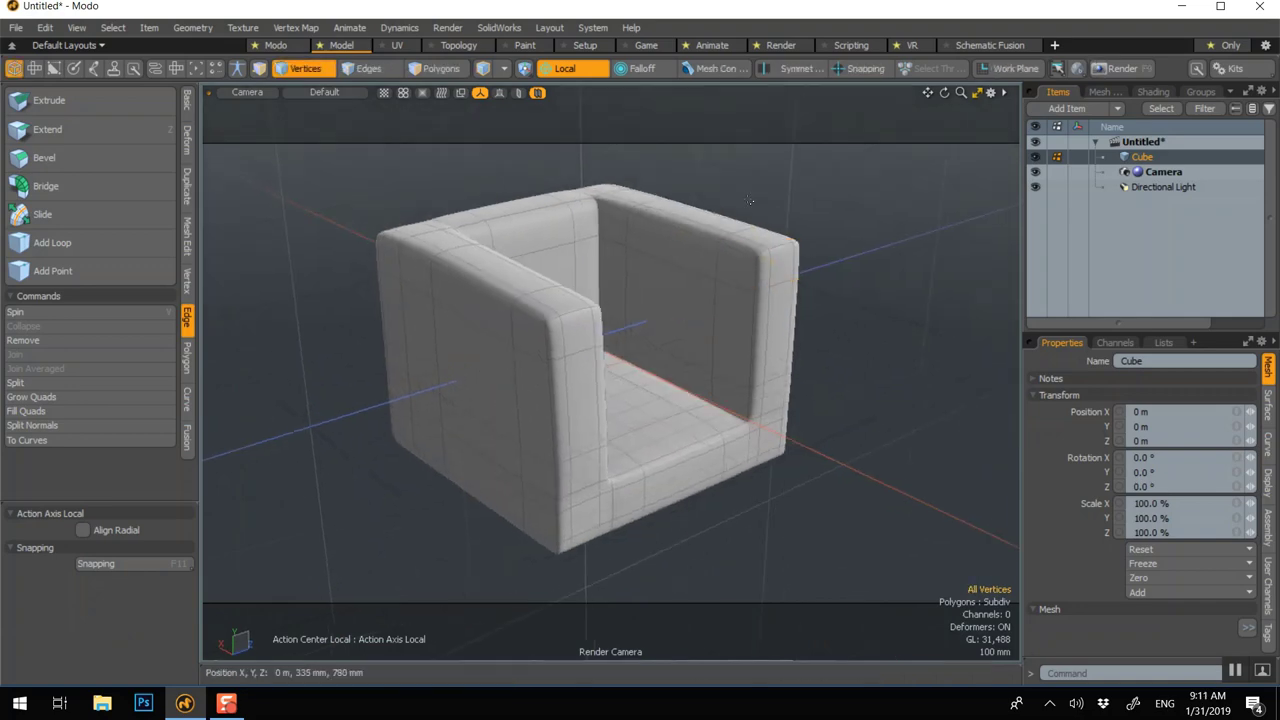
right_click_drag(690, 205, 838, 318)
key("w")
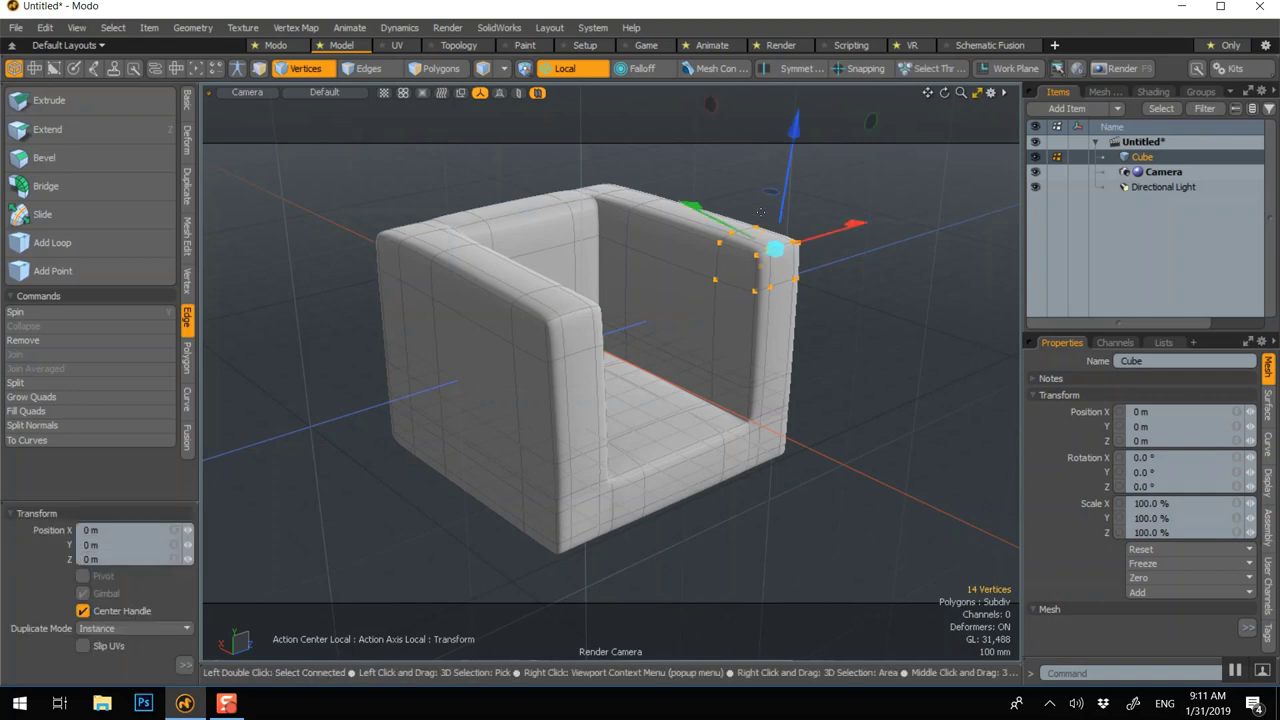
left_click_drag(795, 126, 794, 133)
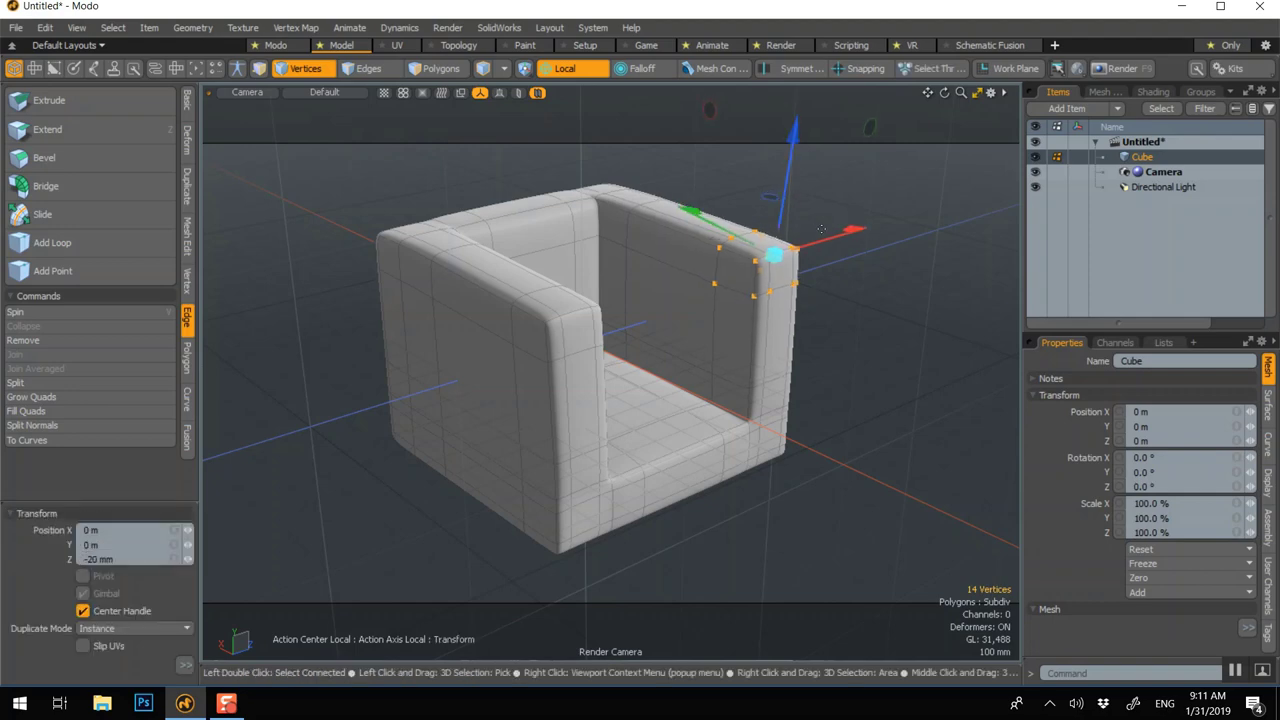
left_click_drag(827, 241, 832, 240)
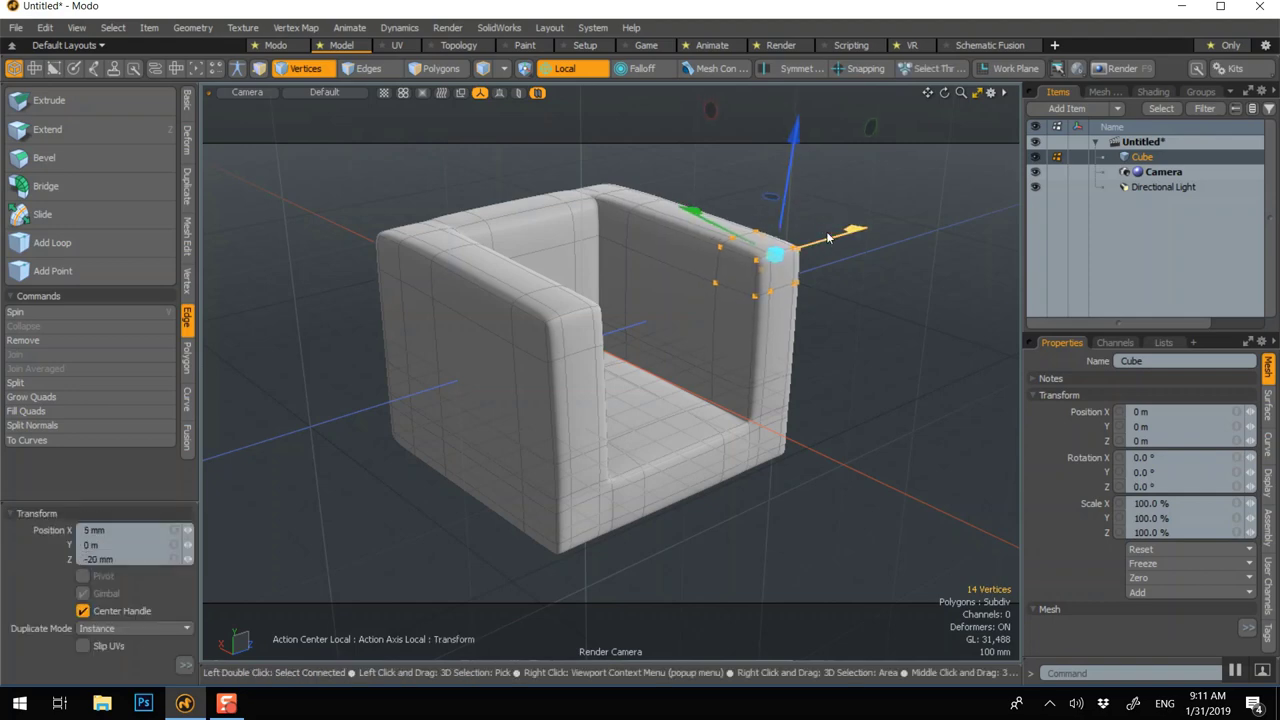
key("q")
key("Escape")
- Reset the action center to (none) and switch to polygon selection
left_click(556, 74)
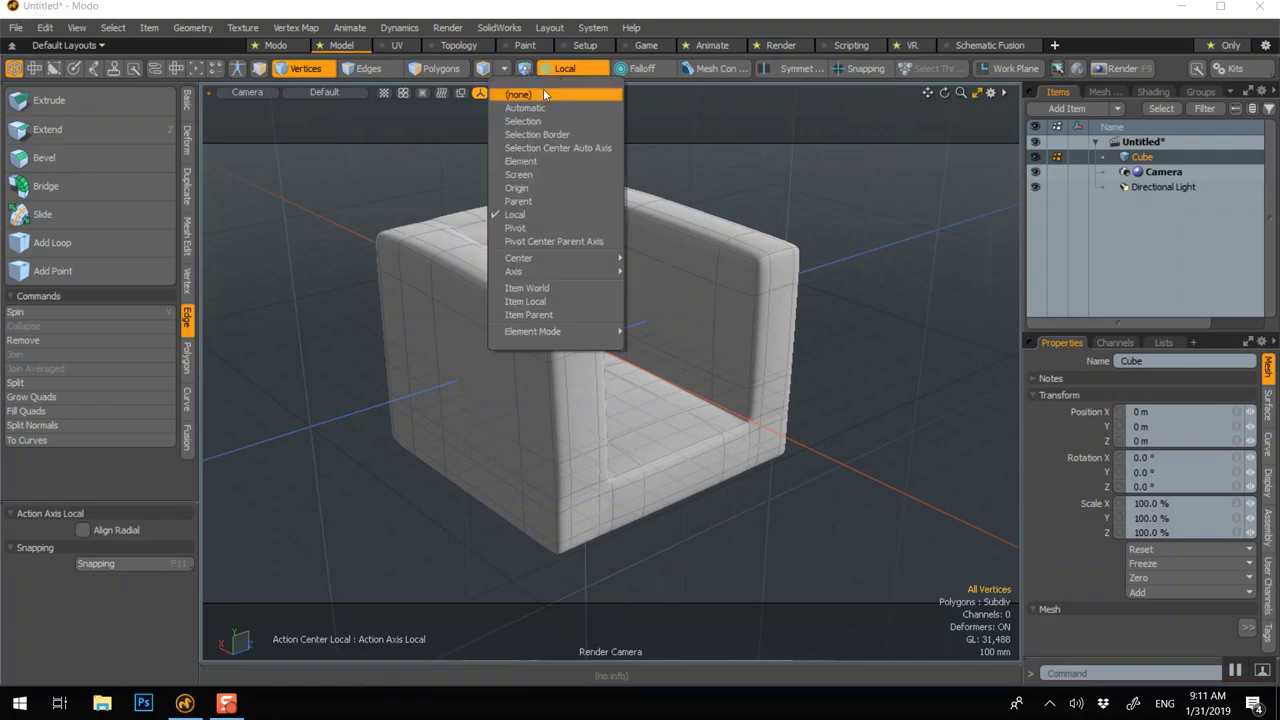
left_click(530, 94)
left_click(430, 70)
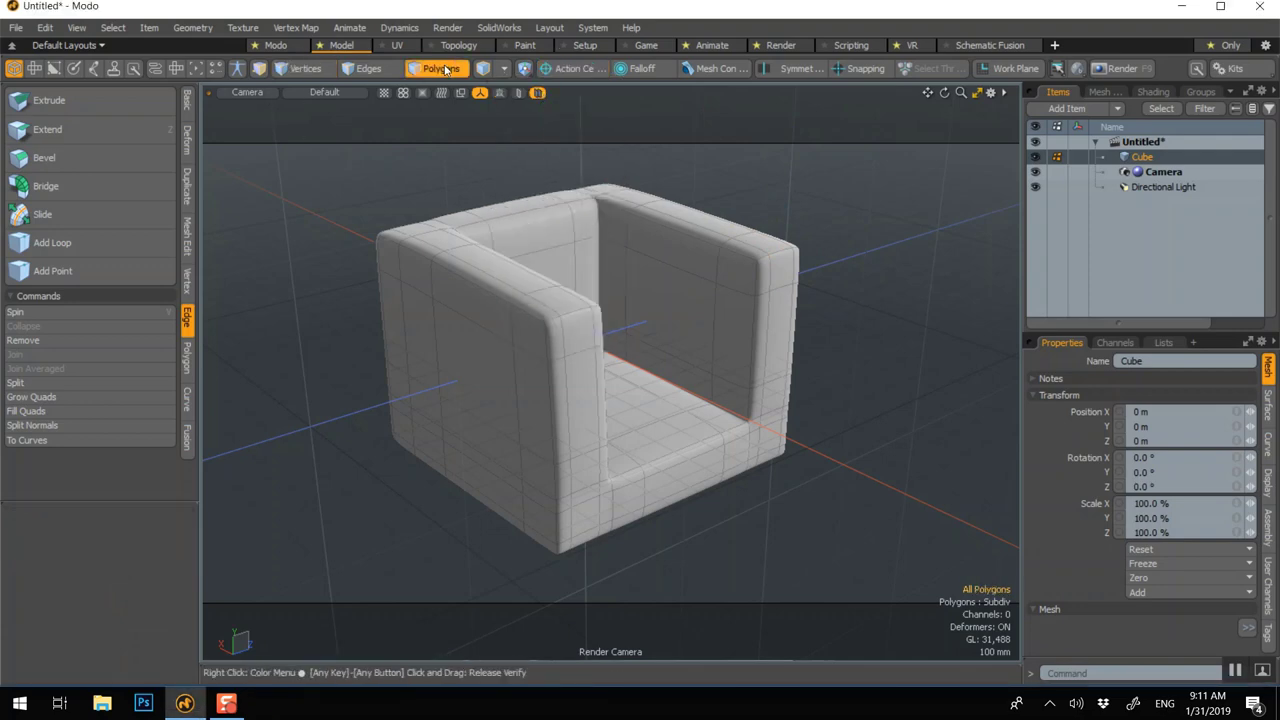
- Start the Jitter tool on the whole armchair, reveal all its options, and undo a trial freehand jitter
left_click(186, 150)
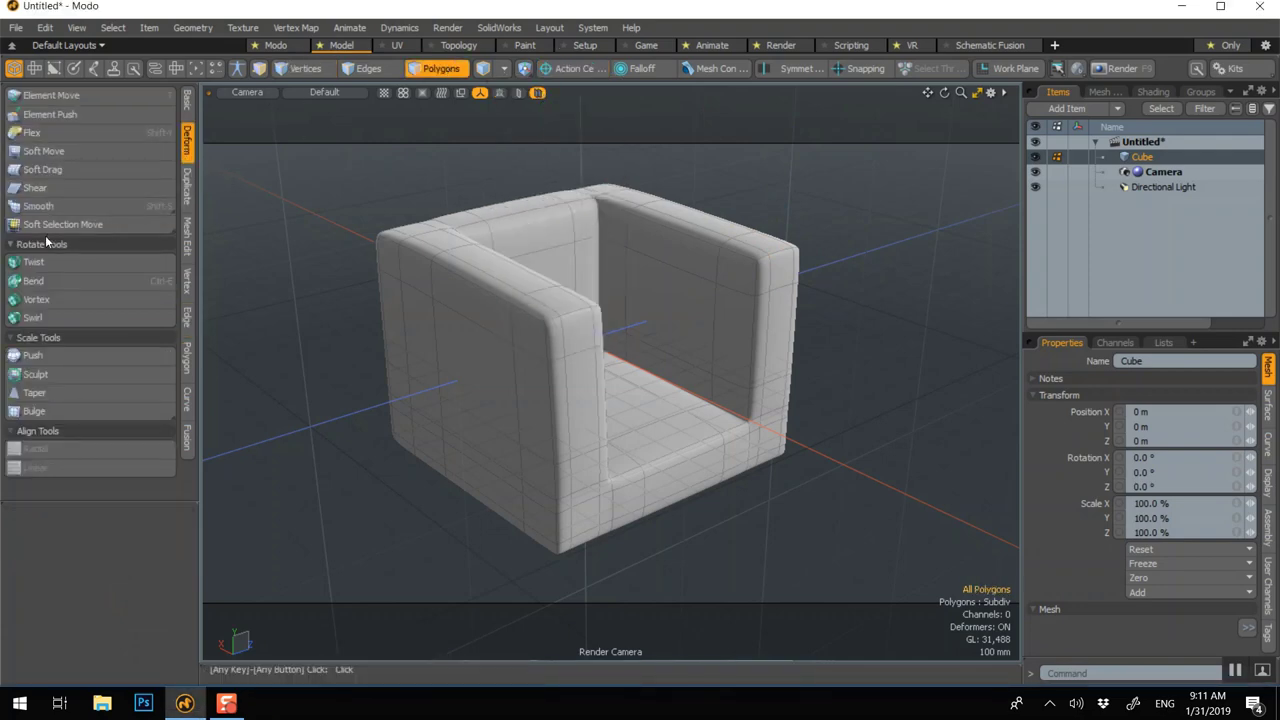
left_click_drag(124, 208, 116, 220)
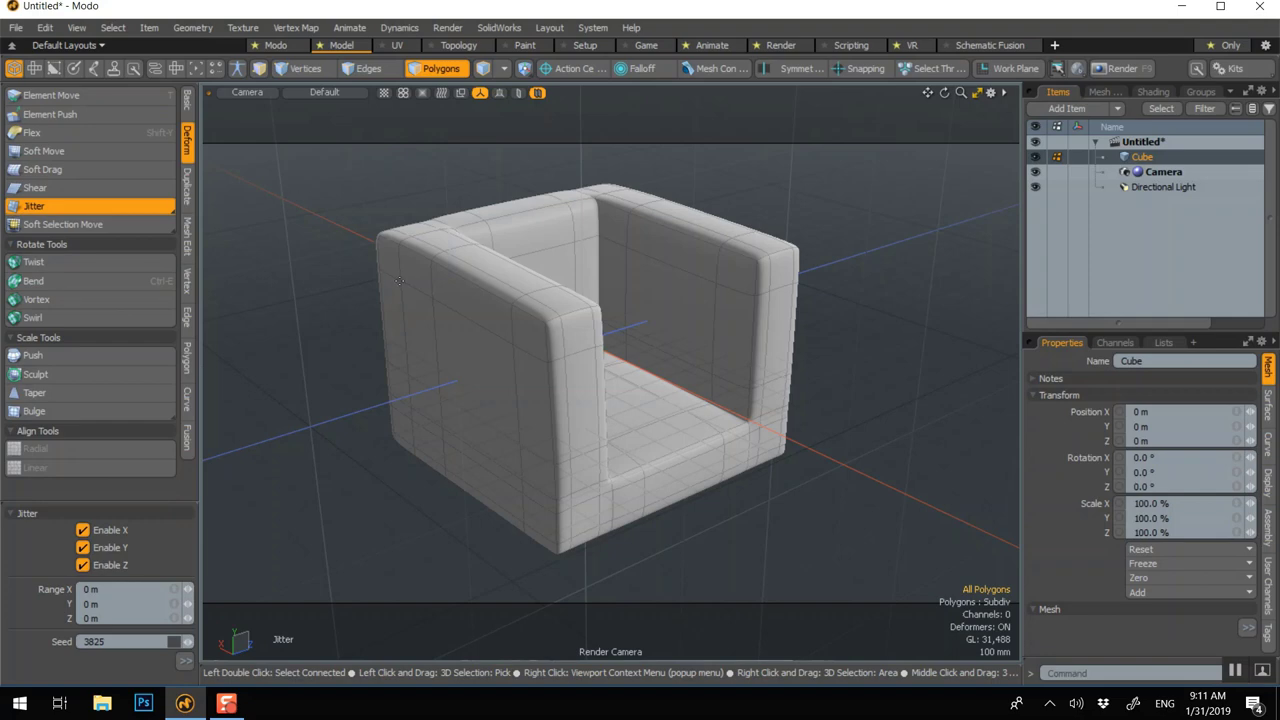
left_click_drag(395, 293, 330, 299, "alt")
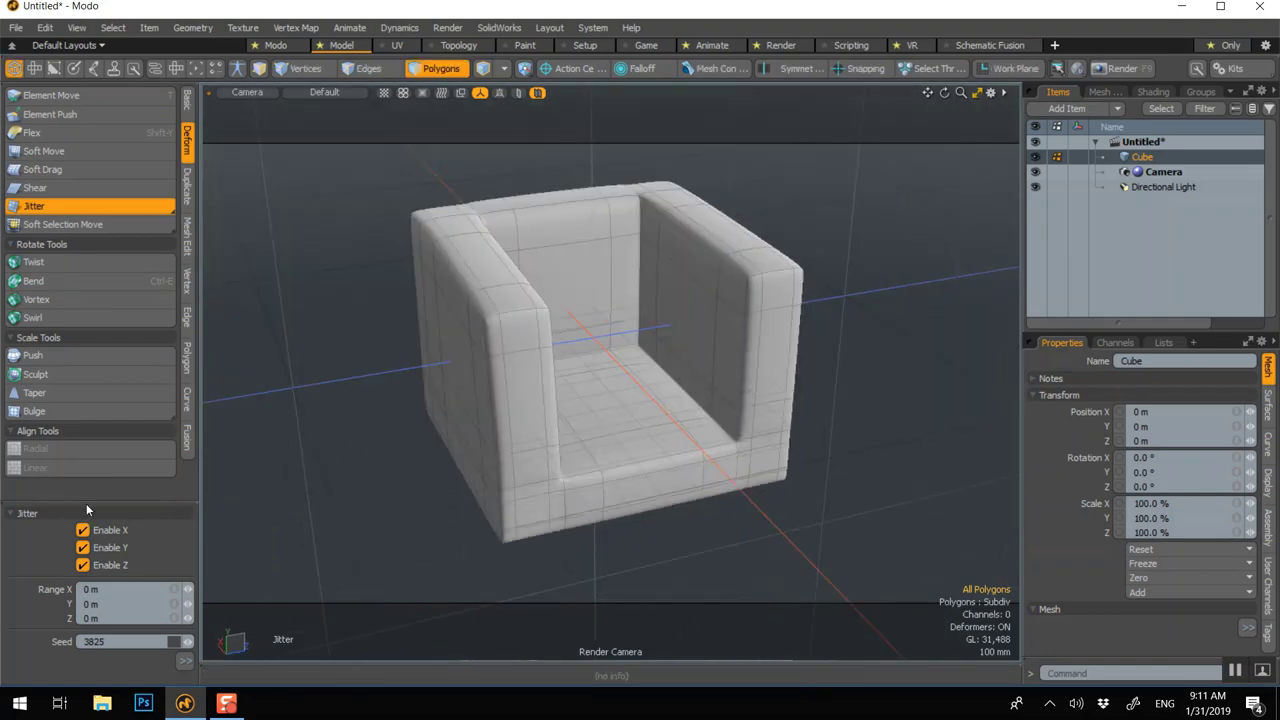
left_click_drag(86, 503, 86, 322)
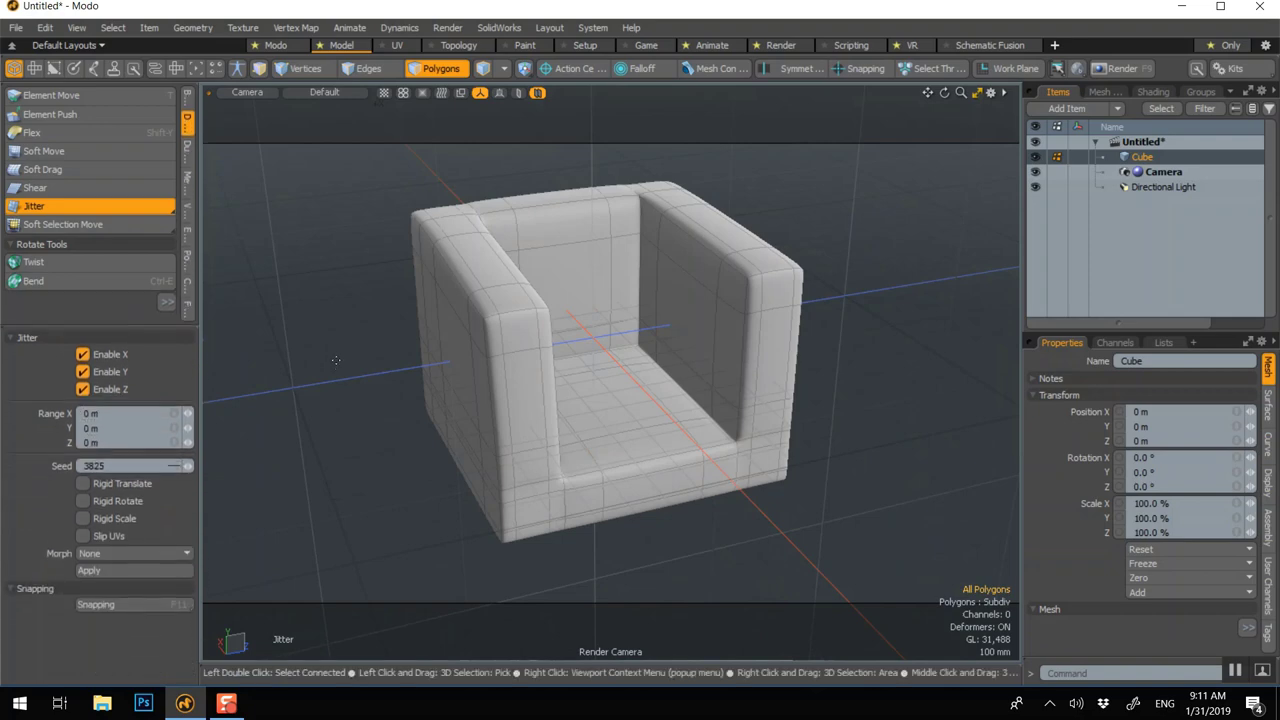
left_click_drag(349, 171, 368, 186)
key("ctrl+z")
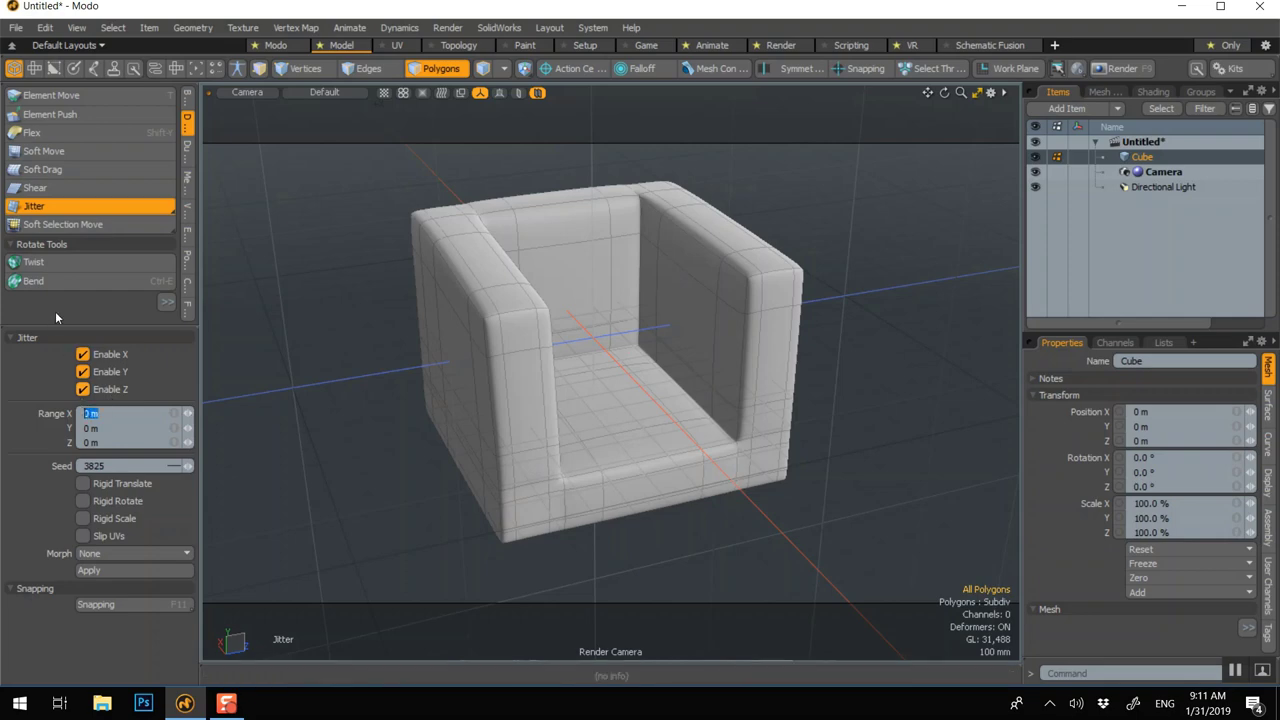
- Try a Jitter range of 2 mm in X and 3 mm in Y on the armchair
type("2mm")
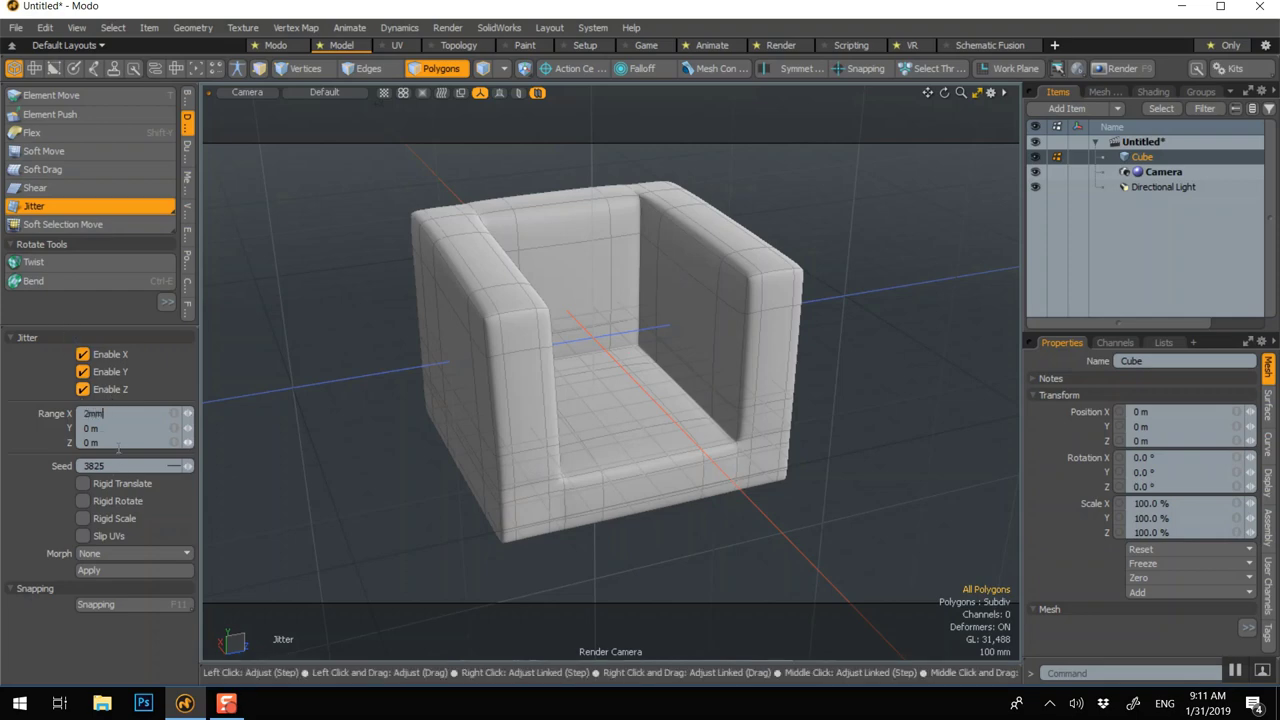
type("3mm")
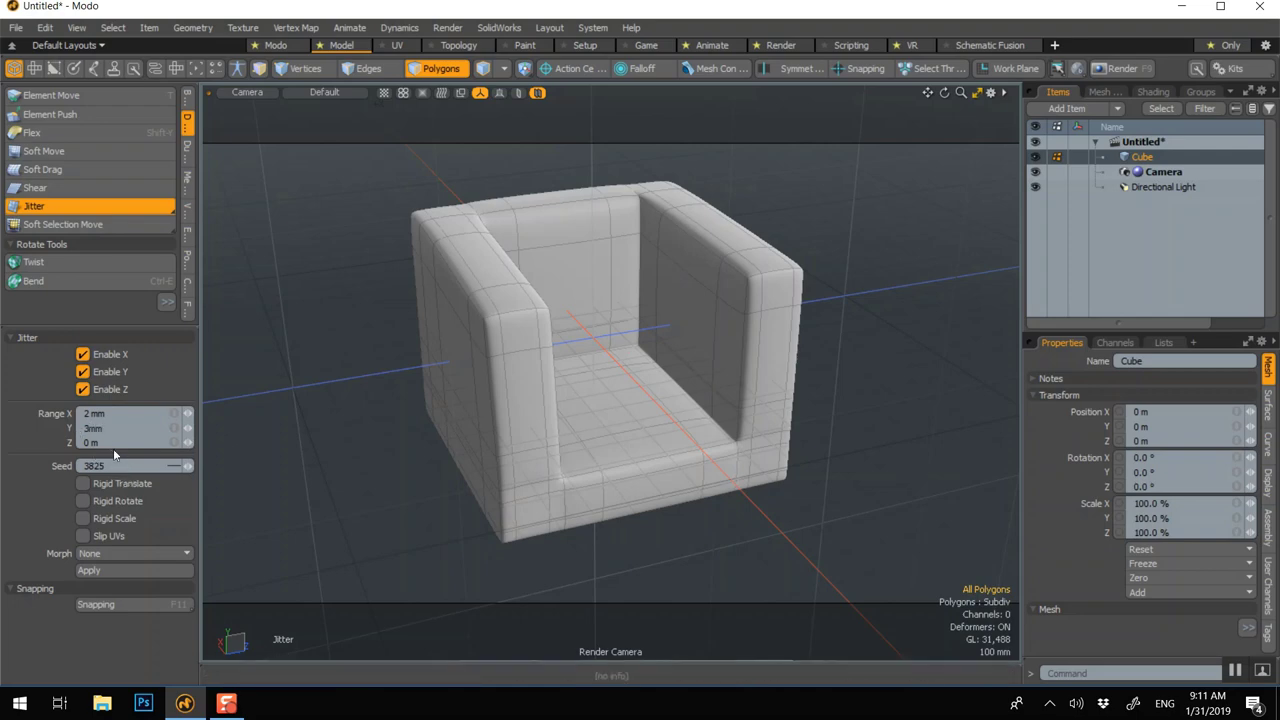
left_click(113, 443)
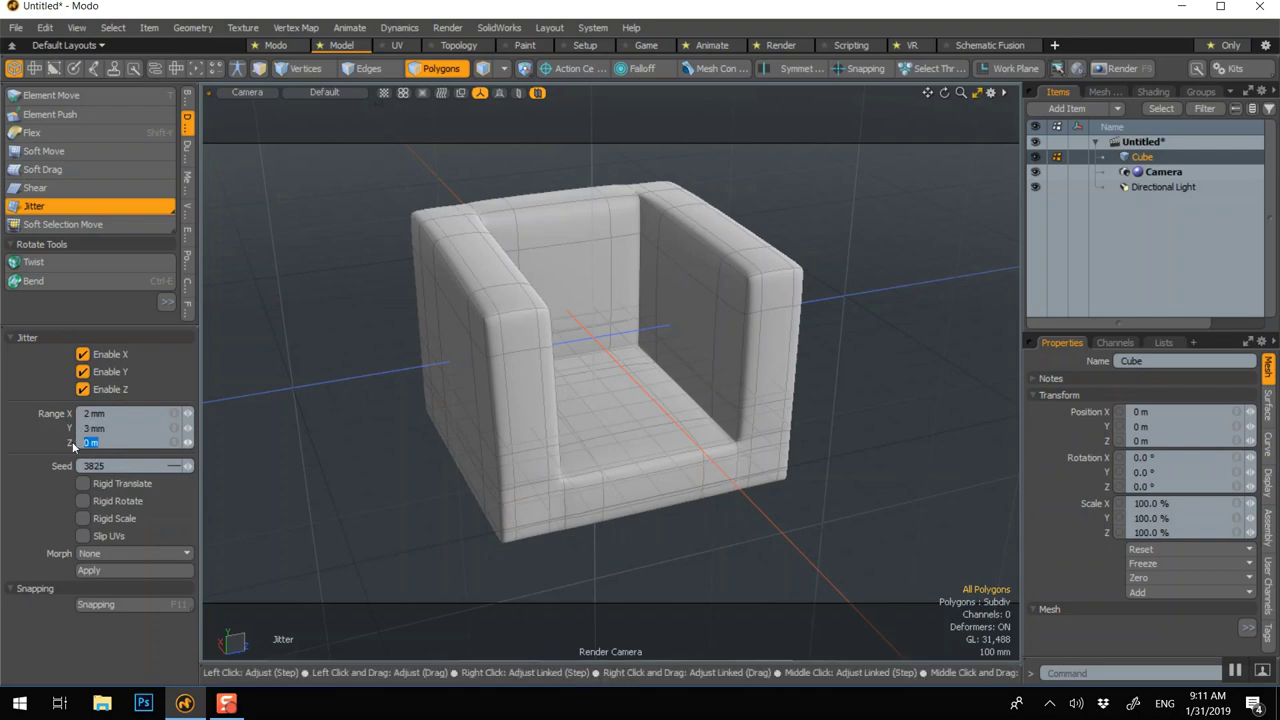
left_click(248, 351)
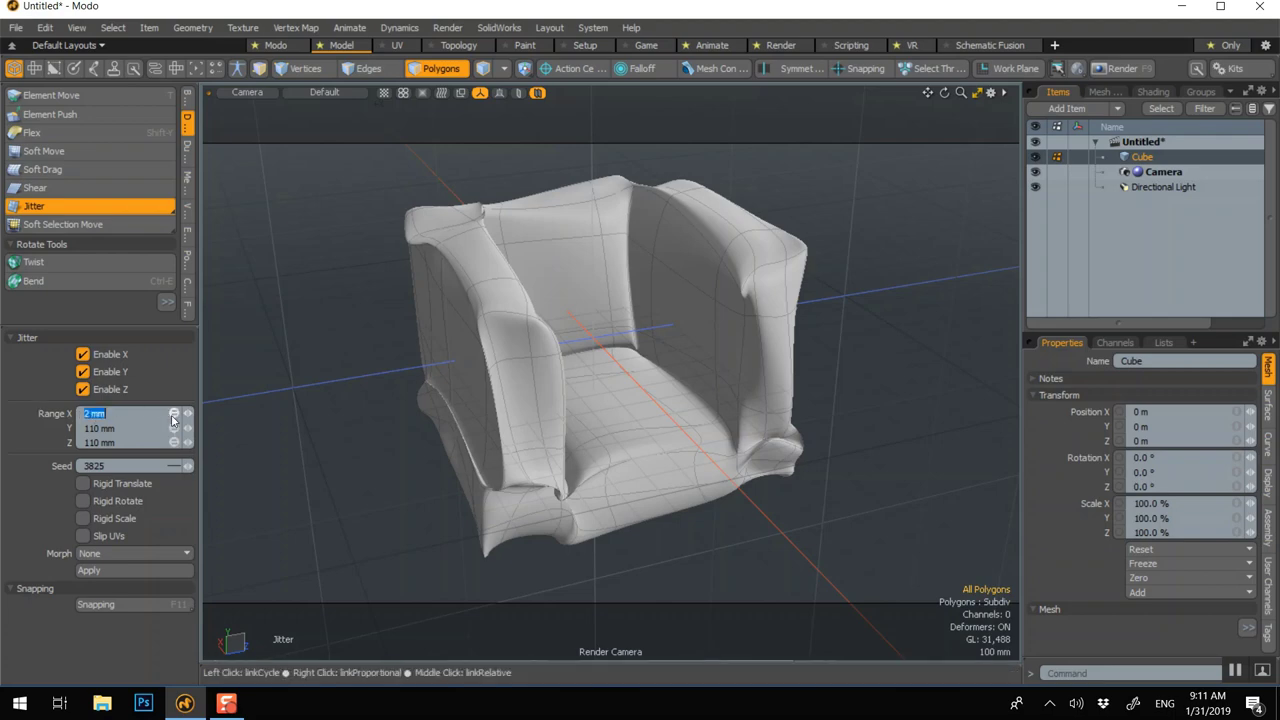
- Set the Jitter range to 2 mm on all three axes, raise it to 3 mm, and finish the tool
key("Return")
type("2 mm")
key("ctrl+Return")
left_click(131, 423)
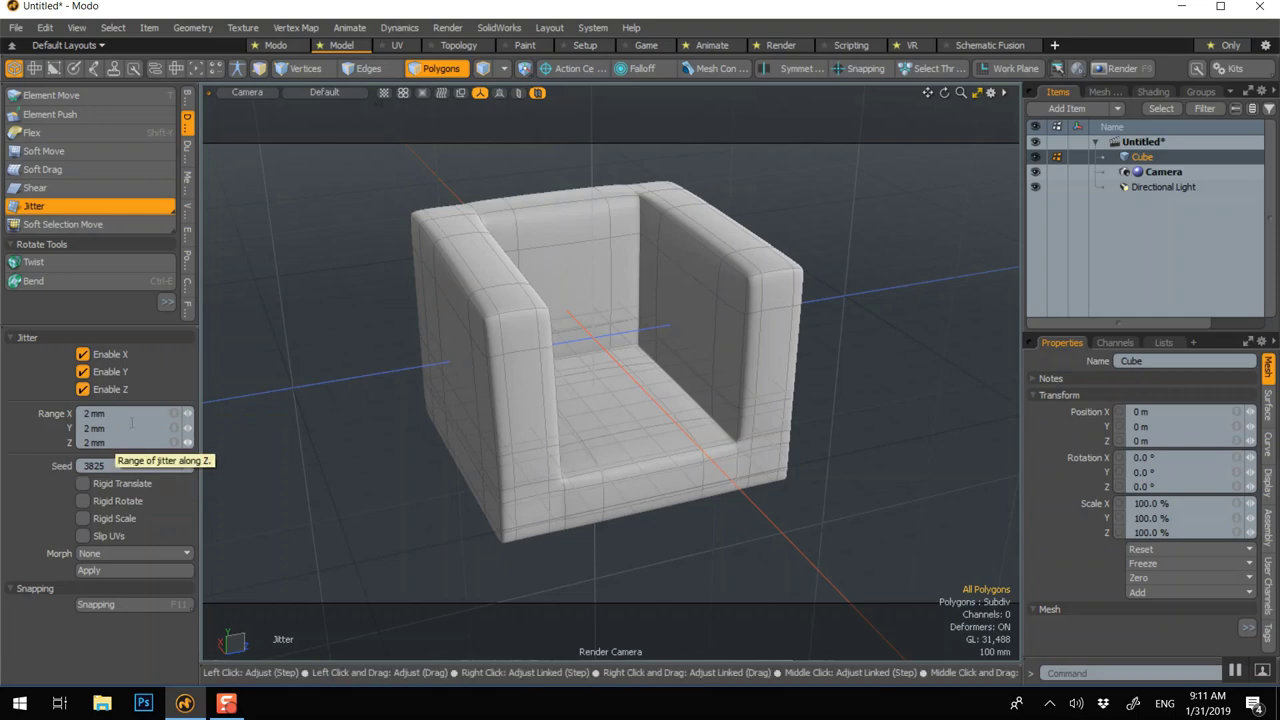
type("3mm")
key("space")
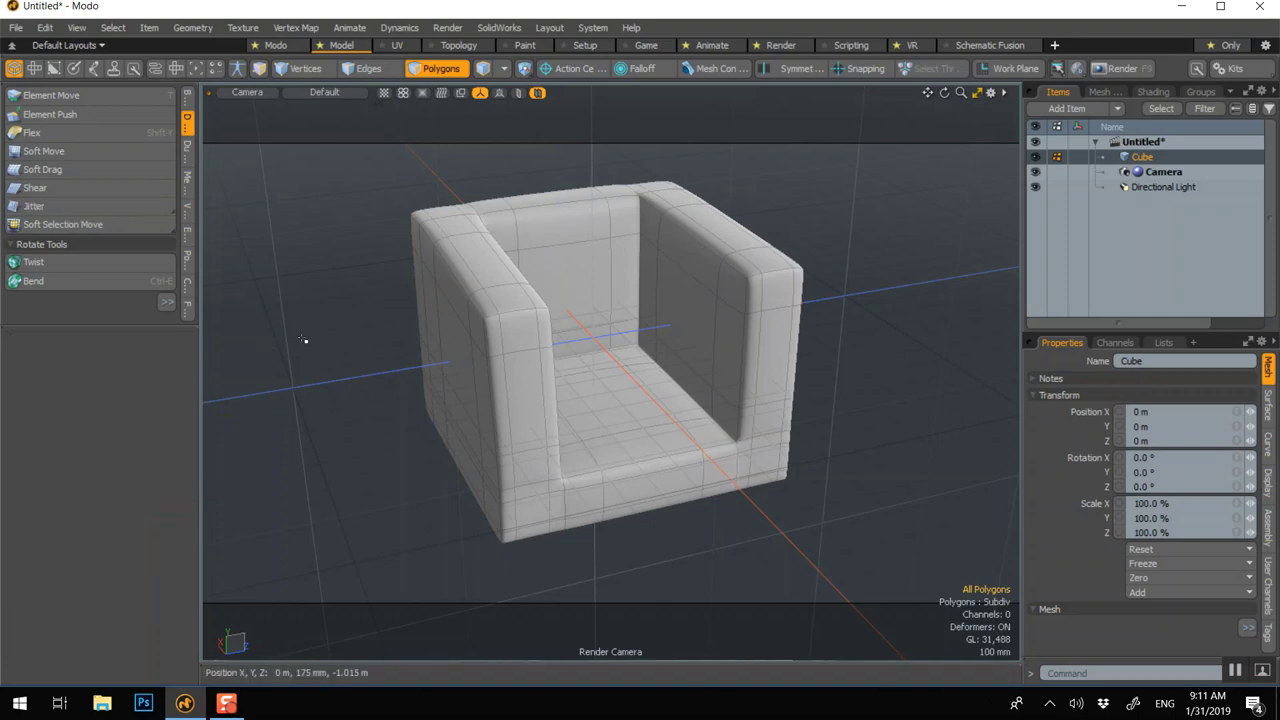
- Try moving the vertices at the base's lower front corner slightly downward, undo the move, and deselect
left_click_drag(403, 338, 330, 303, "alt")
scroll(535, 304, "up", 3)
left_click_drag(537, 302, 503, 349, "alt")
left_click_drag(547, 403, 523, 392, "alt")
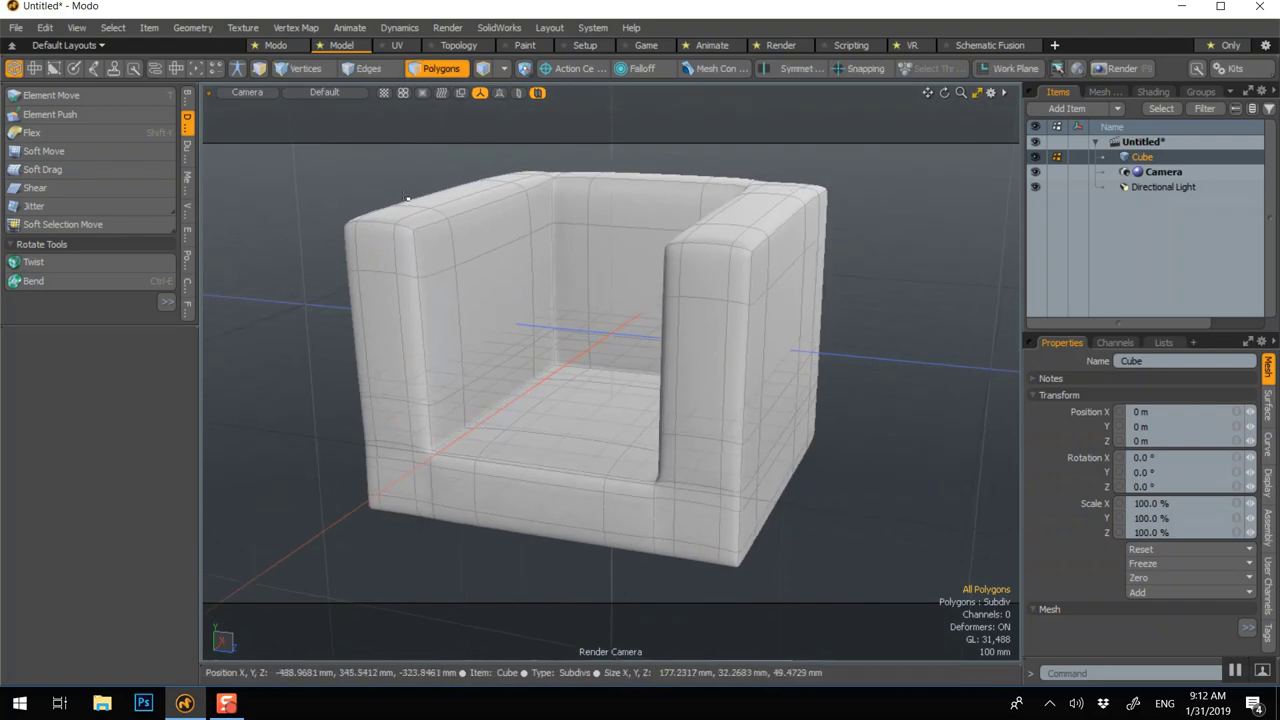
key("1")
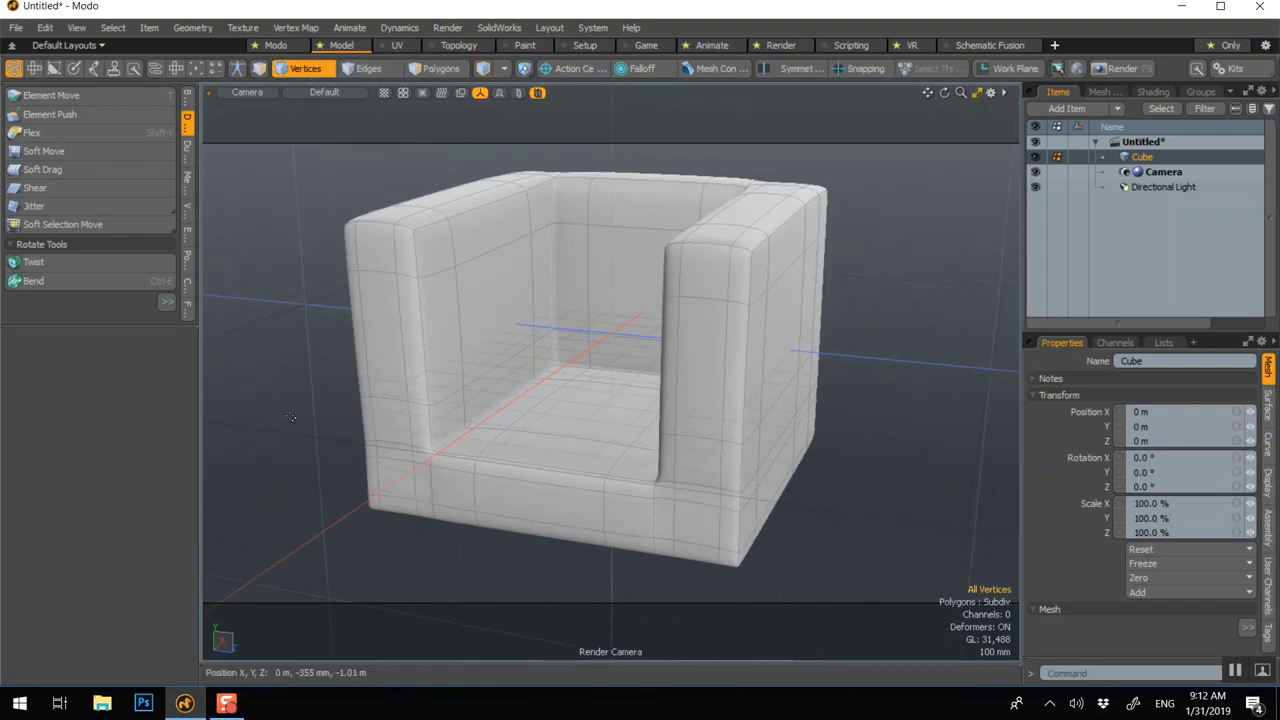
left_click_drag(295, 421, 451, 555)
key("w")
left_click_drag(395, 375, 396, 393)
key("ctrl+z")
key("q")
left_click(326, 341)
- Show the basic modelling tools with the primitive shapes
left_click_drag(277, 346, 307, 345, "alt")
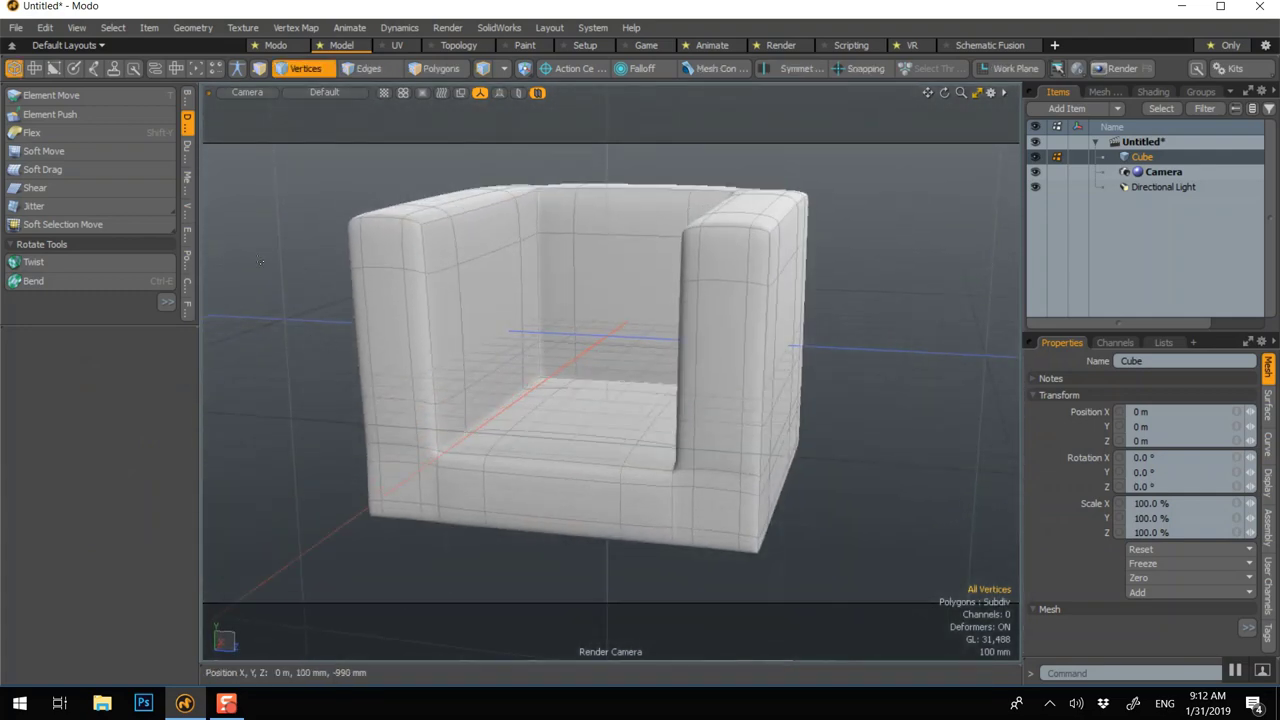
left_click(187, 98)
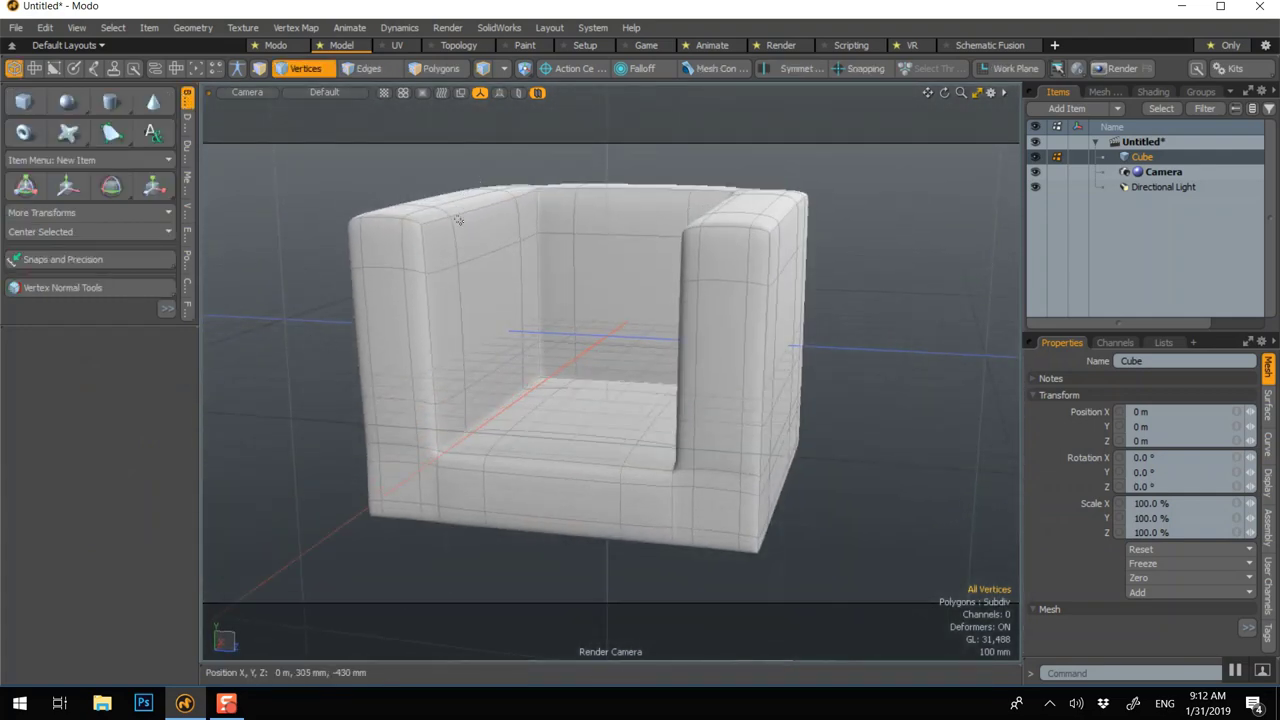